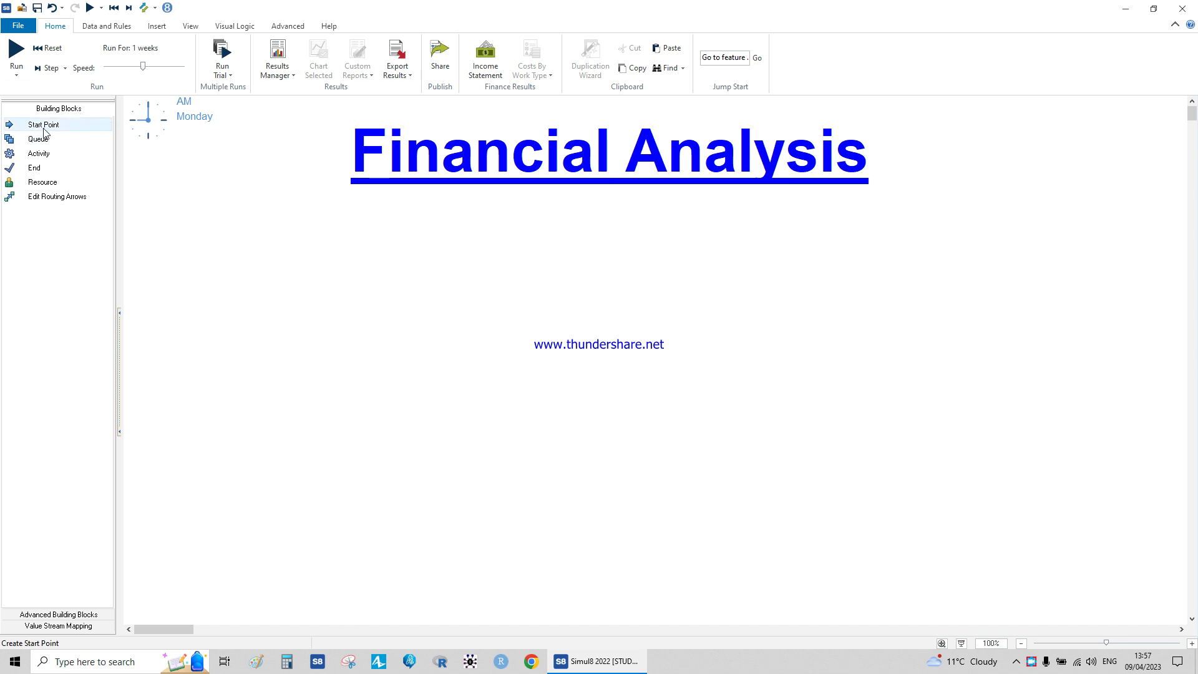
# Place a Start Point and chain a Queue, an Activity and an End after it.
pyautogui.click(254, 275)
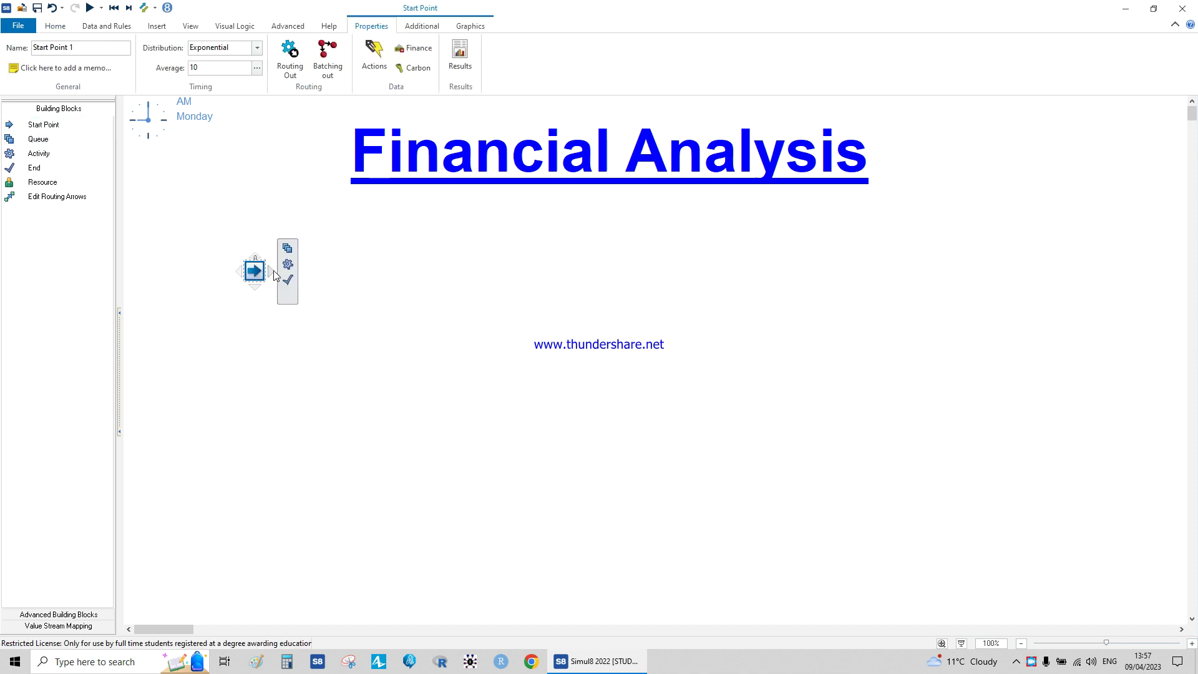
pyautogui.click(288, 250)
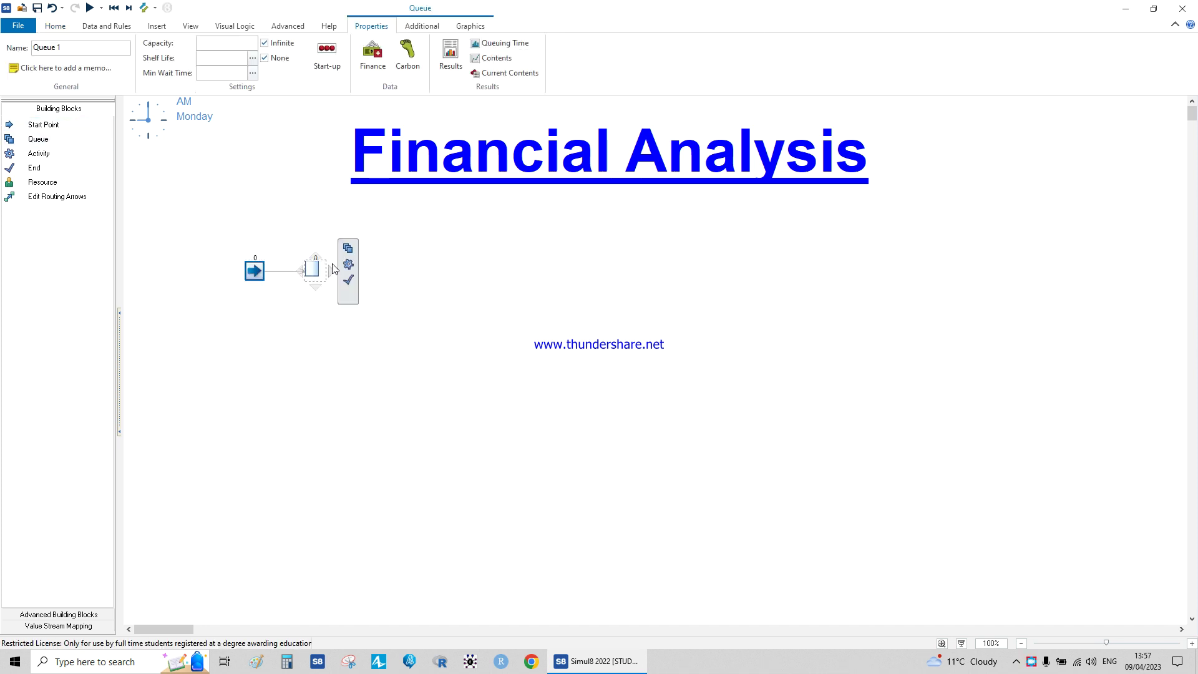
pyautogui.click(348, 264)
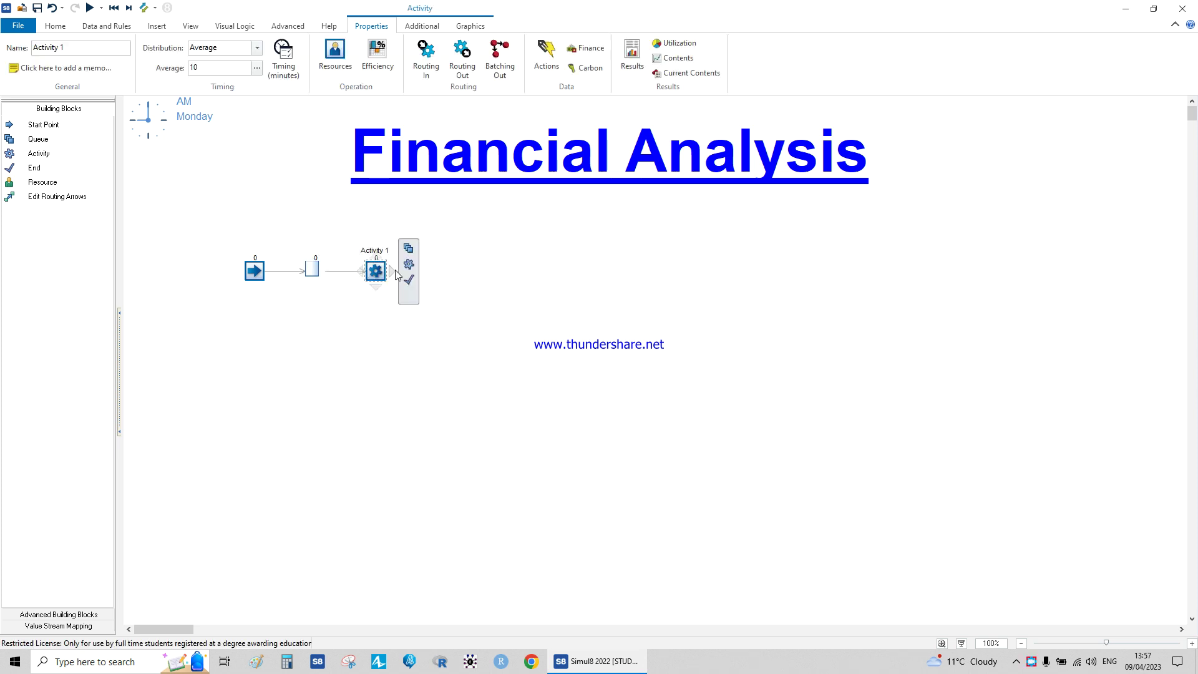
pyautogui.click(407, 279)
# Spread the blocks apart, with End further right and Start Point further left.
pyautogui.scroll(4, 441, 326)
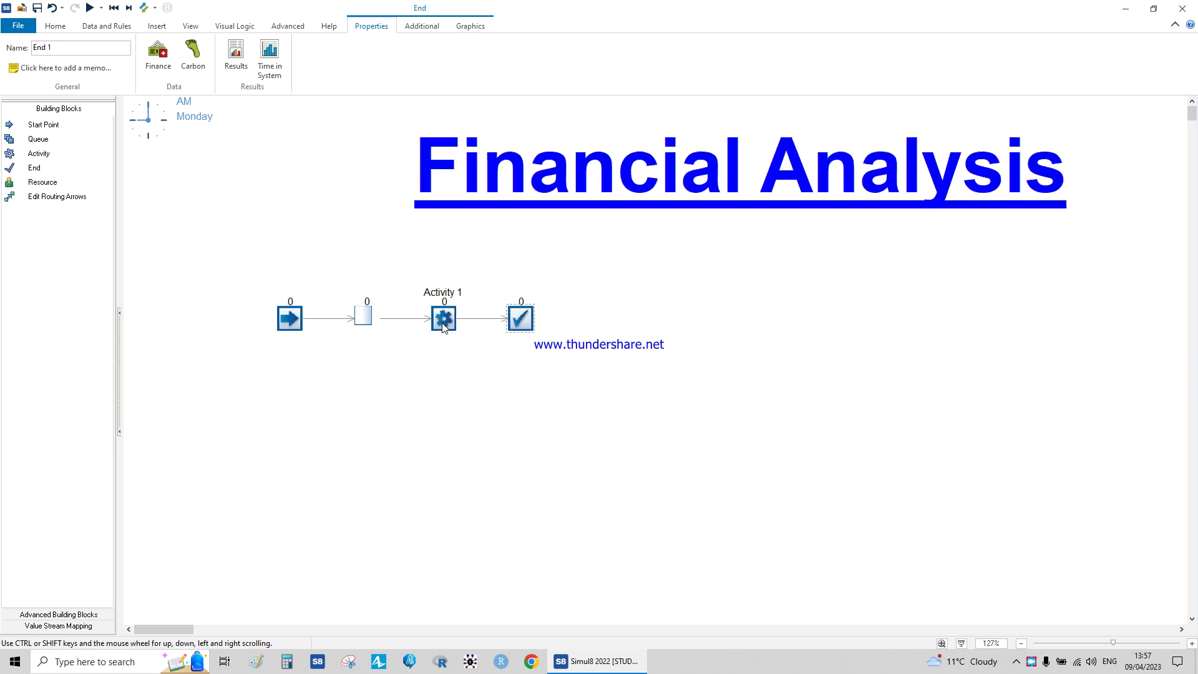
pyautogui.moveTo(564, 342); pyautogui.dragTo(762, 342)
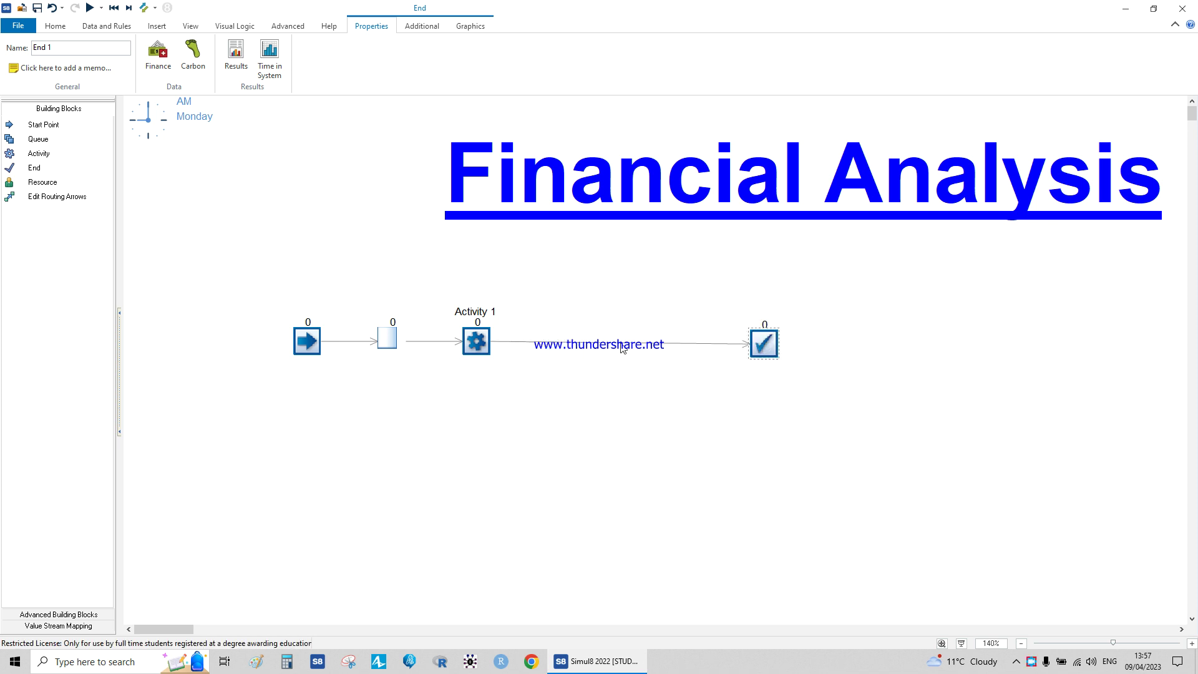
pyautogui.click(491, 342)
pyautogui.moveTo(555, 336); pyautogui.dragTo(596, 348)
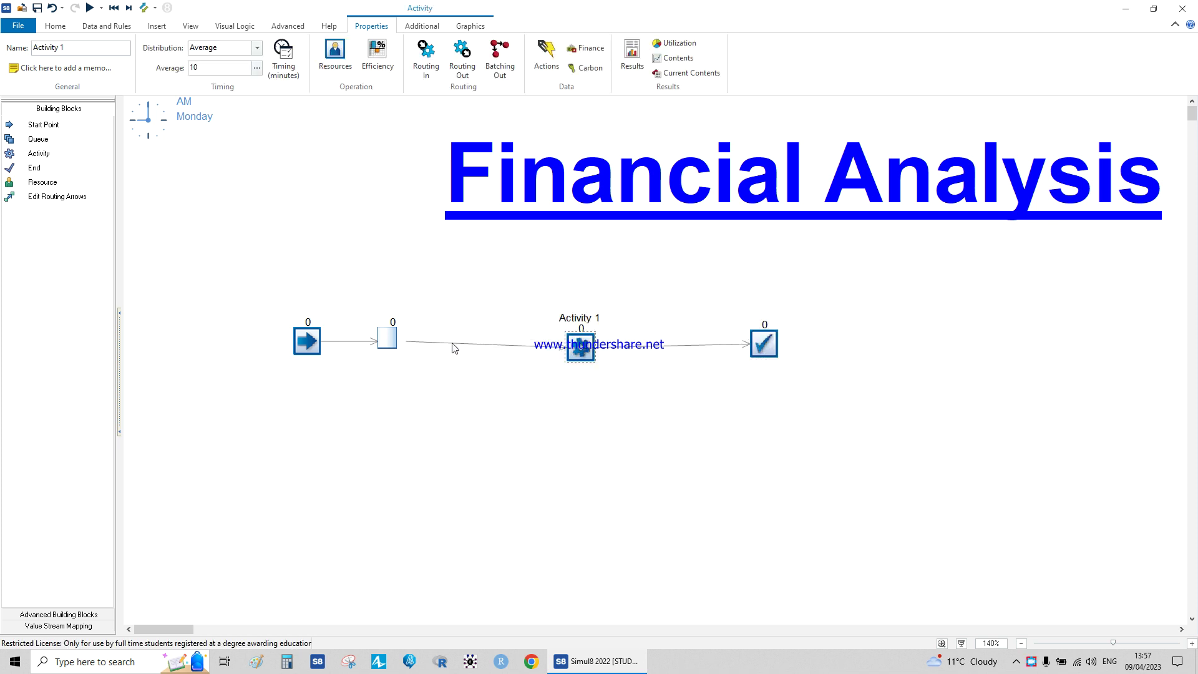
pyautogui.click(307, 343)
pyautogui.moveTo(308, 344); pyautogui.dragTo(236, 342)
pyautogui.moveTo(388, 342); pyautogui.dragTo(407, 347)
pyautogui.click(577, 353)
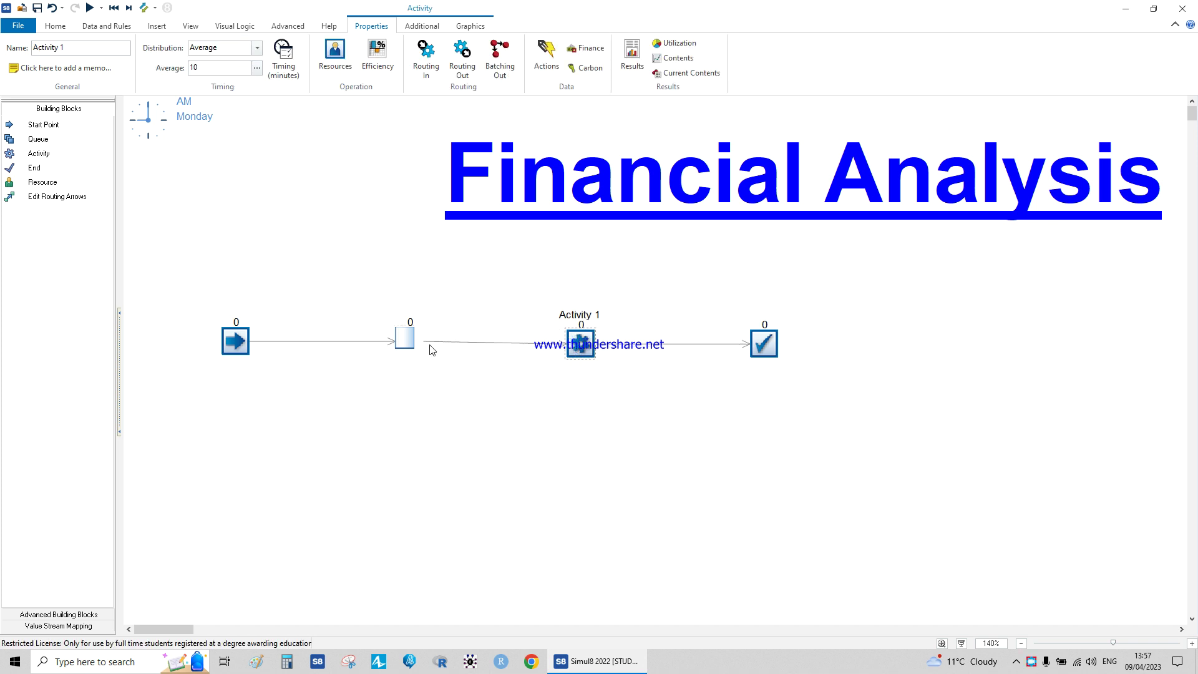
pyautogui.doubleClick(240, 345)
# Rename the start point to Delivery and show its title on the canvas.
pyautogui.write('D')
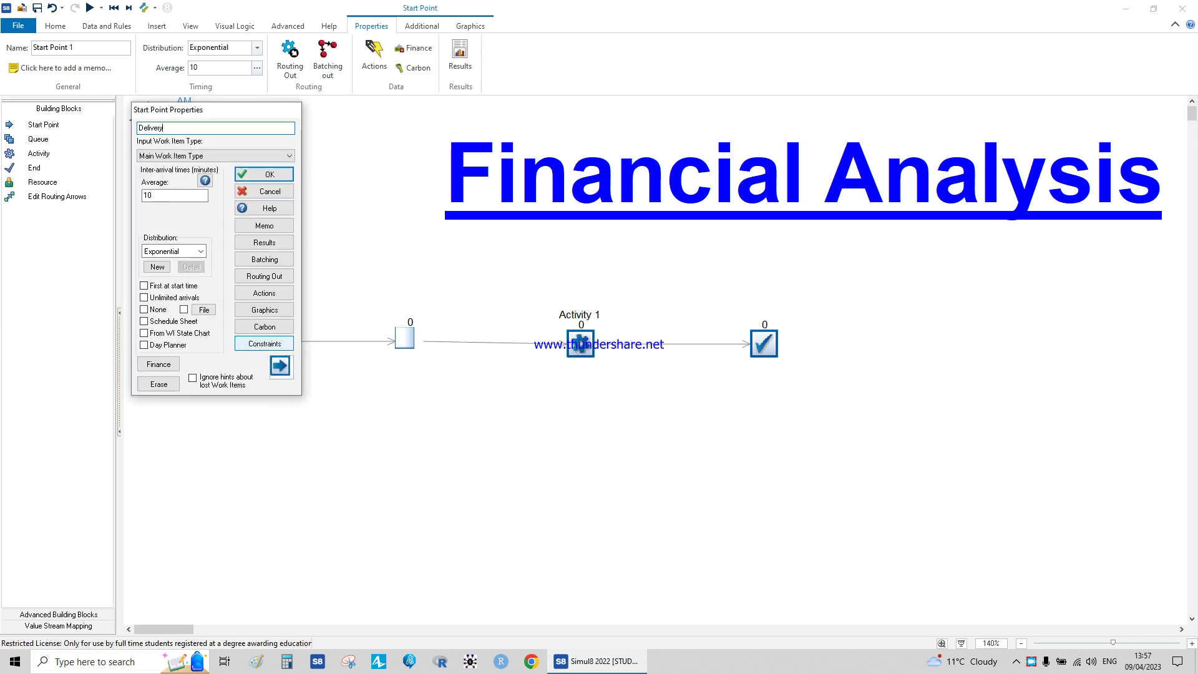
pyautogui.write('elivery')
pyautogui.click(270, 175)
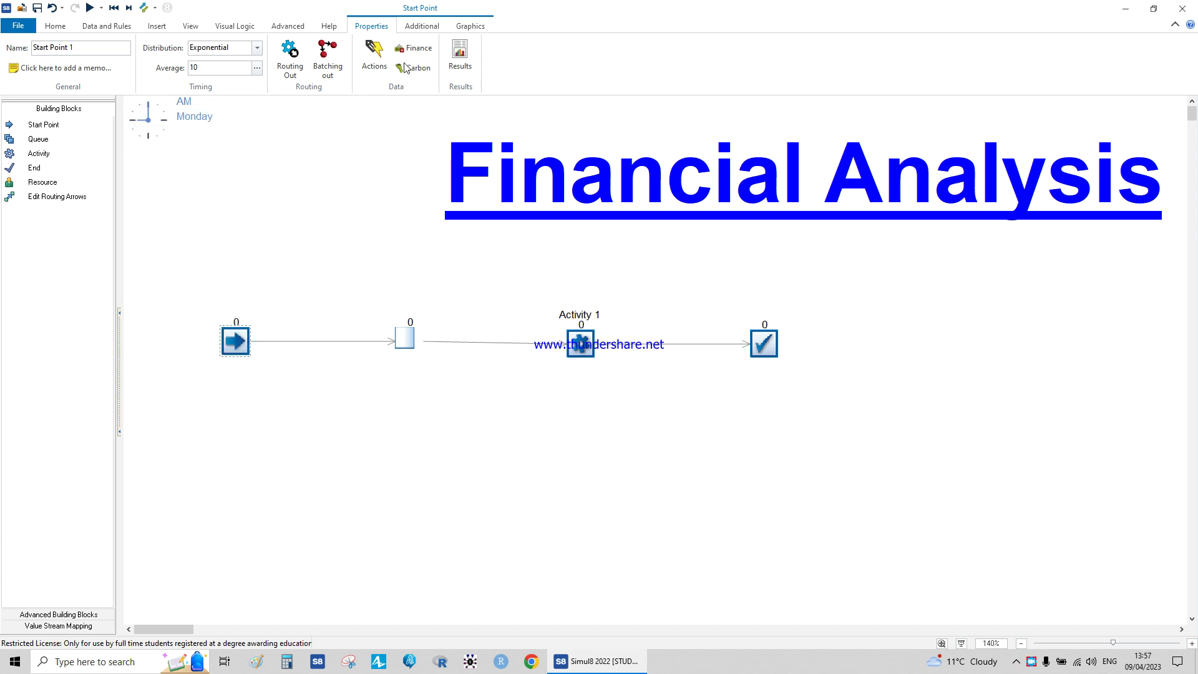
pyautogui.click(469, 26)
pyautogui.click(10, 48)
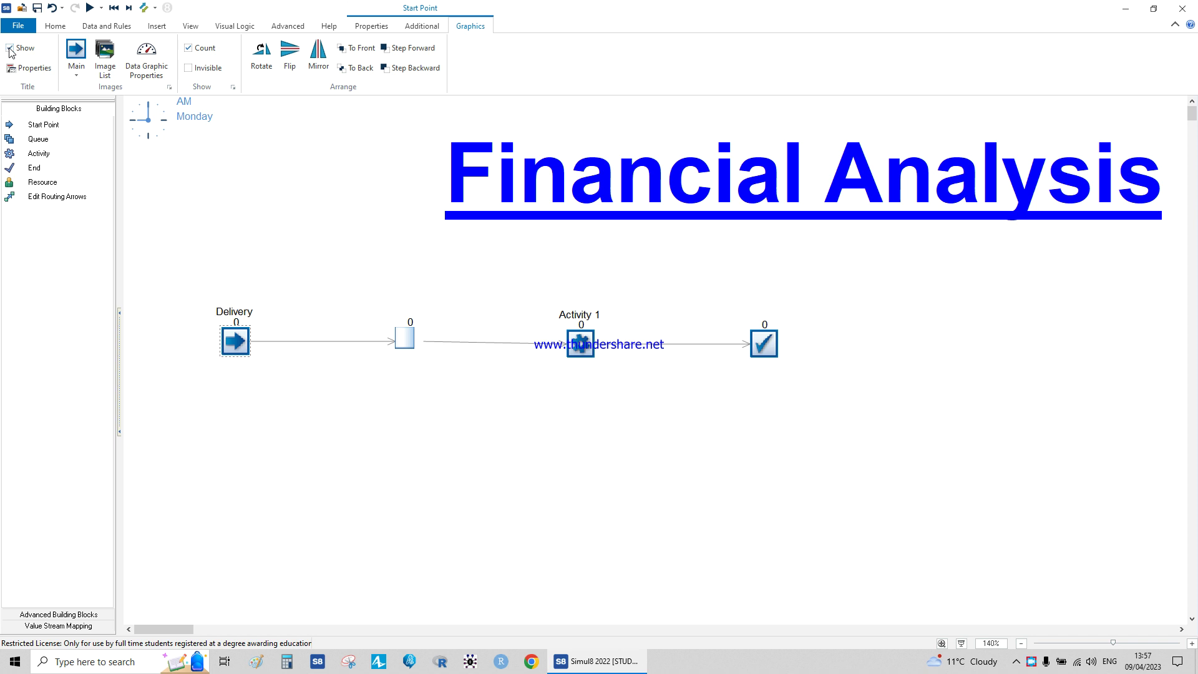
# Rename the queue to Storage and show its title above it.
pyautogui.doubleClick(400, 329)
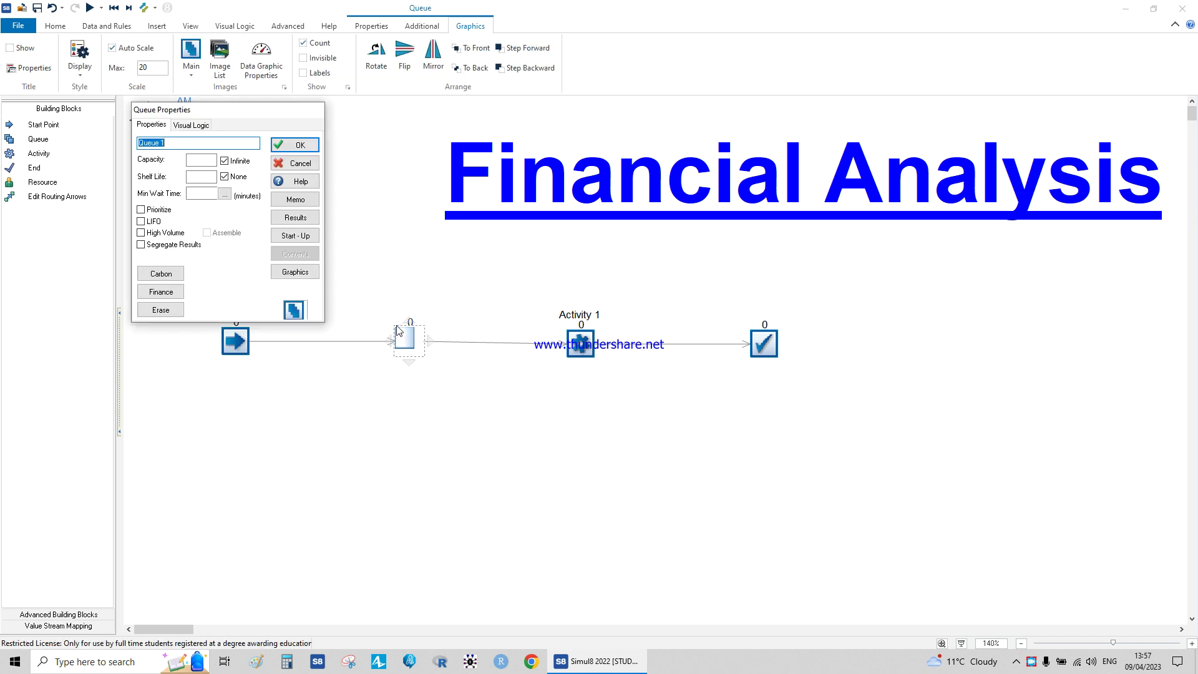
pyautogui.write('Storage')
pyautogui.click(294, 145)
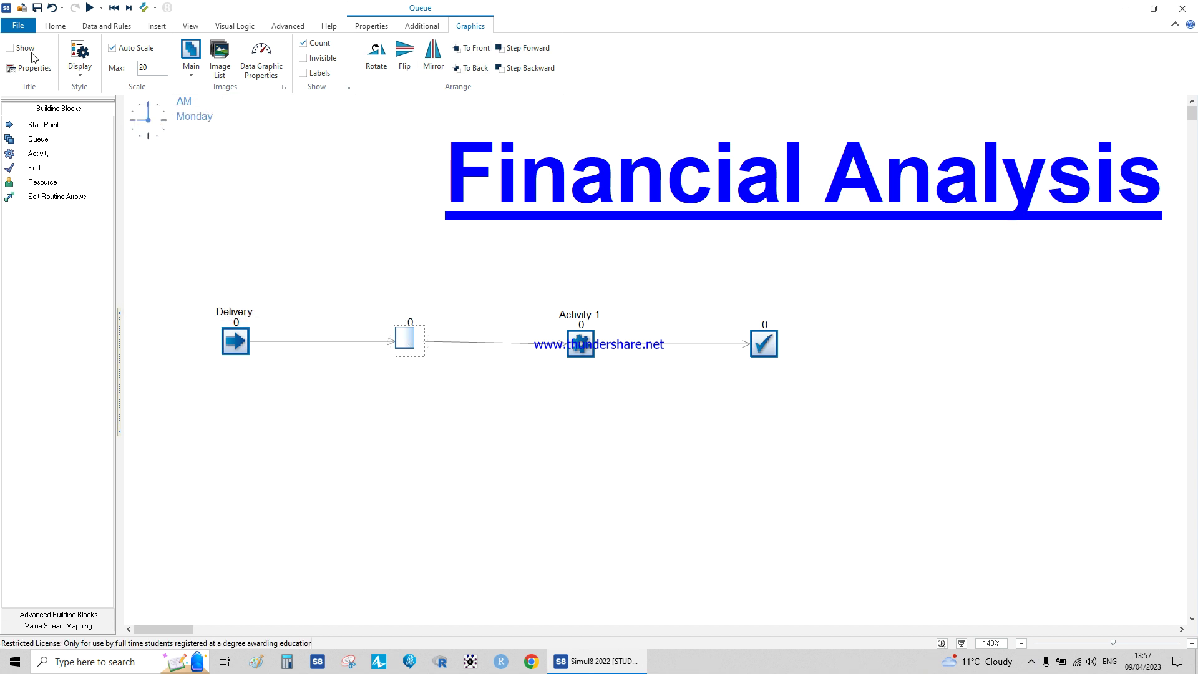
pyautogui.click(22, 50)
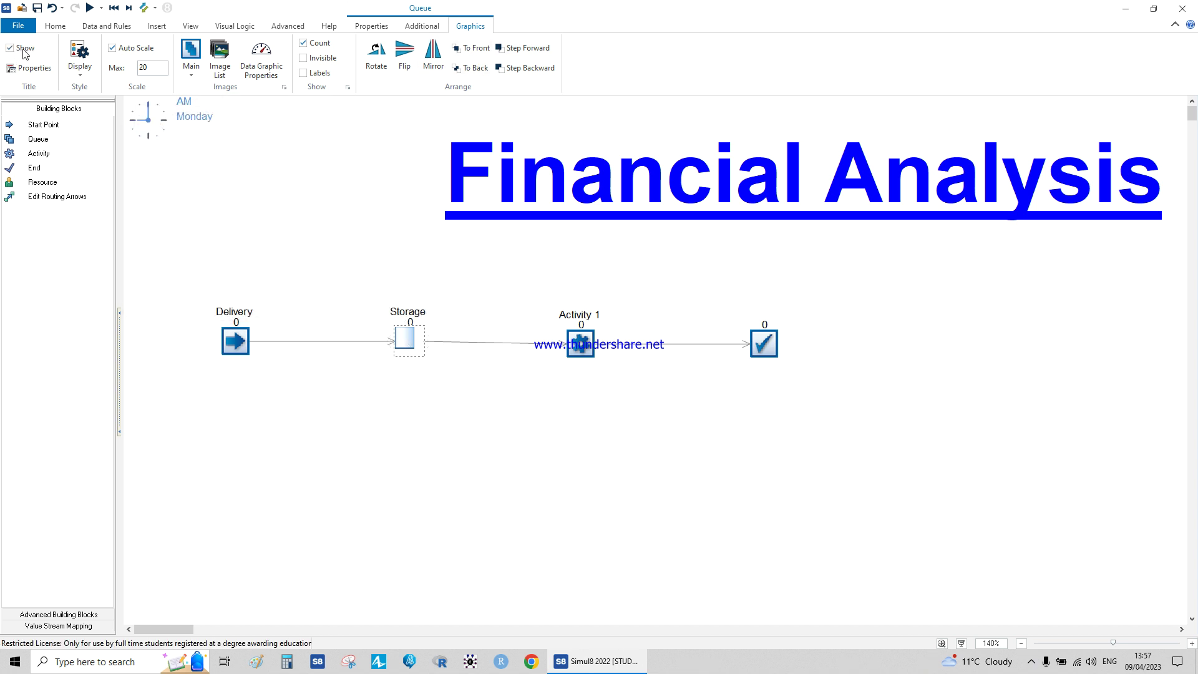
# Name the activity 'machining step' and the End 'ending of the production line'.
pyautogui.click(578, 351)
pyautogui.doubleClick(578, 351)
pyautogui.write('machining step')
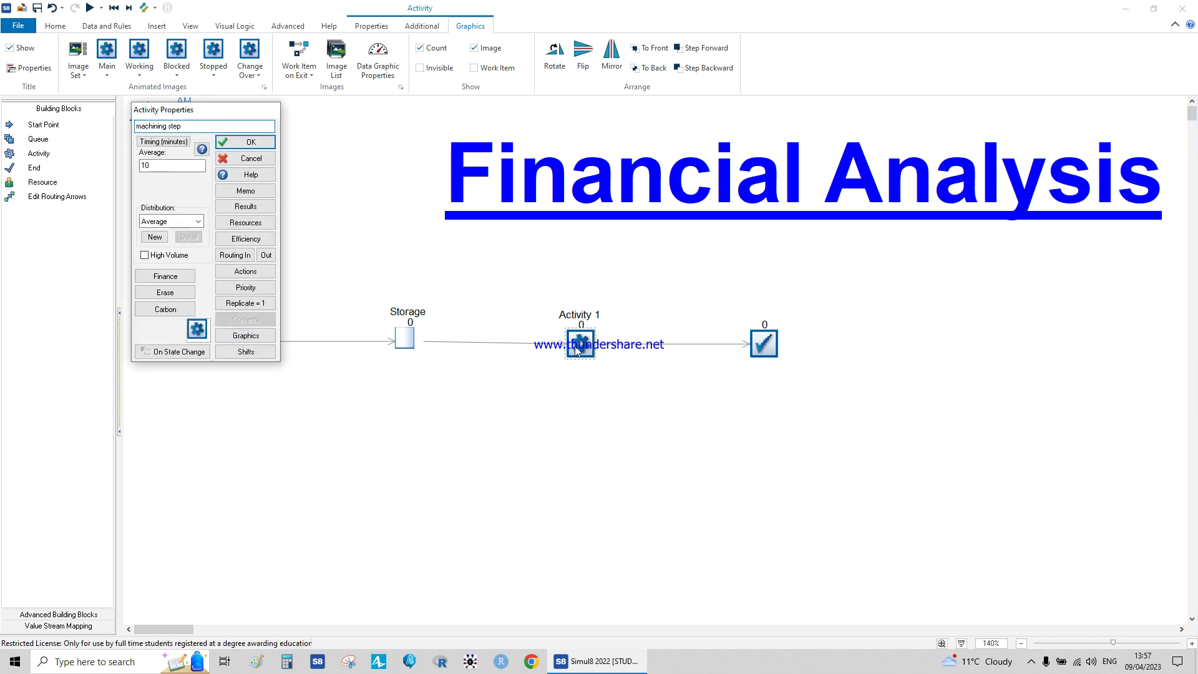
pyautogui.click(250, 141)
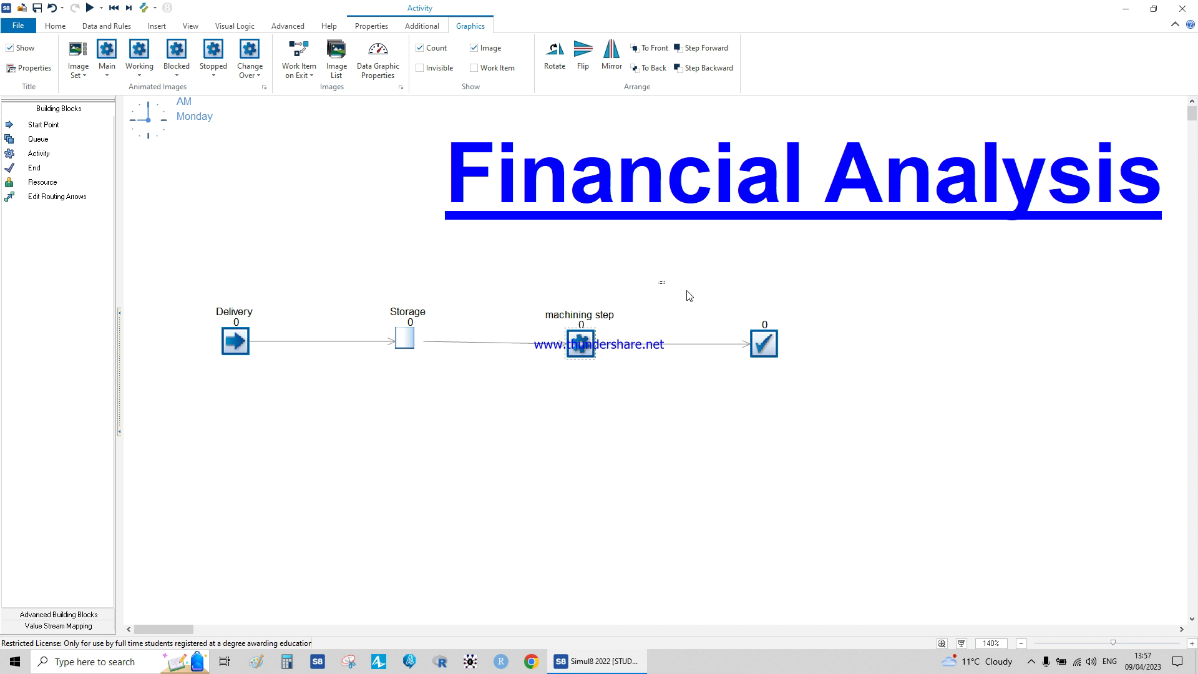
pyautogui.doubleClick(765, 344)
pyautogui.write('ending of the production line')
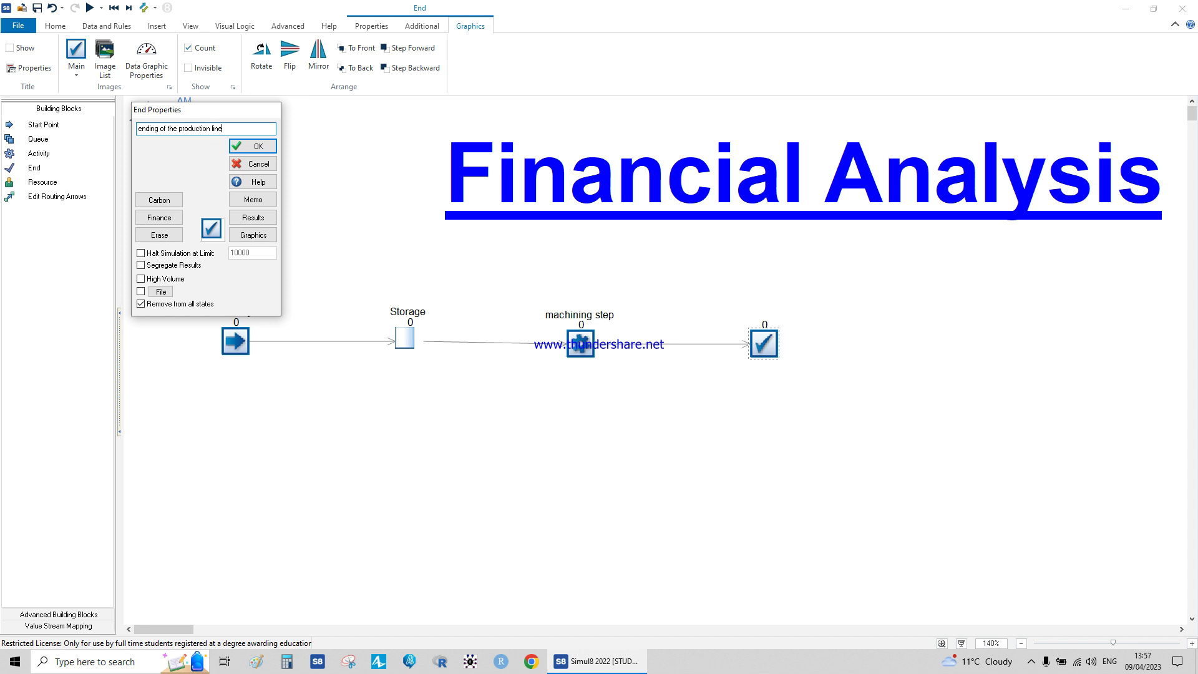
pyautogui.click(259, 146)
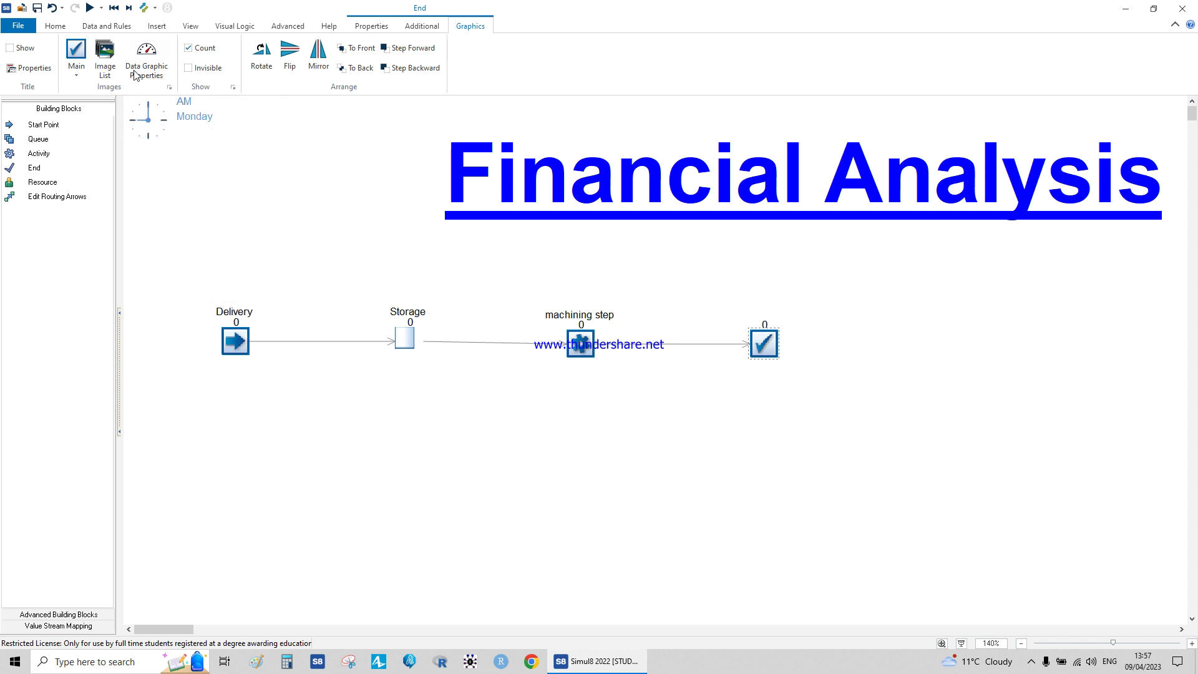
# Show the end block's title with wrap width 50 and Y offset -70.
pyautogui.click(9, 48)
pyautogui.click(29, 68)
pyautogui.doubleClick(205, 200)
pyautogui.write('50')
pyautogui.doubleClick(256, 173)
pyautogui.write('-40')
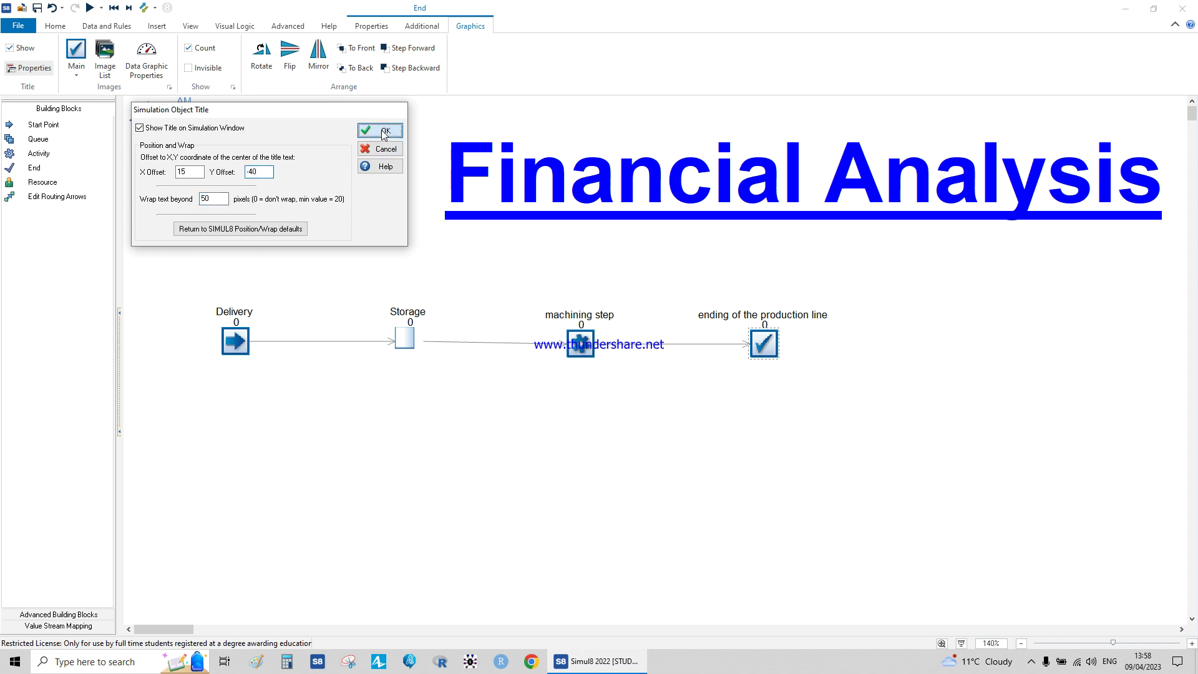
pyautogui.click(381, 131)
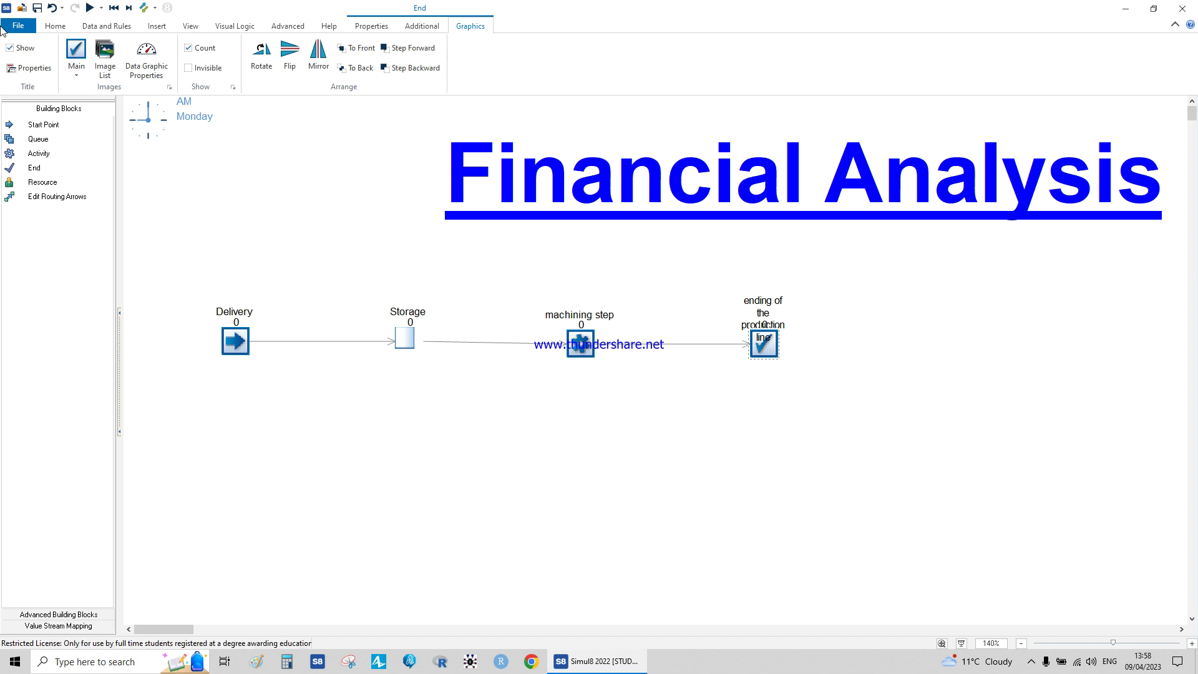
pyautogui.click(39, 70)
pyautogui.moveTo(274, 176); pyautogui.dragTo(215, 172)
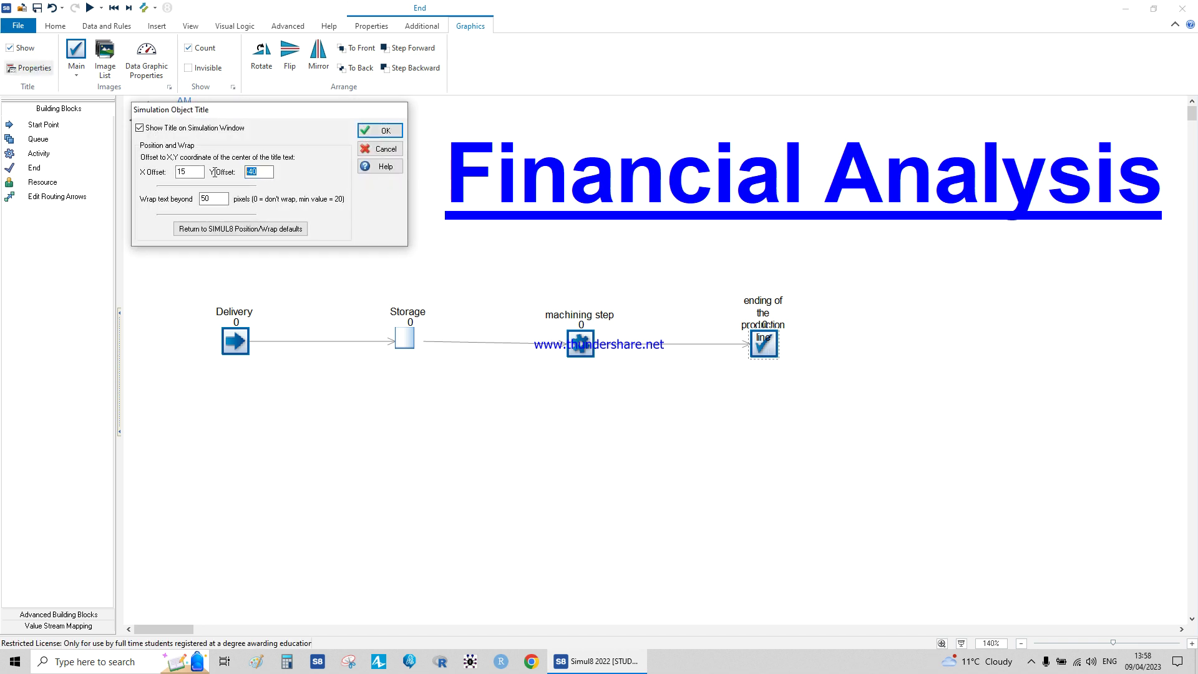
pyautogui.write('-70')
pyautogui.press('Return')
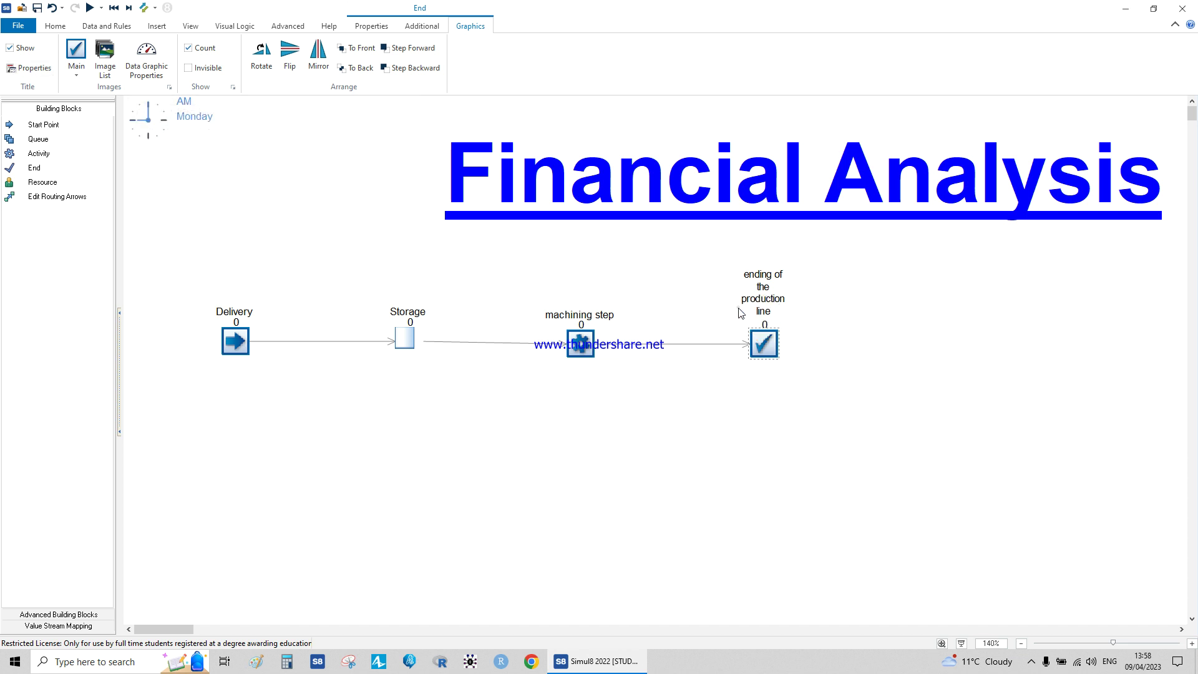
# Readjust the end title's wrap width and move the Financial Analysis heading left.
pyautogui.click(686, 310)
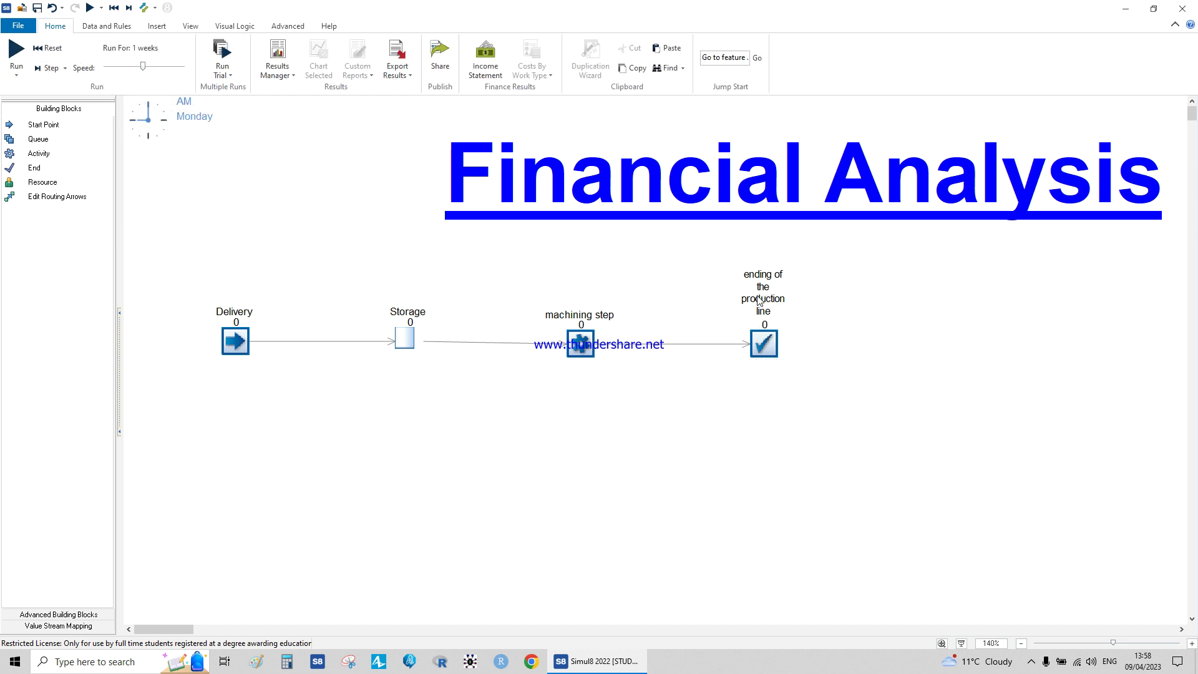
pyautogui.click(764, 341)
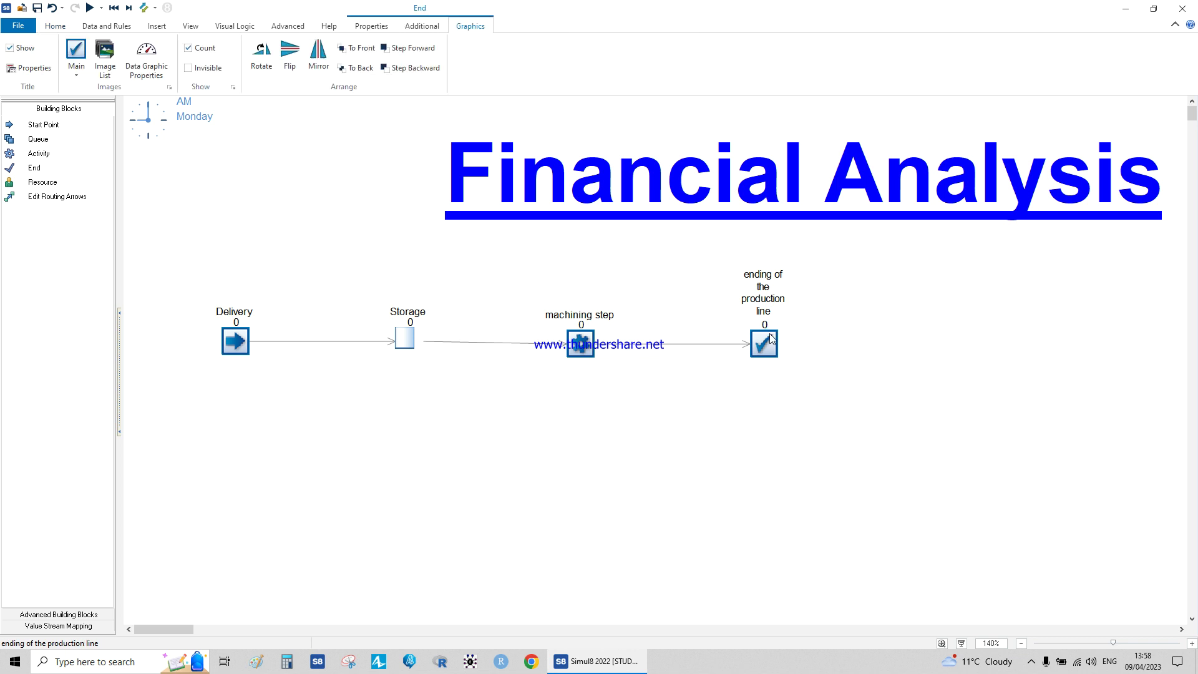
pyautogui.click(10, 71)
pyautogui.doubleClick(209, 198)
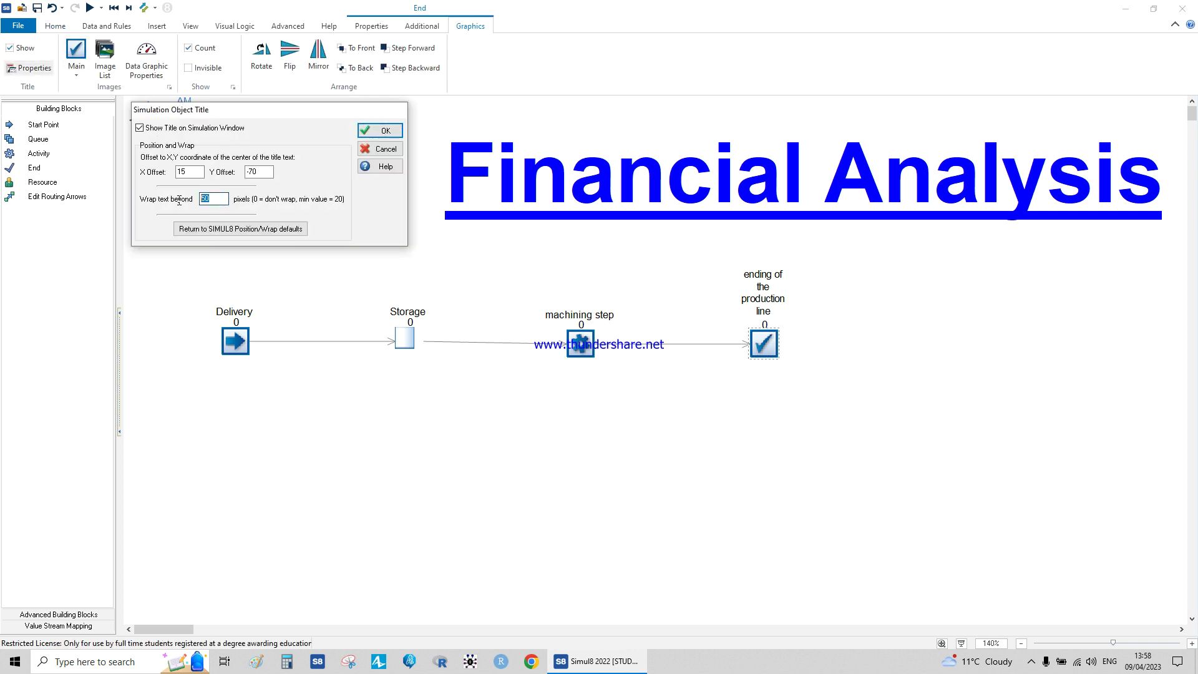
pyautogui.press('Return')
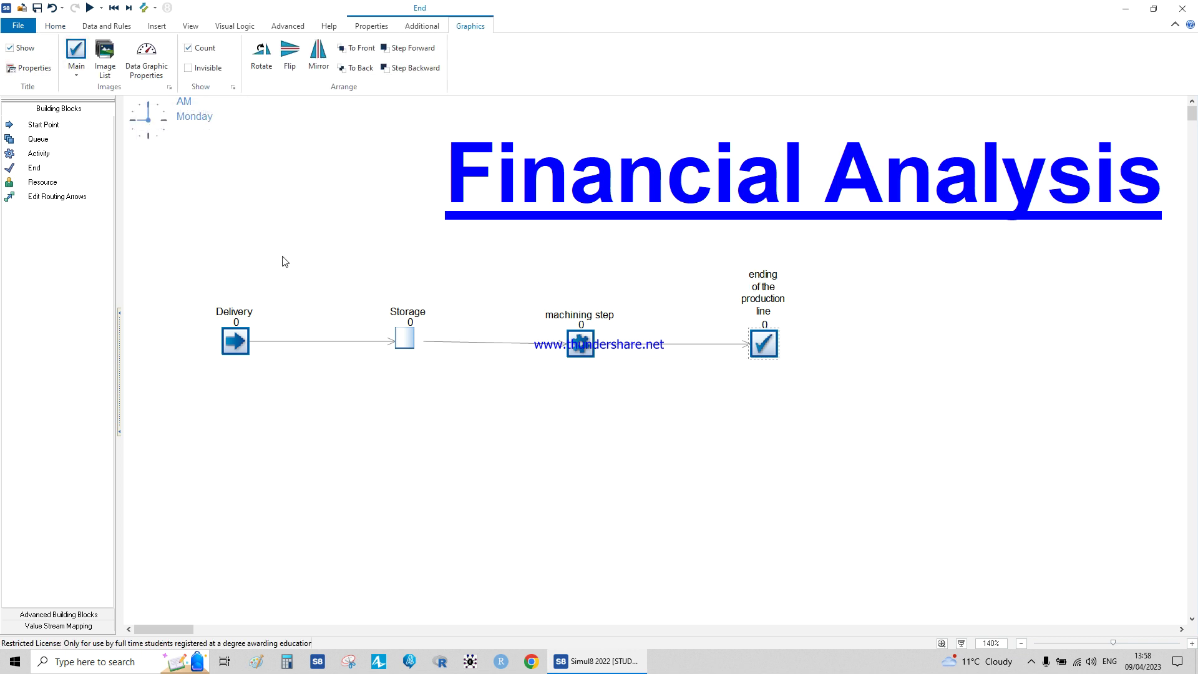
pyautogui.click(591, 262)
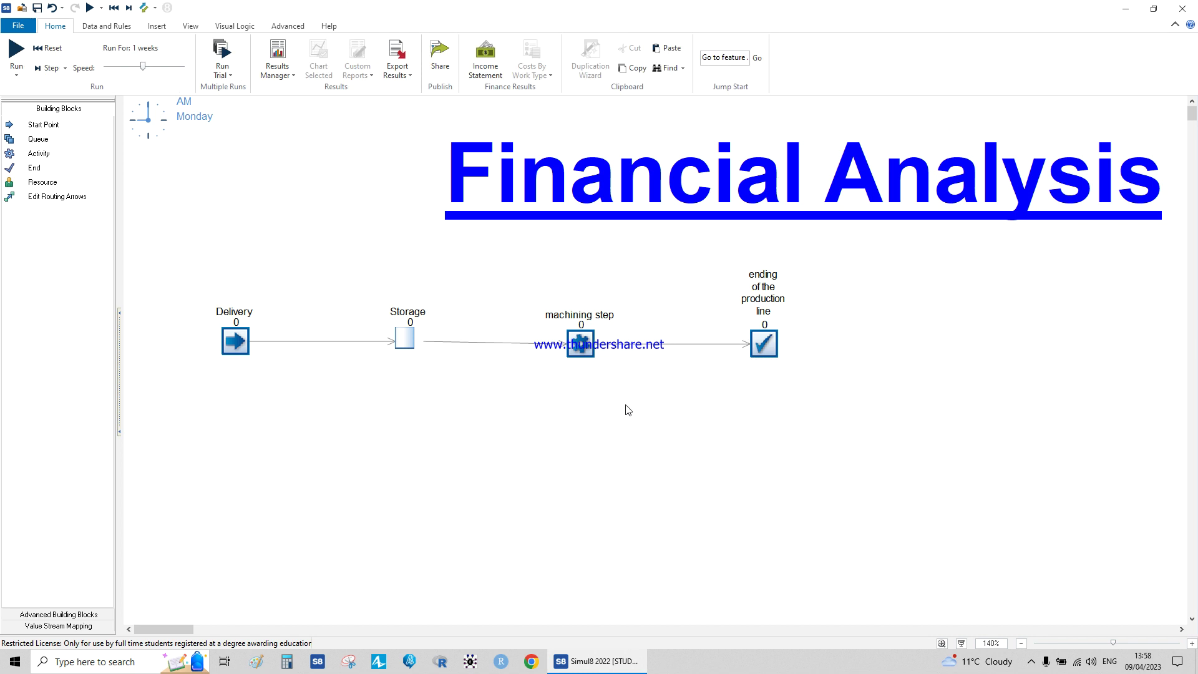
pyautogui.moveTo(519, 184)
pyautogui.mouseDown()
pyautogui.moveTo(367, 182)
pyautogui.moveTo(387, 184)
pyautogui.mouseUp()
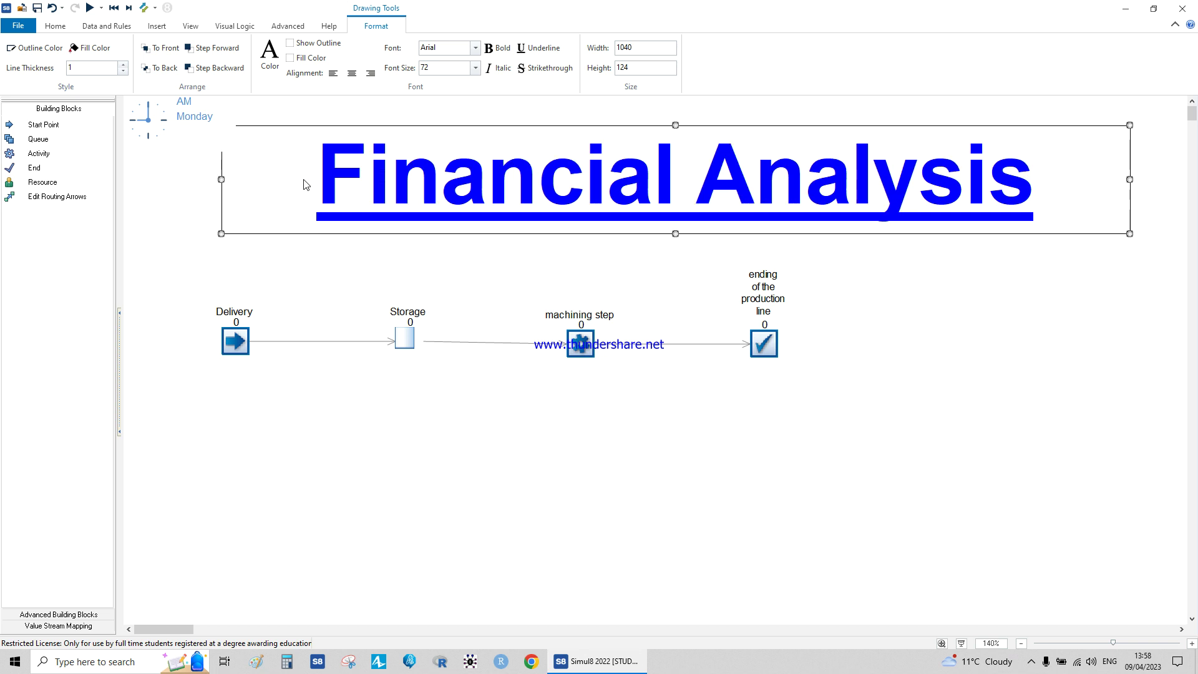
# Bring up Delivery's financial information, with capital cost 10 and cost per unit 1, at Capital Cost.
pyautogui.rightClick(198, 137)
pyautogui.click(186, 182)
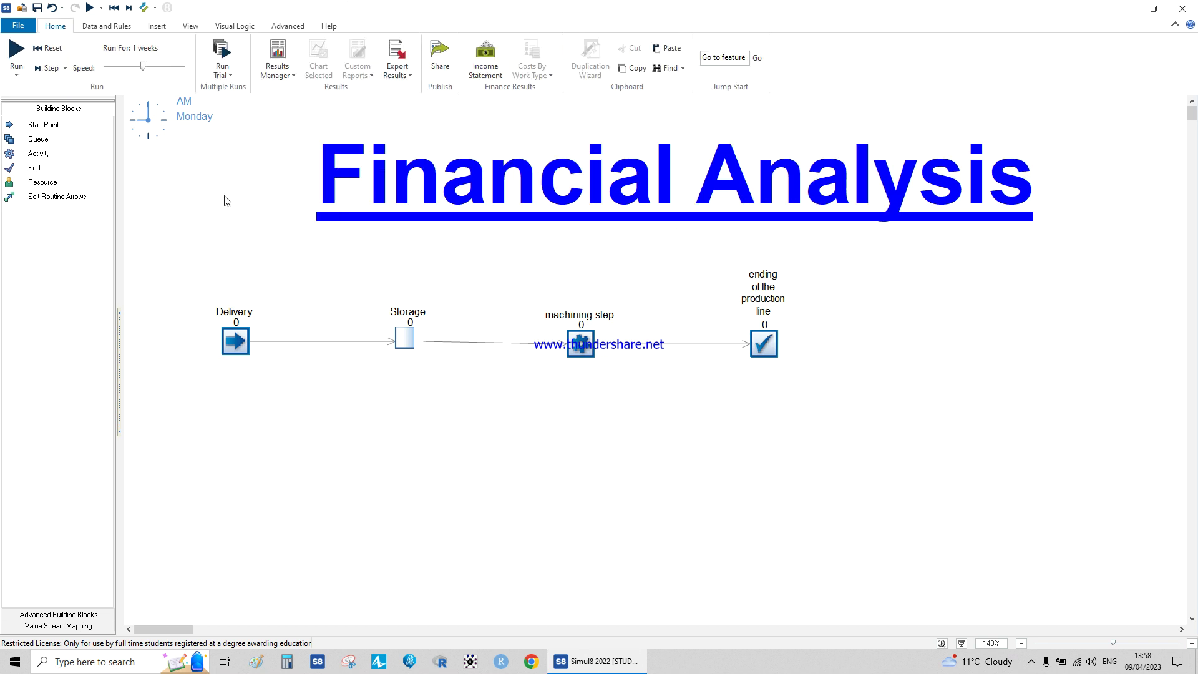
pyautogui.doubleClick(235, 341)
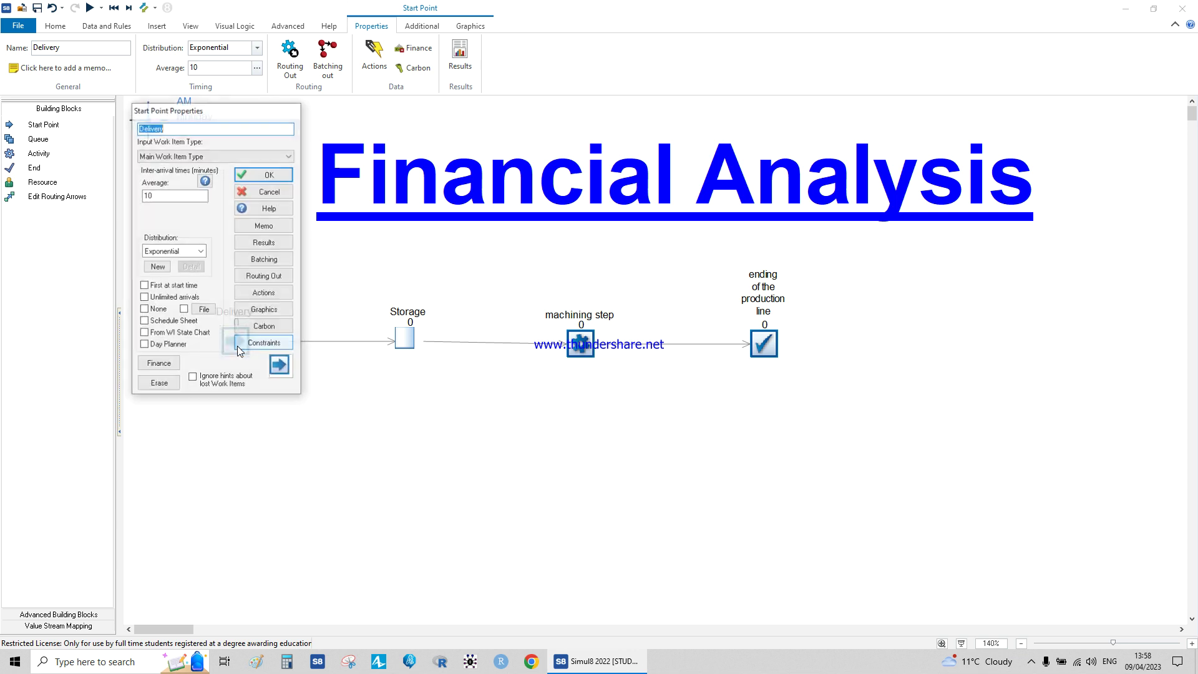
pyautogui.click(159, 364)
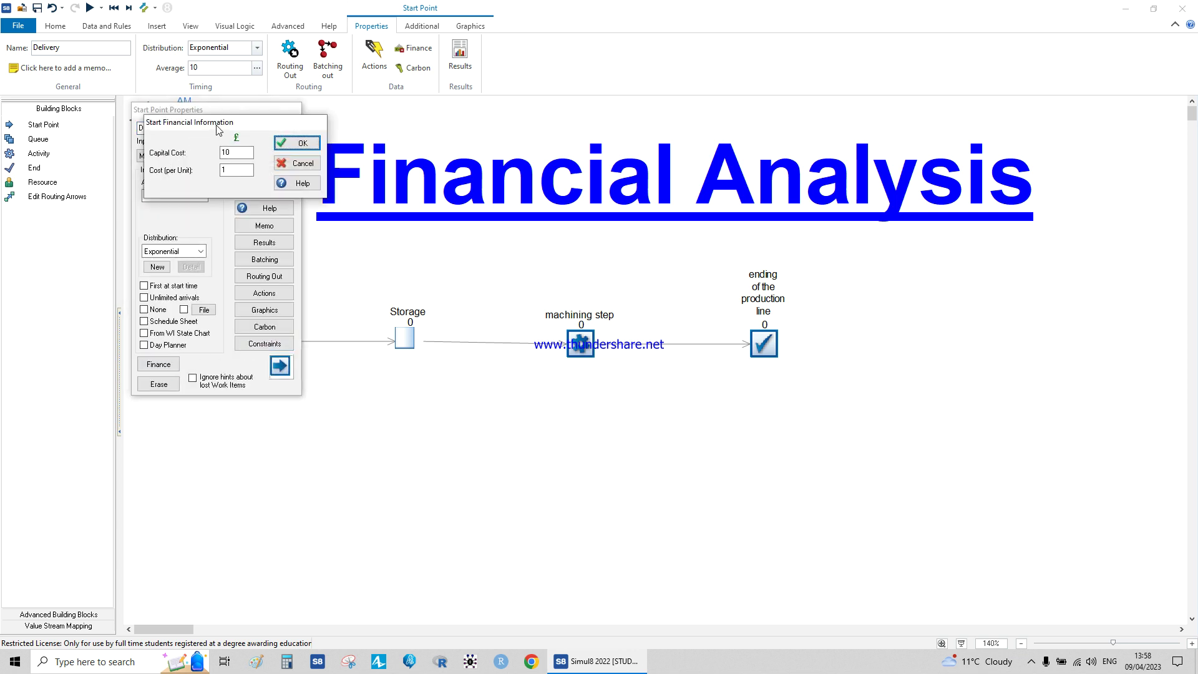
pyautogui.moveTo(218, 129); pyautogui.dragTo(415, 429)
pyautogui.click(430, 472)
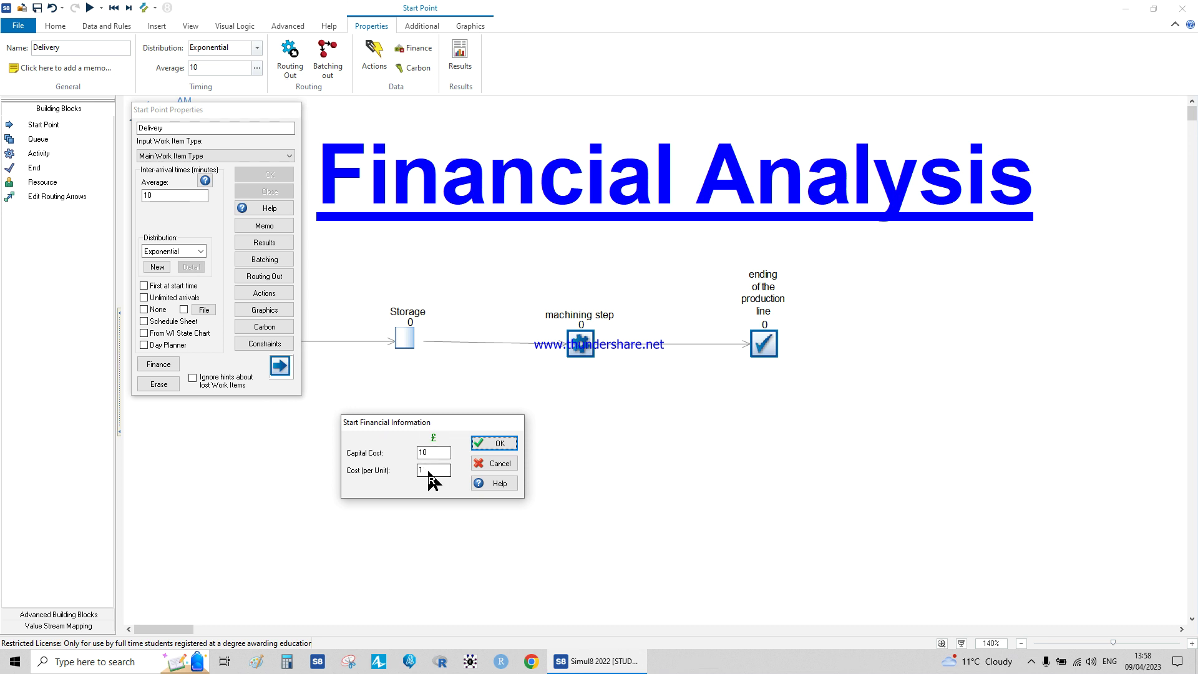
pyautogui.hotkey('shift', 'Tab')
# Set Delivery's capital cost to 0 and move the Financial Analysis heading left.
pyautogui.write('0')
pyautogui.click(493, 444)
pyautogui.click(269, 176)
pyautogui.scroll(3, 364, 302)
pyautogui.moveTo(691, 215); pyautogui.dragTo(577, 225)
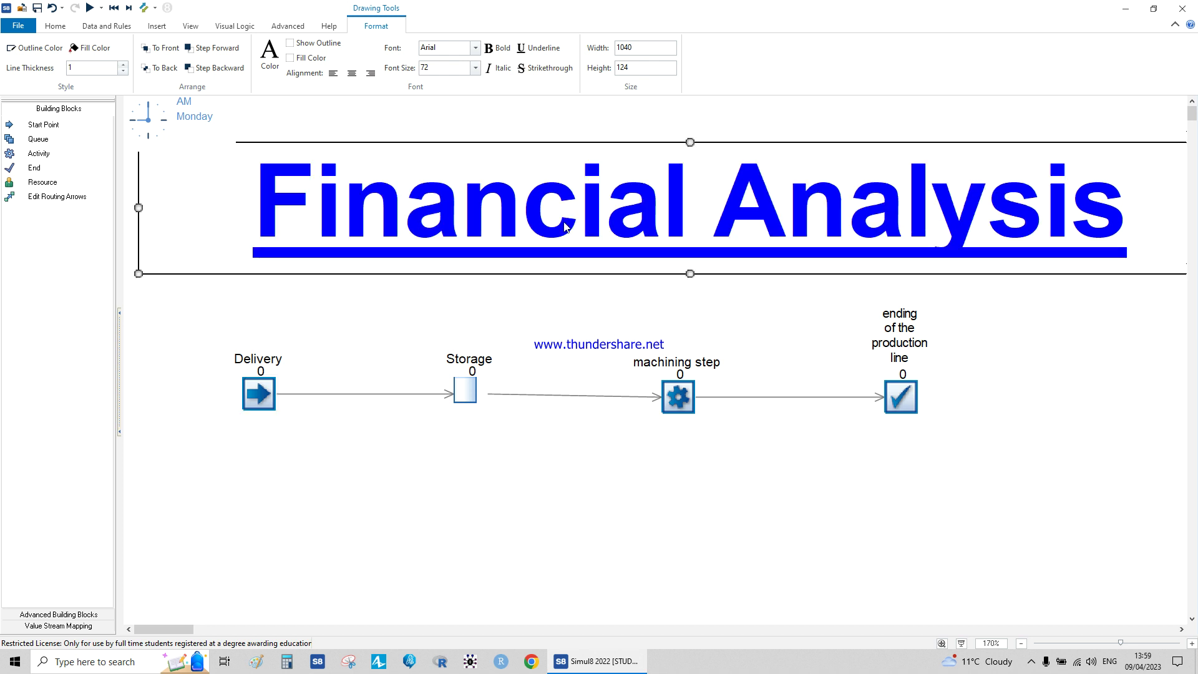
# Give Storage a capital cost of 0 and a cost per item per minute of 0.01.
pyautogui.doubleClick(465, 389)
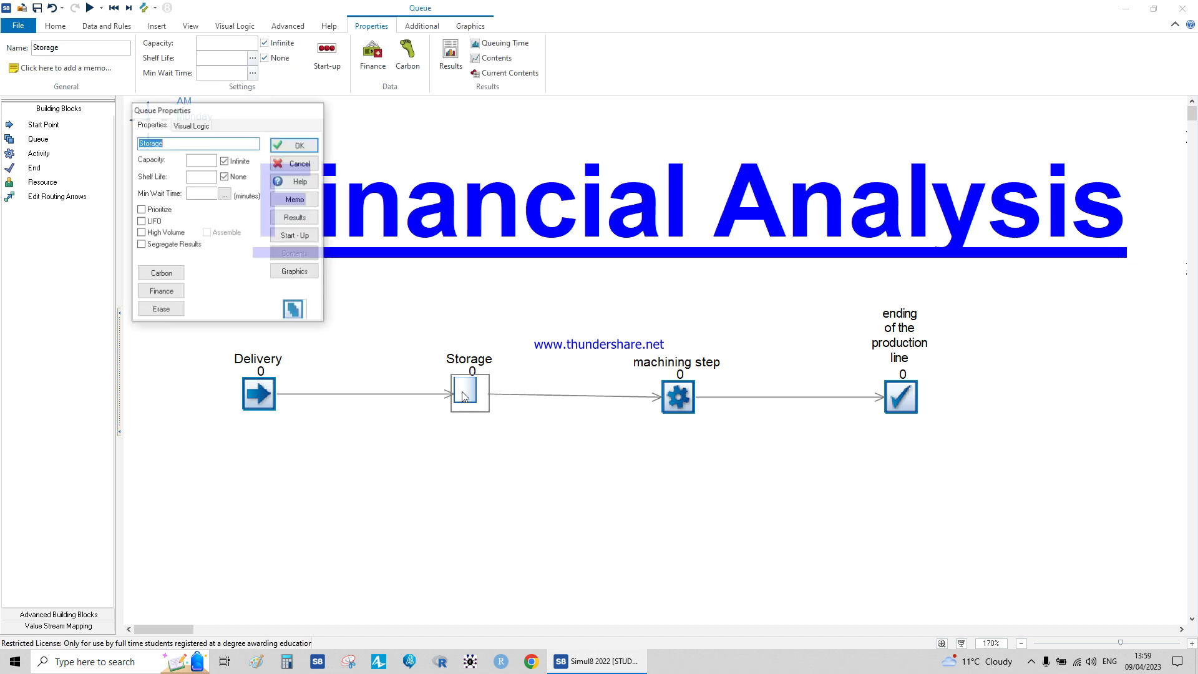
pyautogui.click(161, 291)
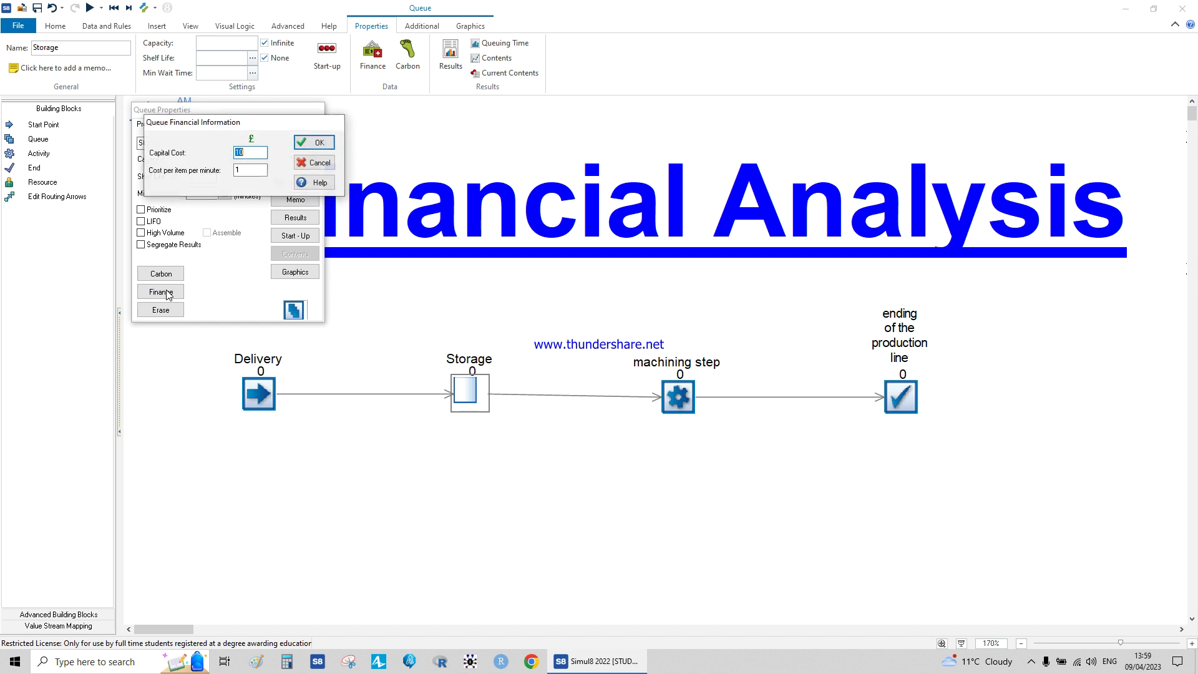
pyautogui.write('0')
pyautogui.click(253, 170)
pyautogui.moveTo(255, 172); pyautogui.dragTo(234, 171)
pyautogui.write('0')
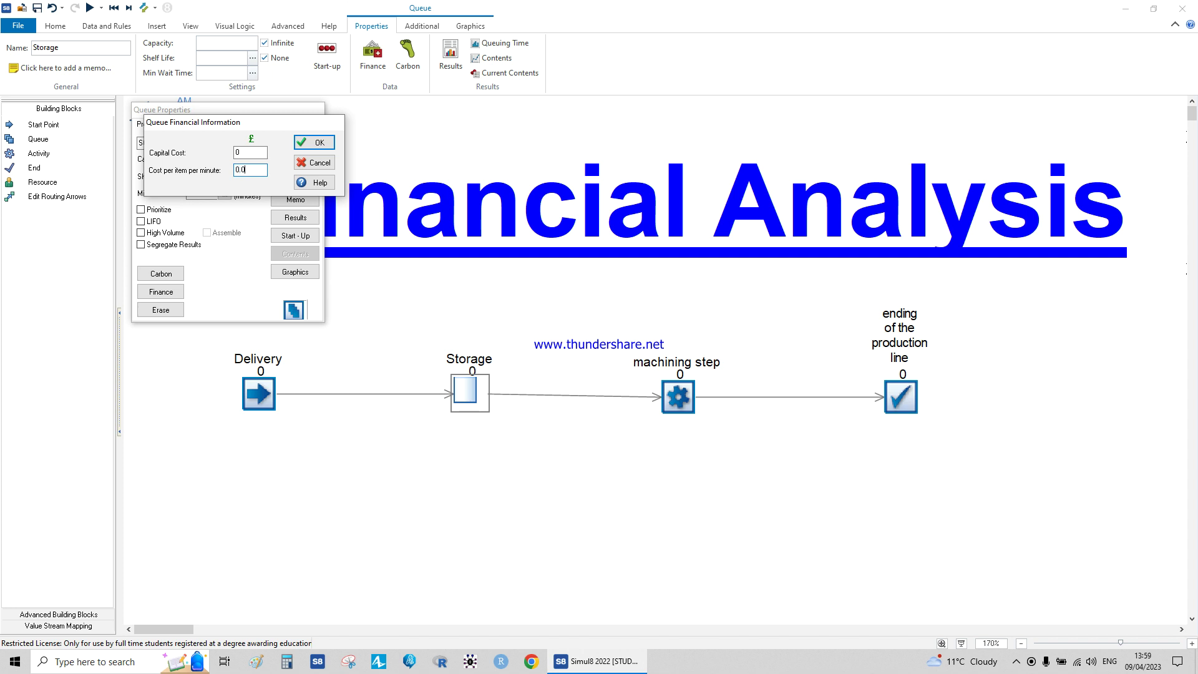
pyautogui.click(322, 146)
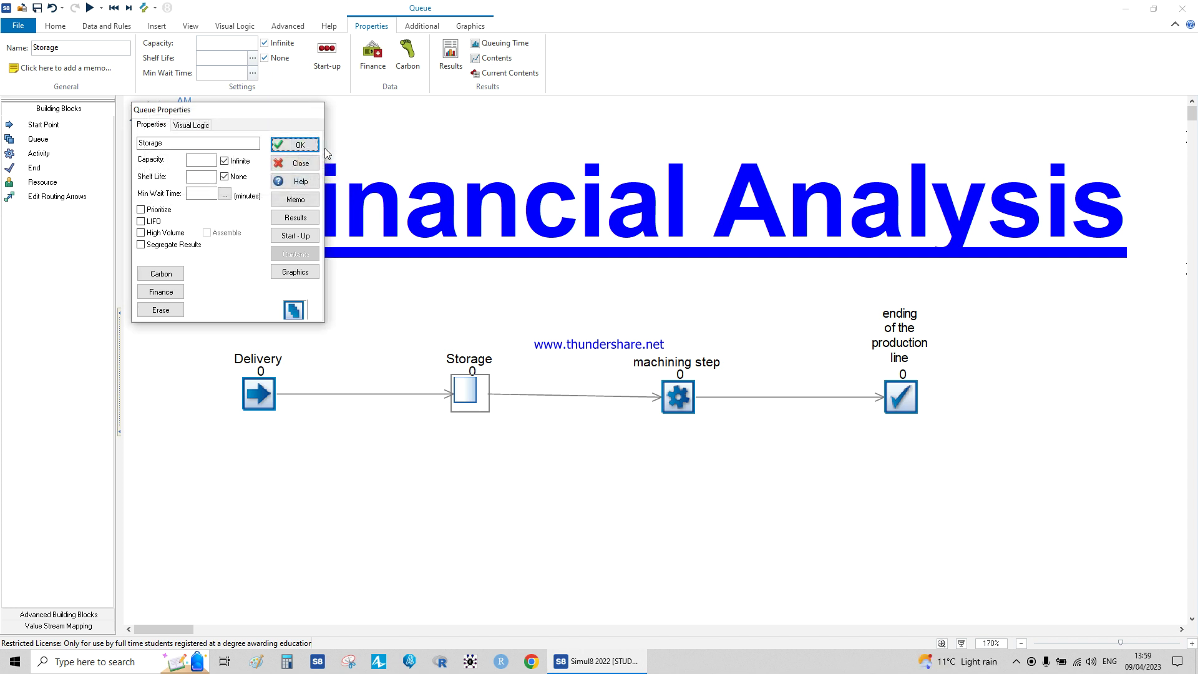
pyautogui.click(177, 292)
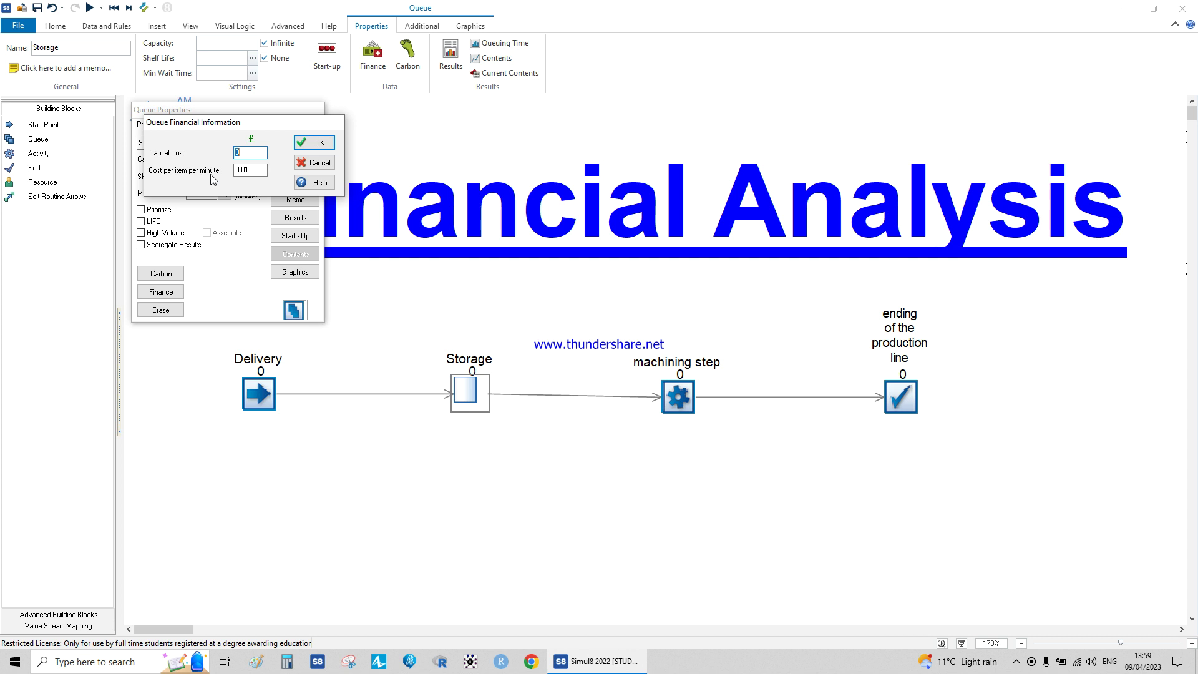
pyautogui.click(300, 143)
pyautogui.click(305, 143)
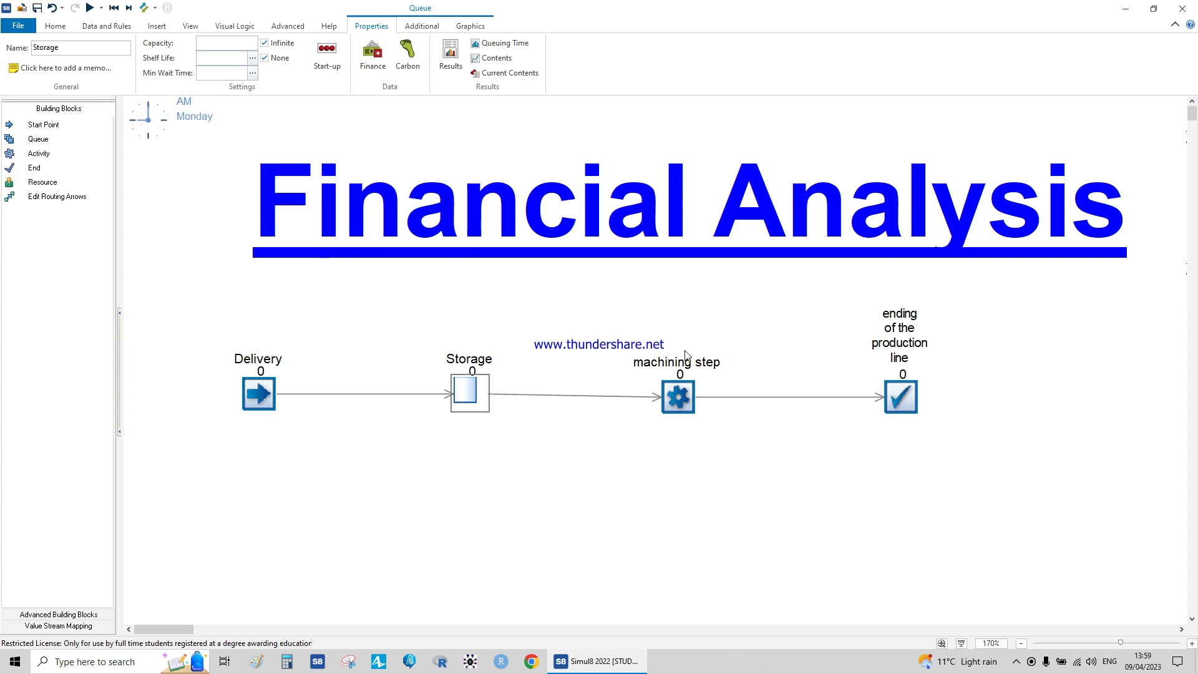
# Set the machining step's capital cost 0, per-minute cost 0 and usage cost 0.5 per unit.
pyautogui.doubleClick(674, 403)
pyautogui.click(165, 276)
pyautogui.moveTo(243, 139); pyautogui.dragTo(418, 451)
pyautogui.click(437, 497)
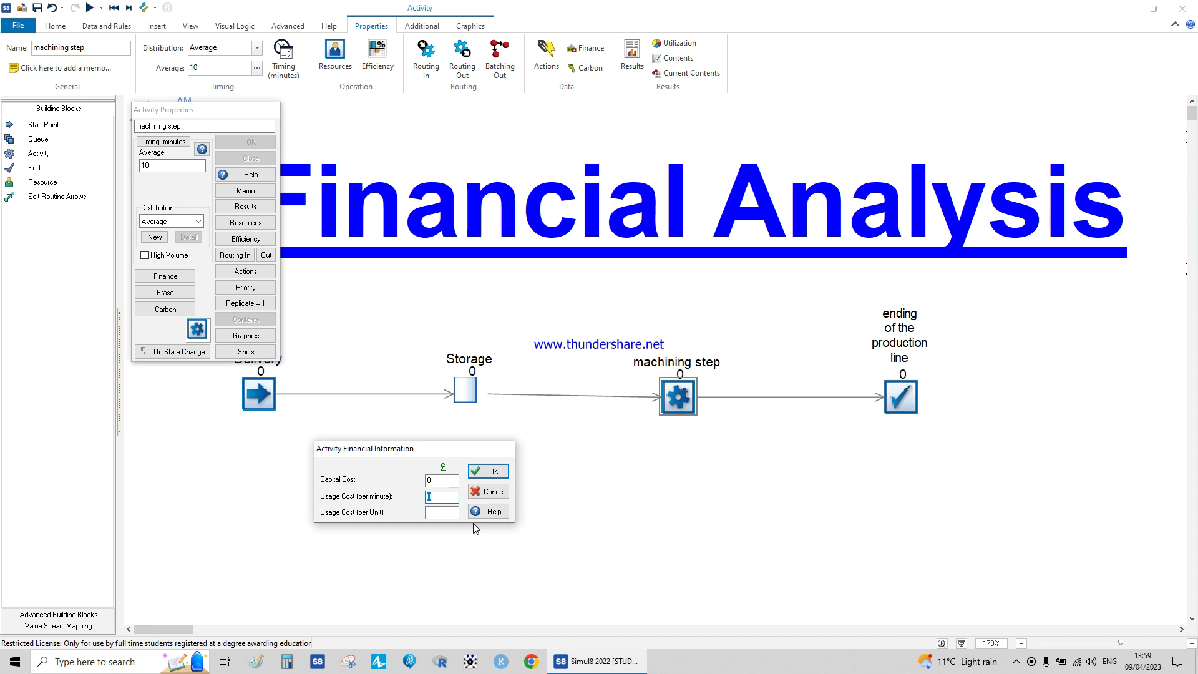
pyautogui.rightClick(455, 512)
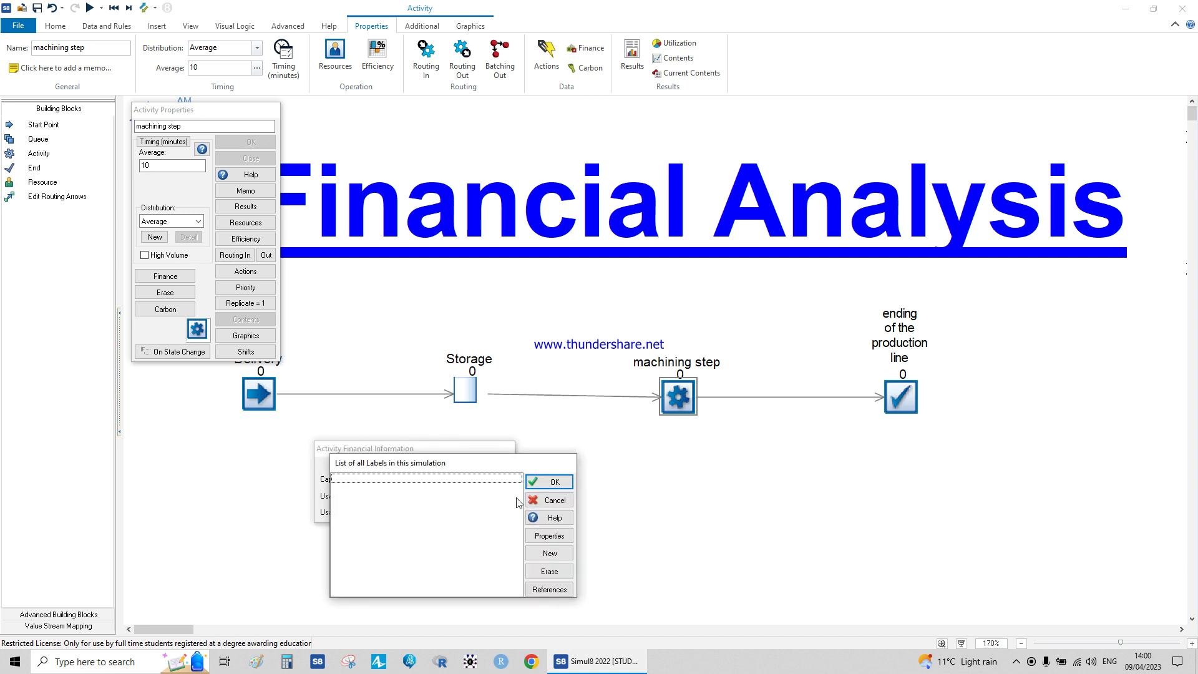
pyautogui.click(549, 500)
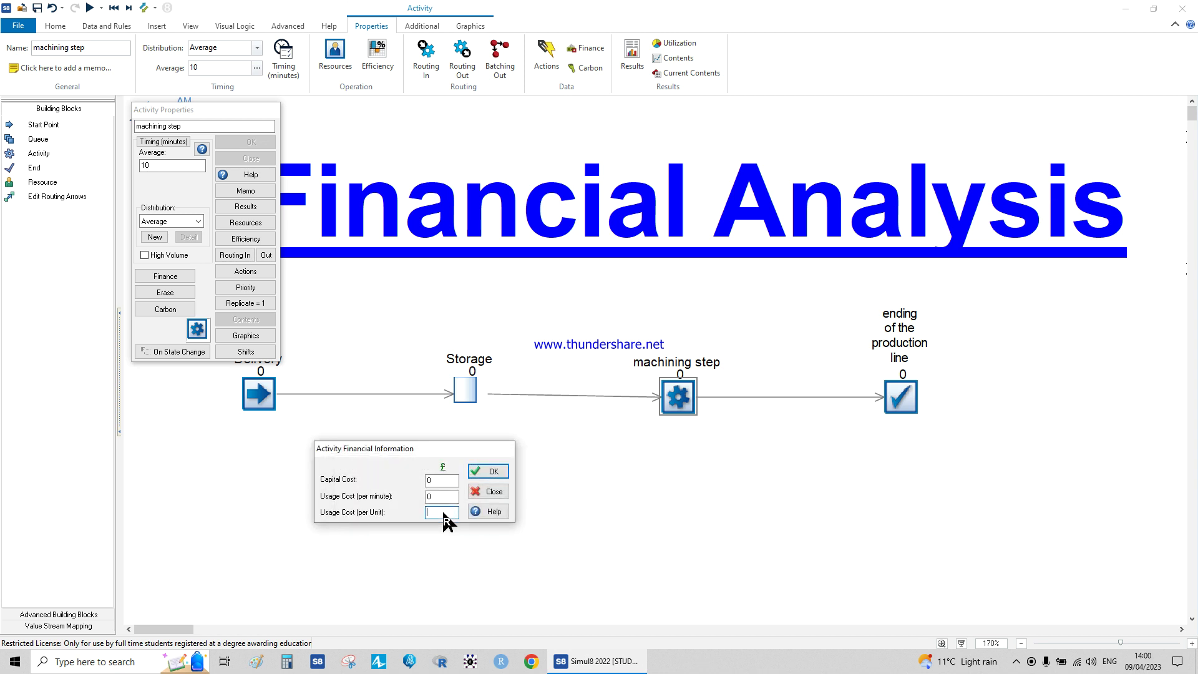
pyautogui.write('0.5')
pyautogui.click(491, 475)
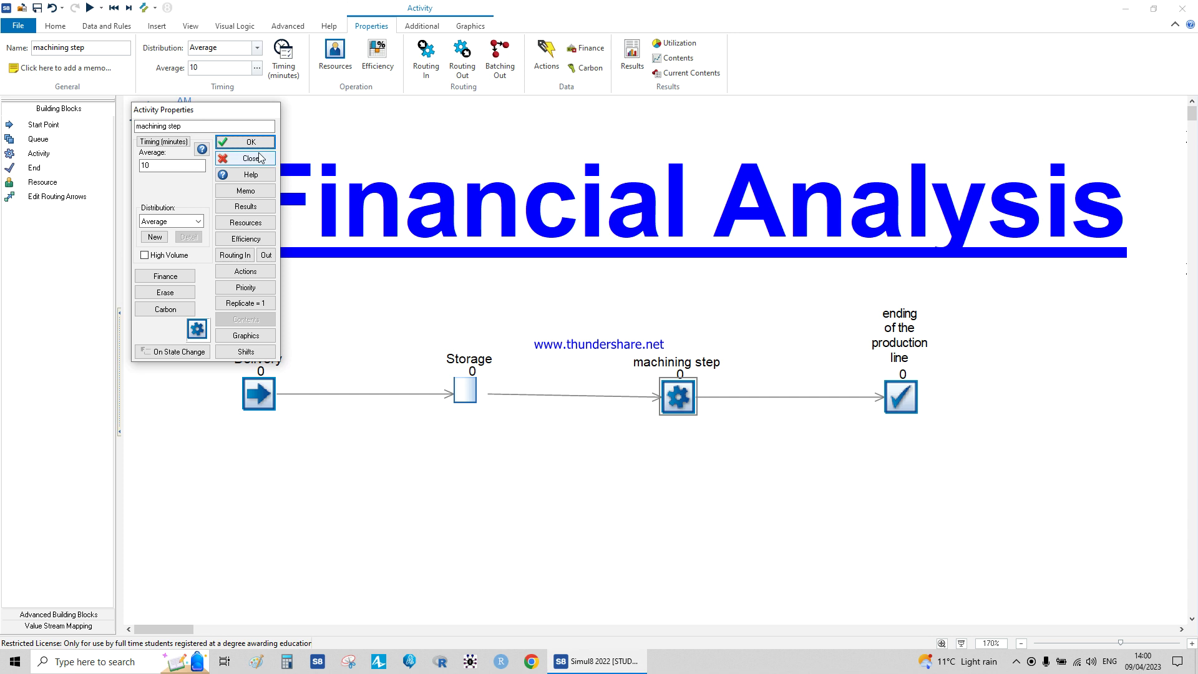
pyautogui.click(250, 142)
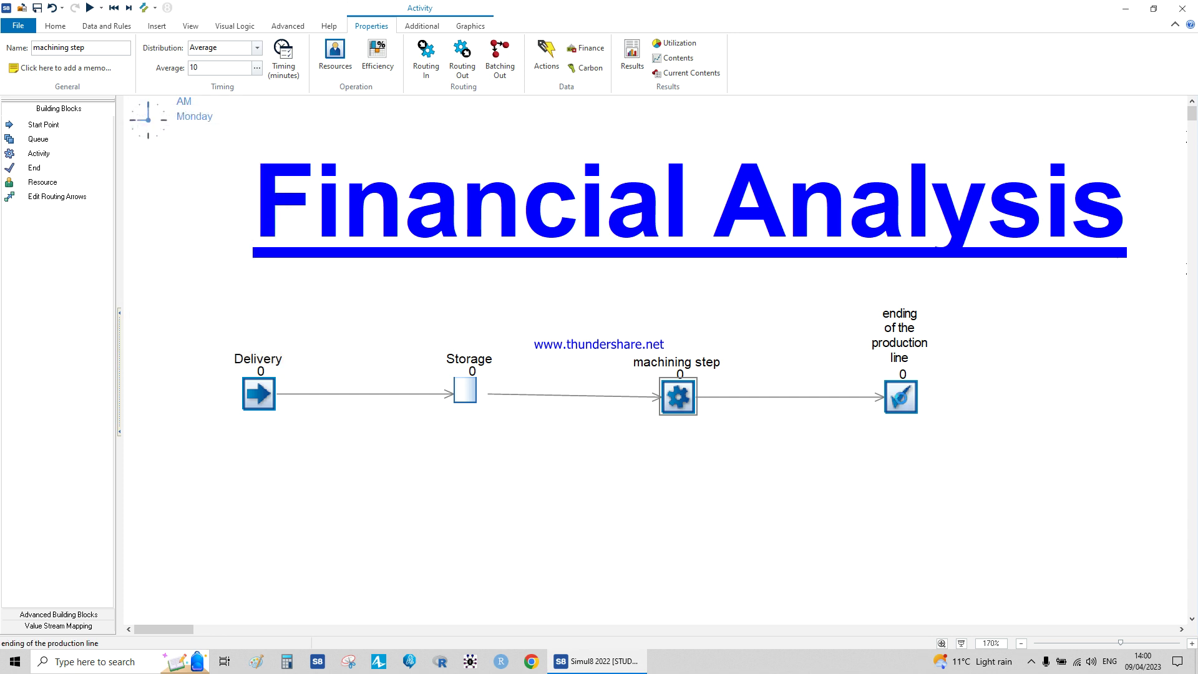
# Change the End block's revenue per unit from 100 to 2.
pyautogui.doubleClick(900, 396)
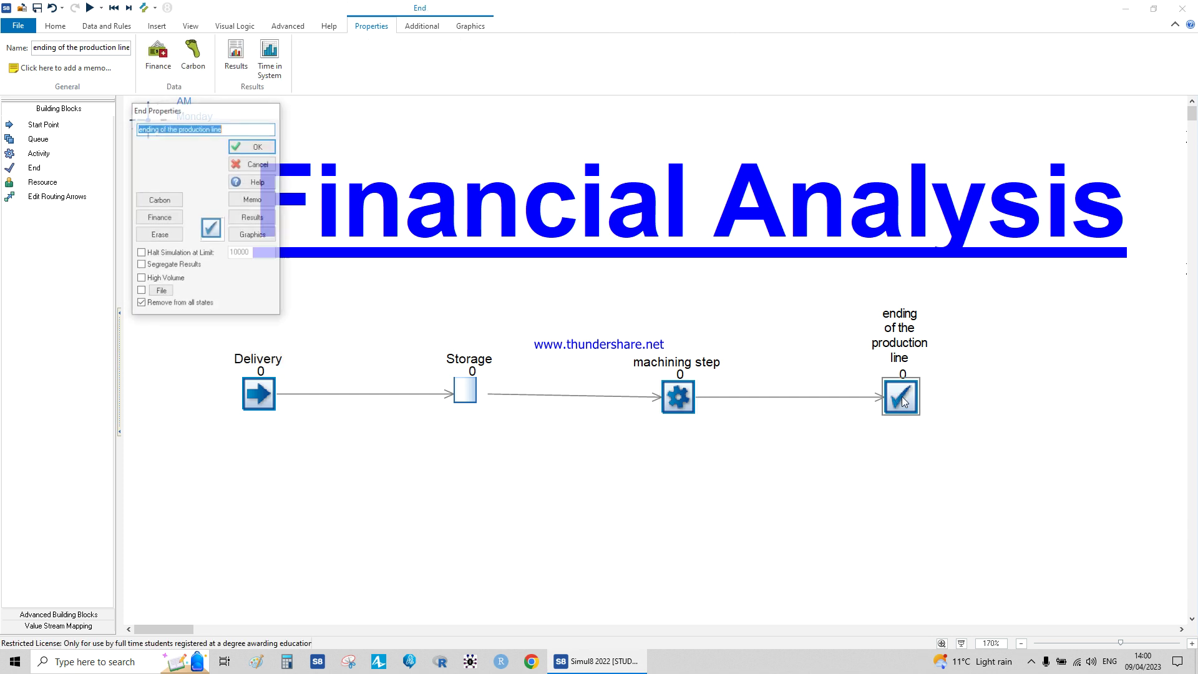
pyautogui.click(159, 217)
pyautogui.moveTo(288, 182); pyautogui.dragTo(462, 444)
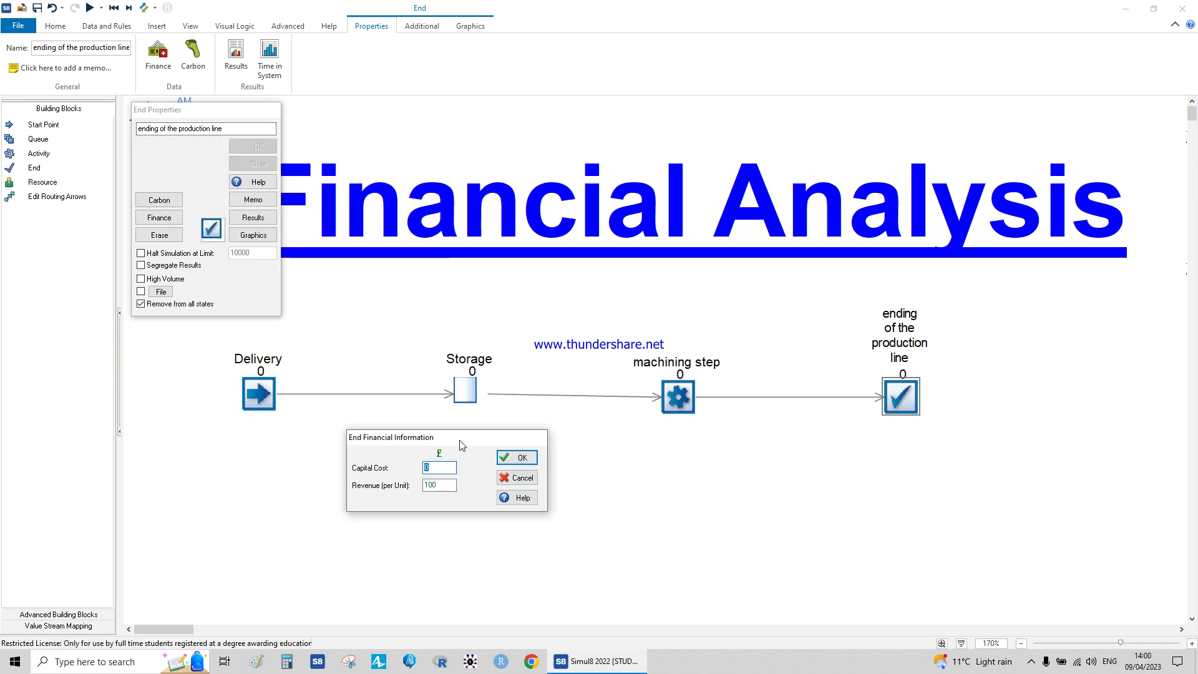
pyautogui.click(449, 487)
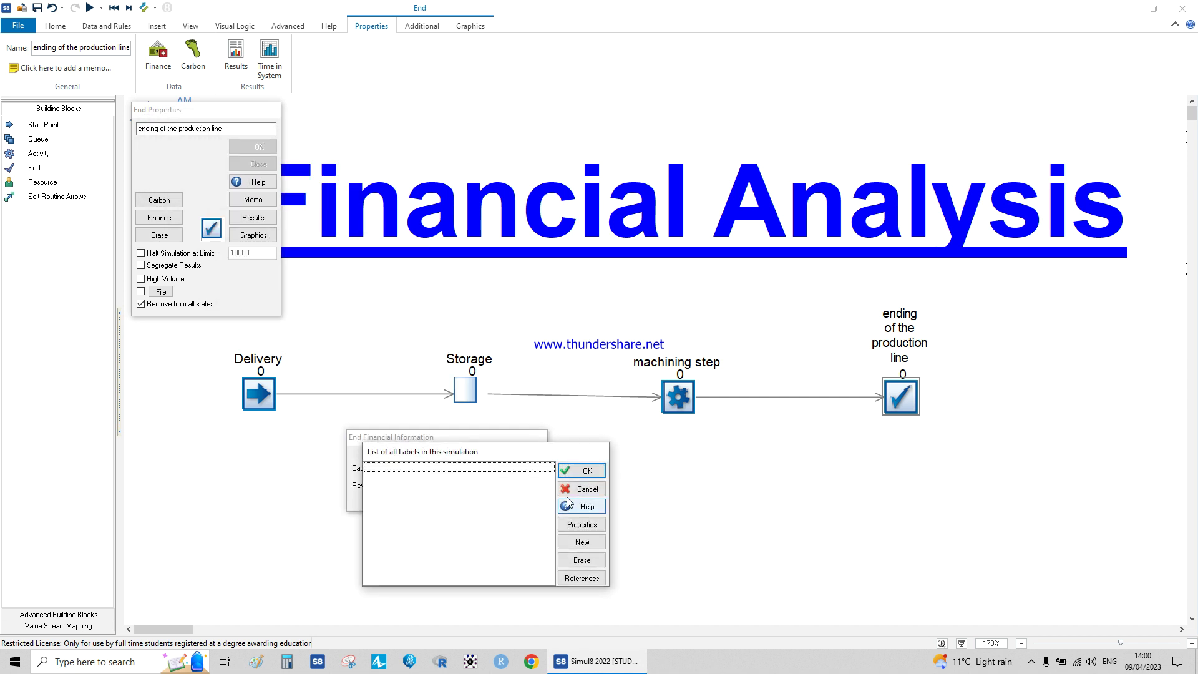
pyautogui.press('Escape')
pyautogui.press('BackSpace')
pyautogui.press('BackSpace')
pyautogui.press('BackSpace')
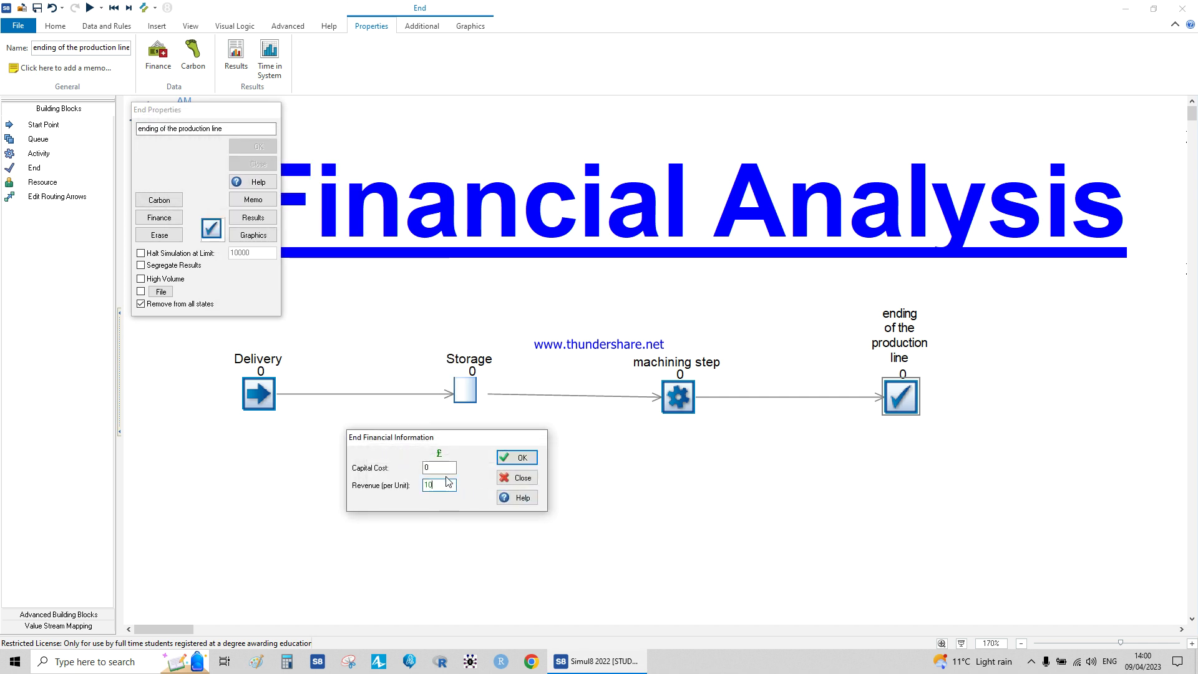
pyautogui.write('2')
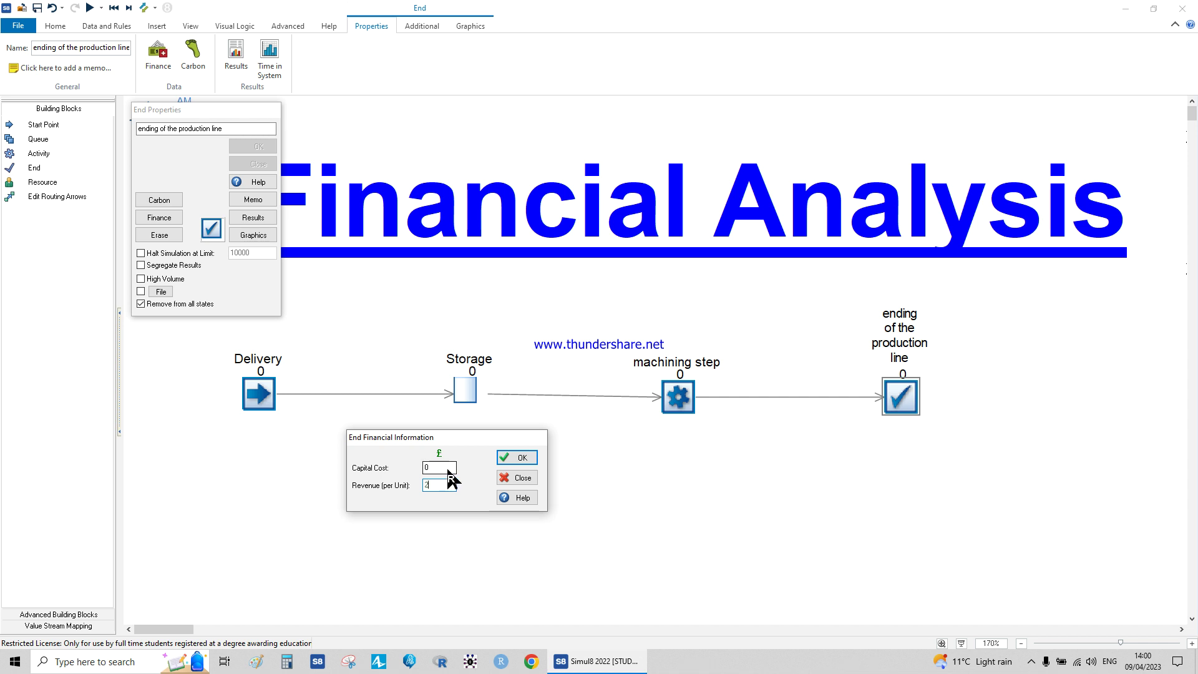
pyautogui.click(506, 459)
pyautogui.click(268, 150)
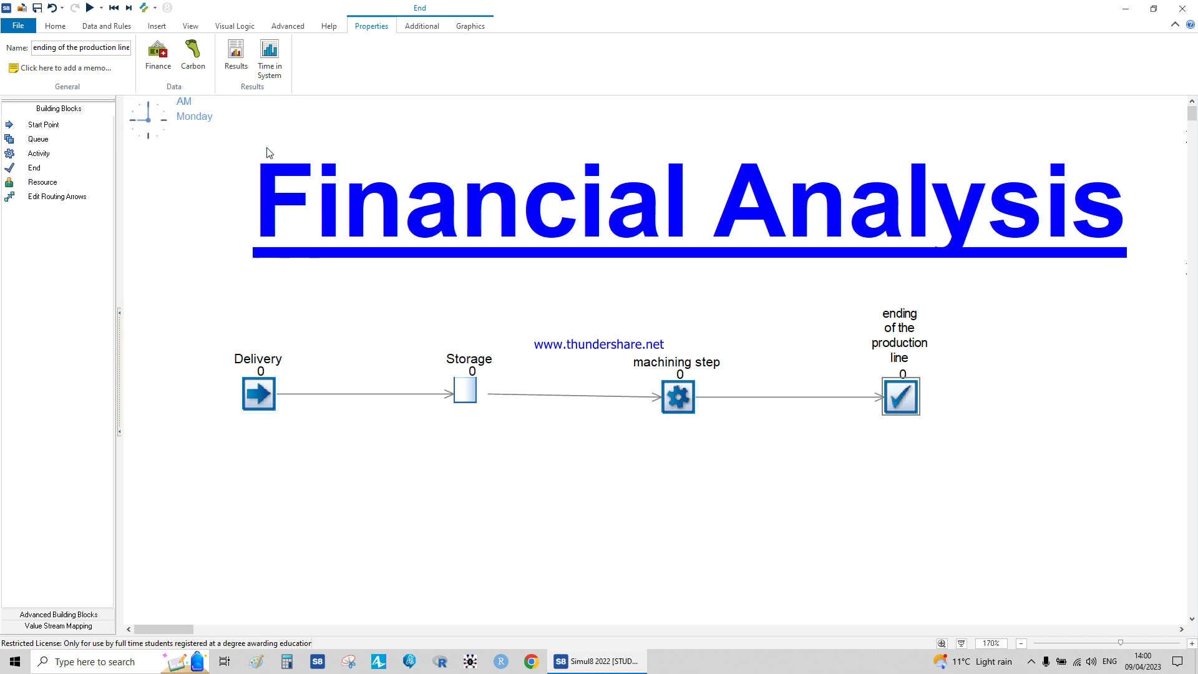
pyautogui.click(56, 29)
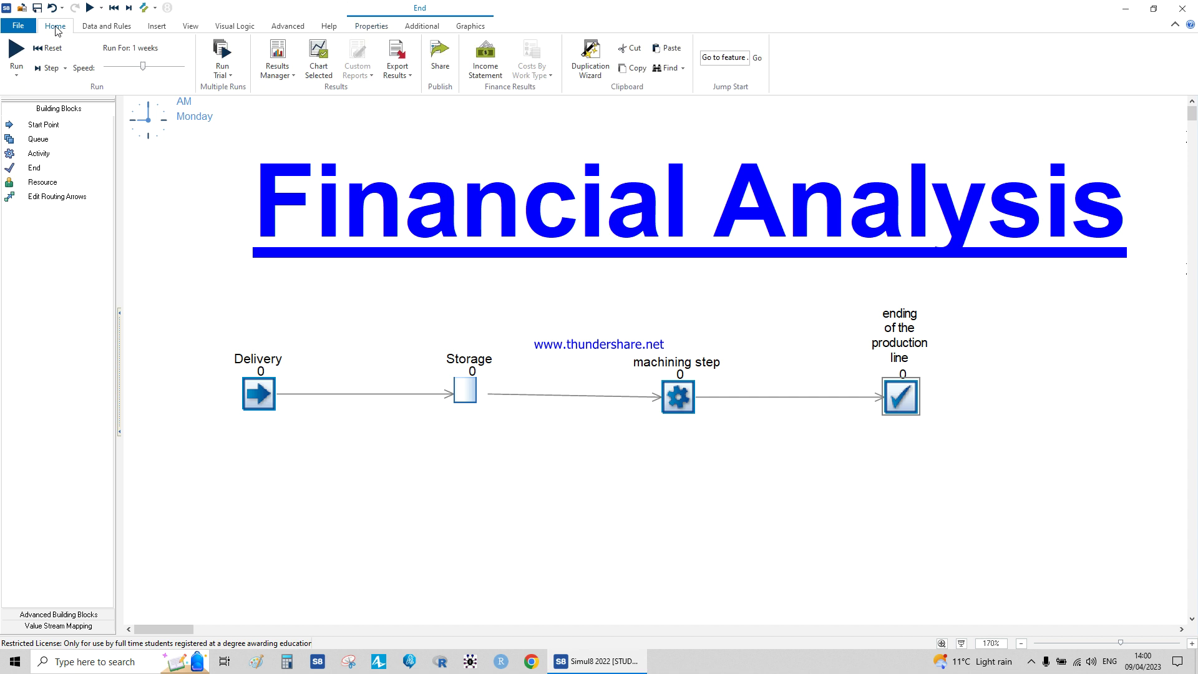
# Set the clock to a simple count from zero with 2 decimals and the results period in minutes.
pyautogui.click(99, 26)
pyautogui.click(25, 58)
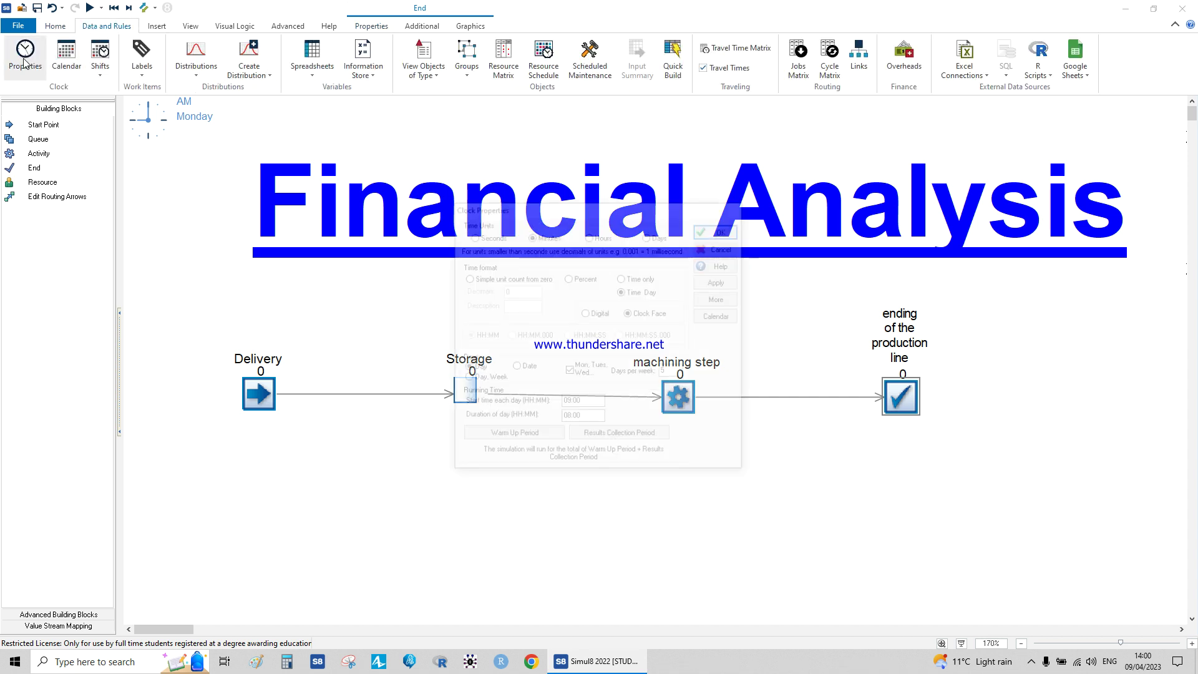
pyautogui.click(496, 277)
pyautogui.click(506, 291)
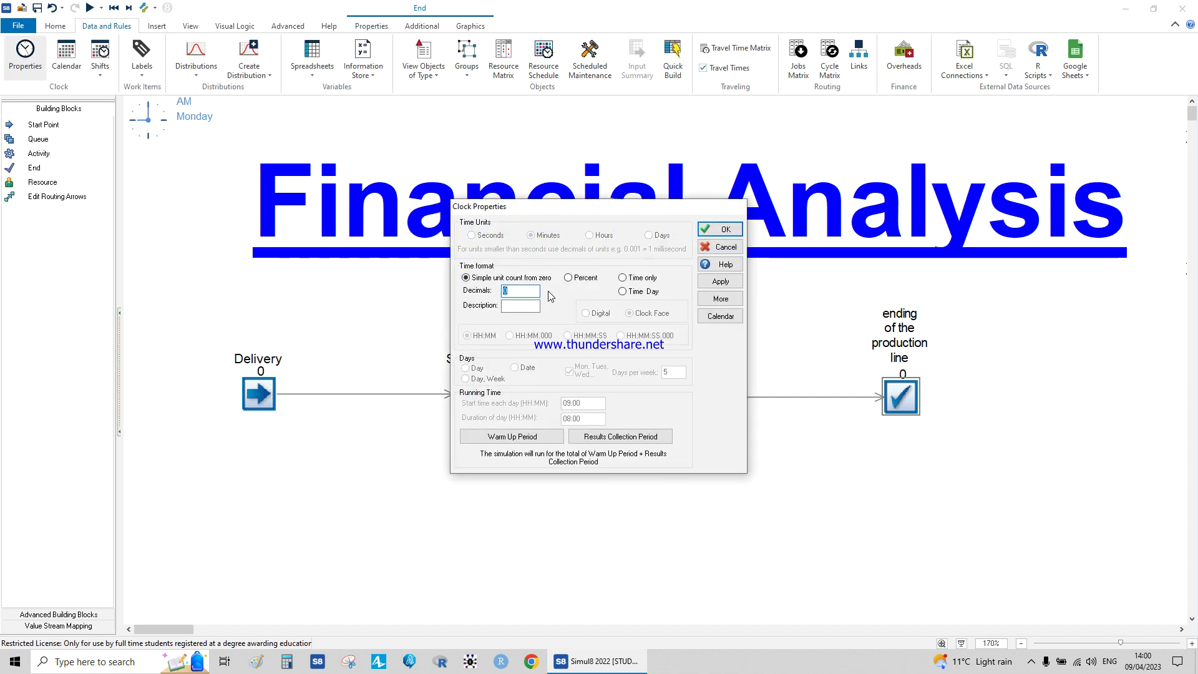
pyautogui.click(620, 436)
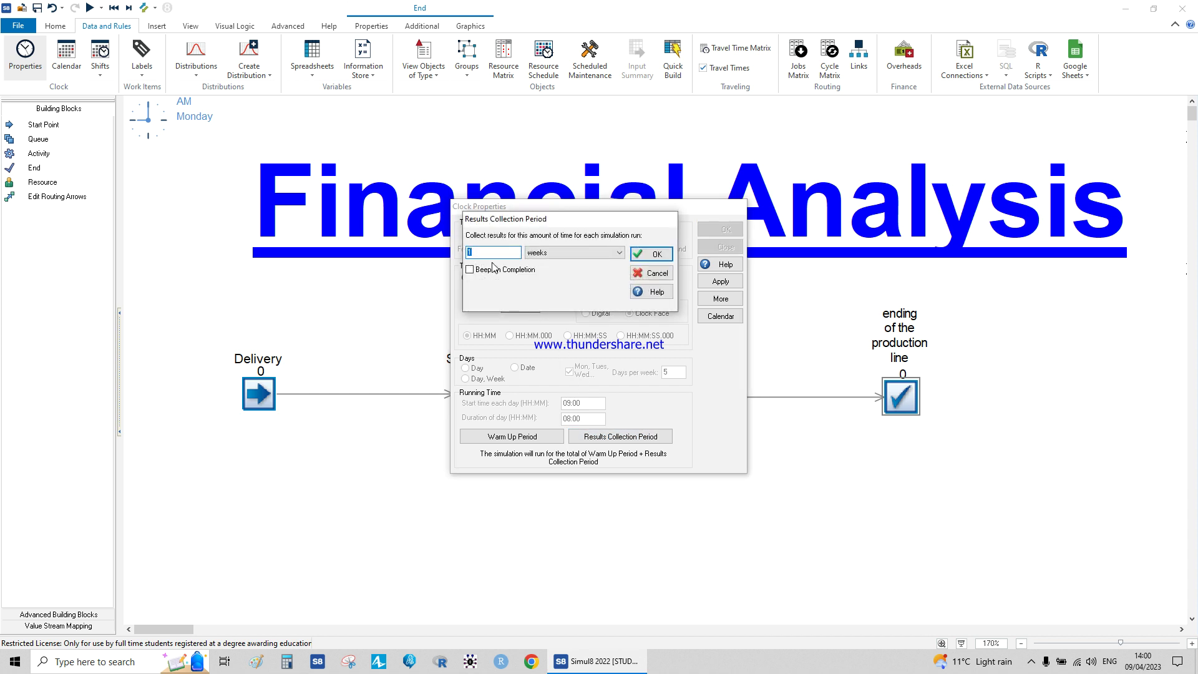
pyautogui.click(546, 258)
pyautogui.click(543, 263)
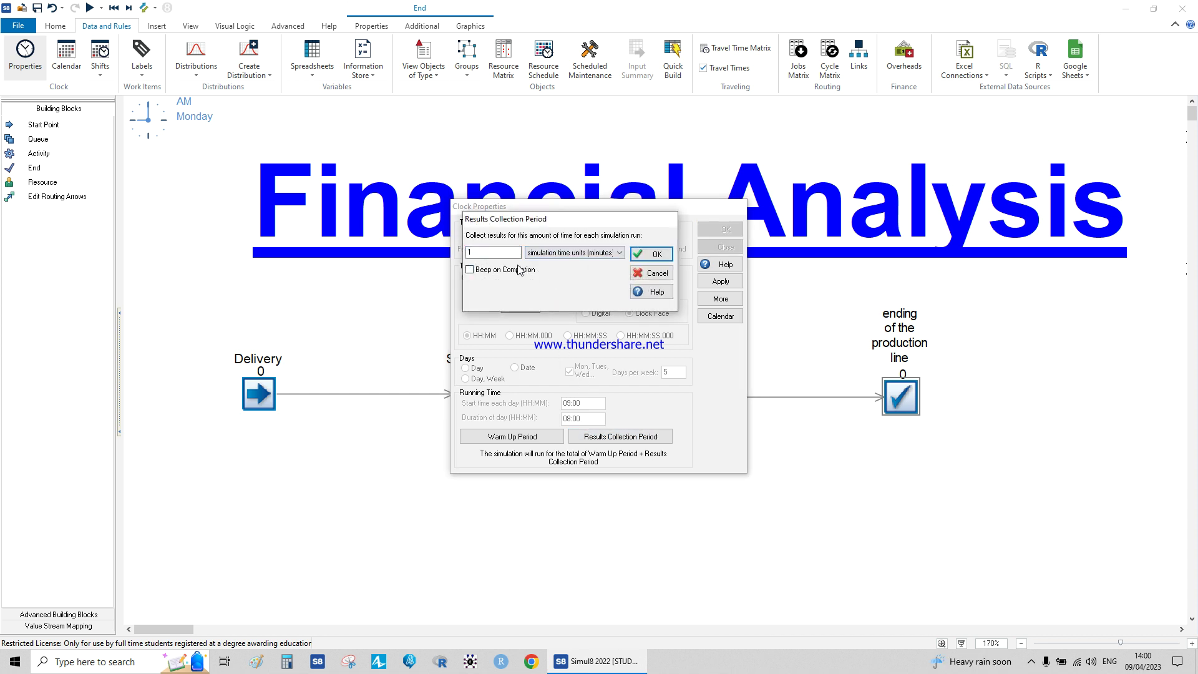
pyautogui.doubleClick(501, 252)
pyautogui.click(652, 254)
# Enter a 59-minute warm-up period and apply the clock settings.
pyautogui.click(539, 437)
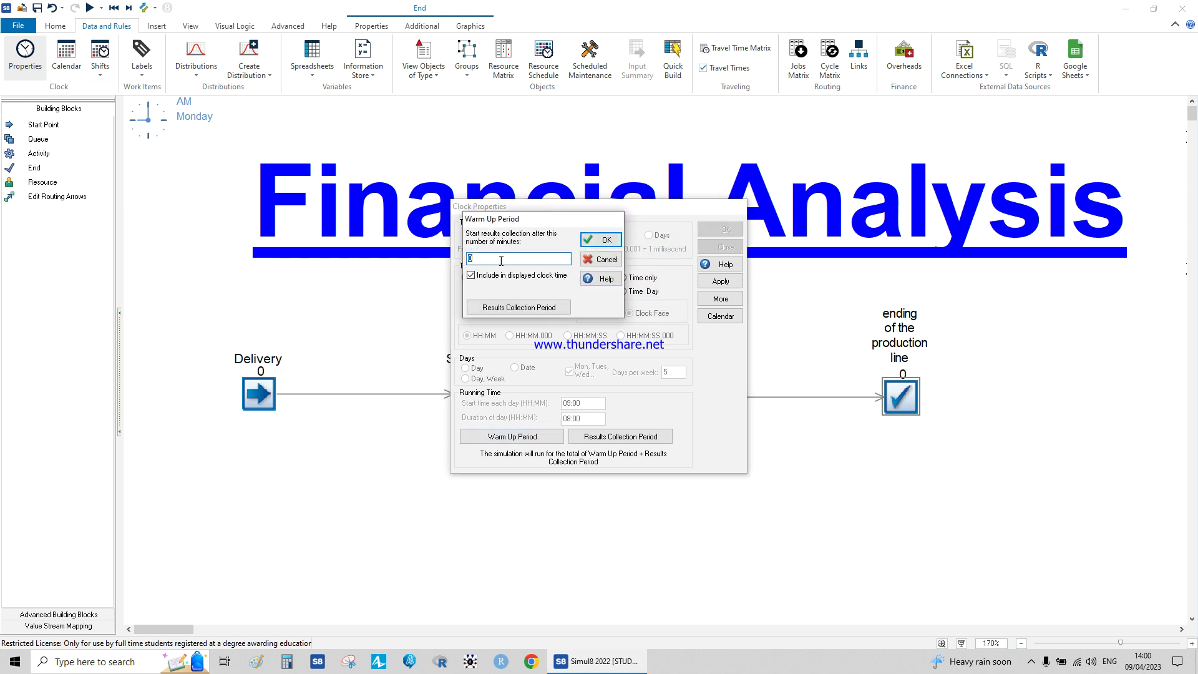
pyautogui.write('59')
pyautogui.click(601, 240)
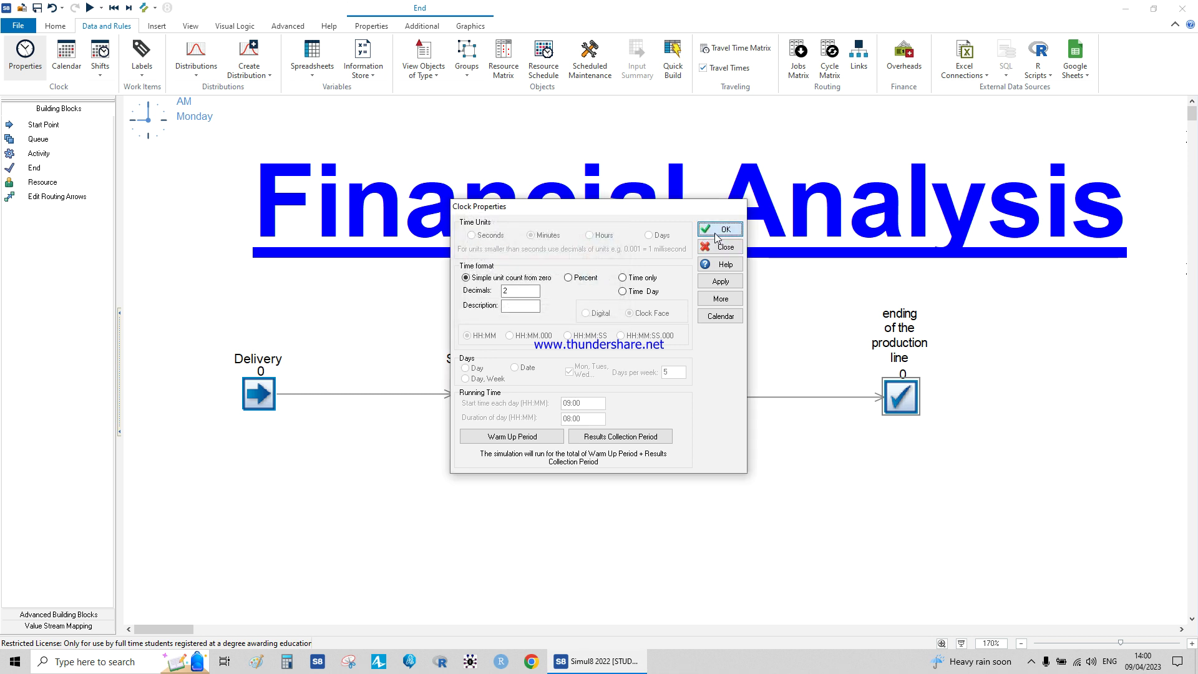
pyautogui.click(719, 231)
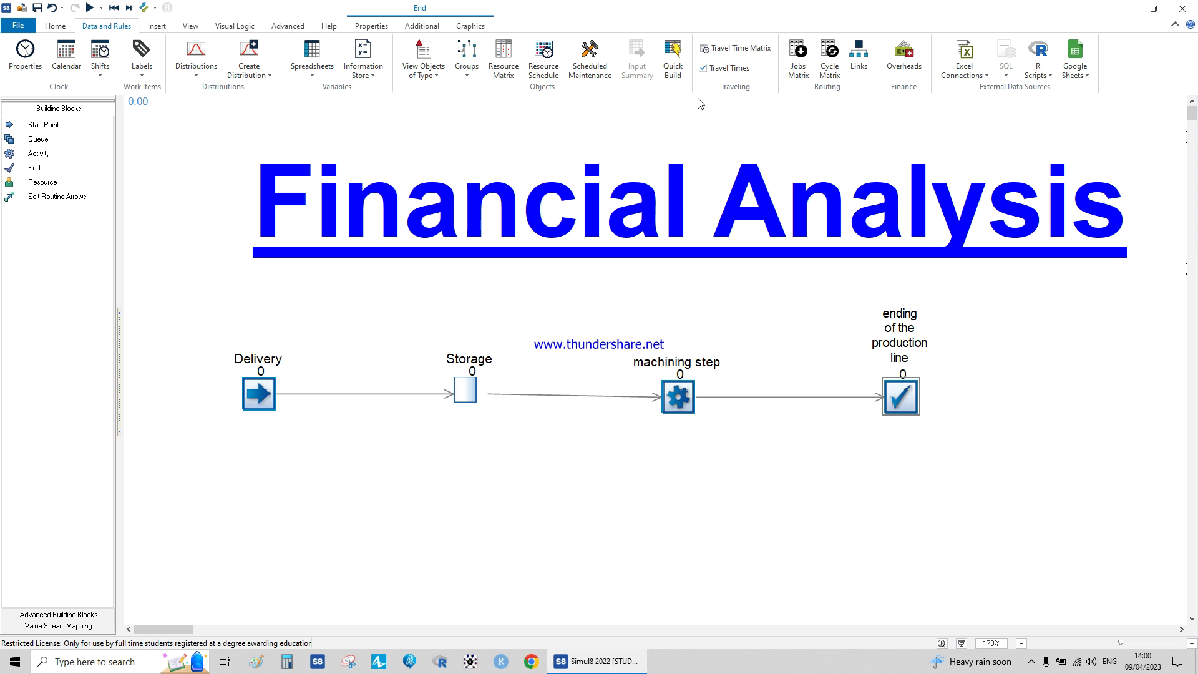
# Enter 1000 as the model's fixed overhead costs, leaving fixed revenue at 0.
pyautogui.click(909, 56)
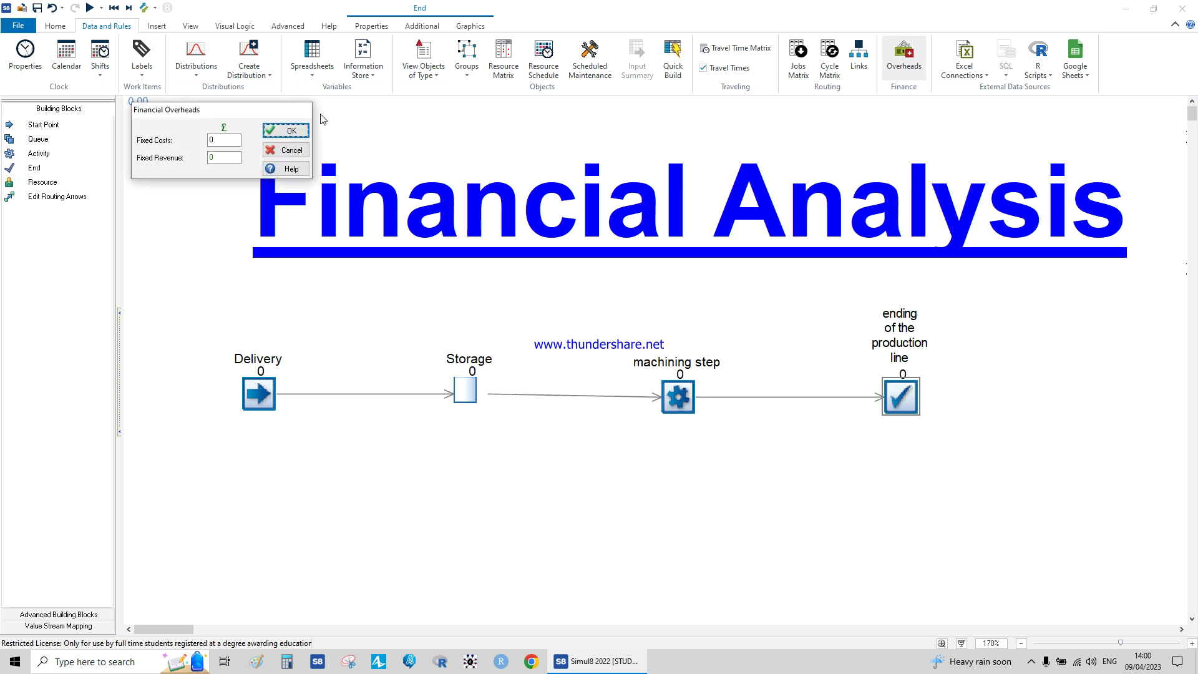
pyautogui.click(225, 140)
pyautogui.write('1')
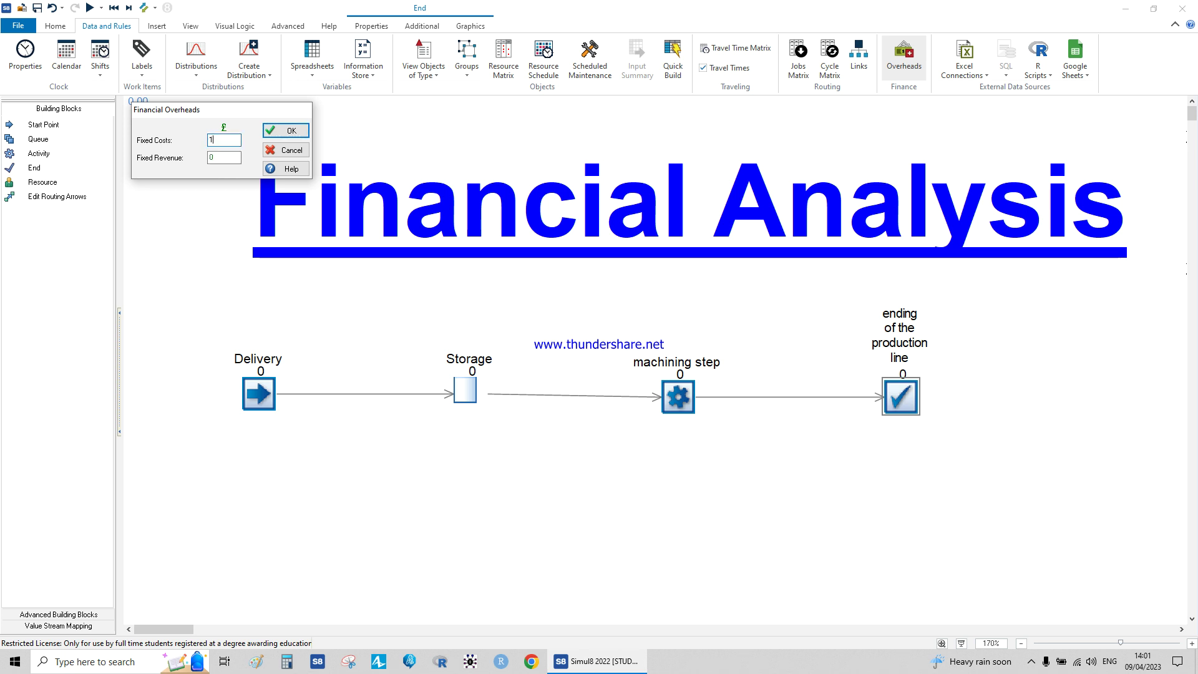
pyautogui.write('000')
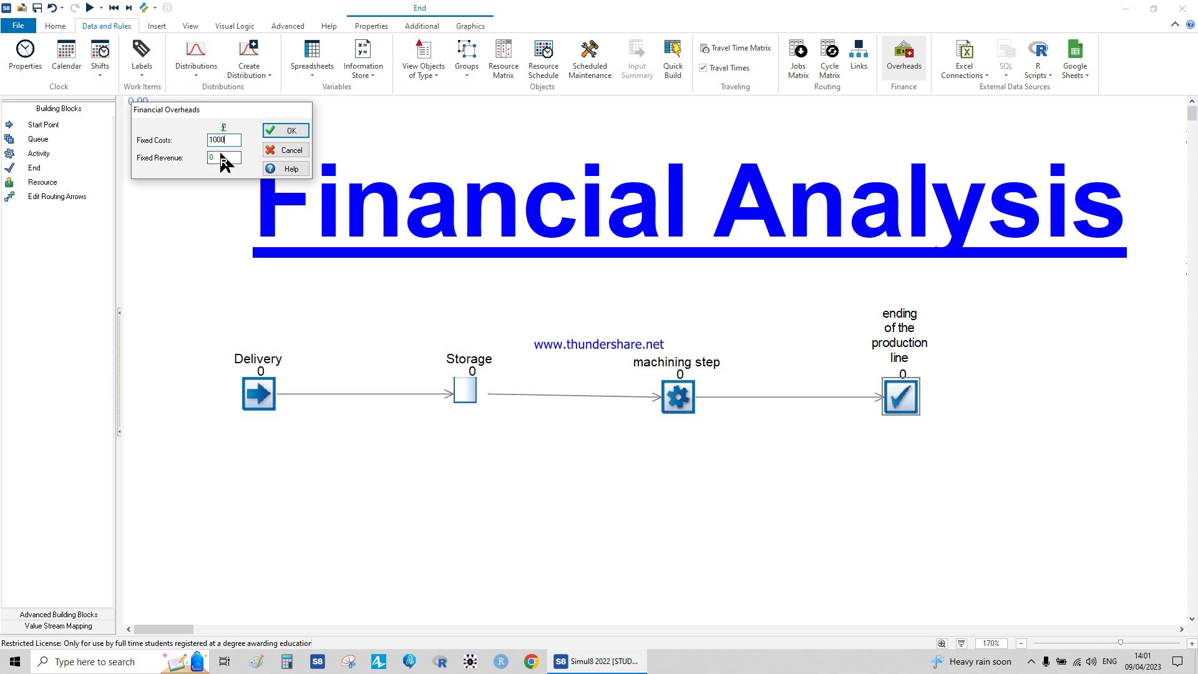
pyautogui.click(281, 132)
# Save the model to the Desktop as 'financial analysis'.
pyautogui.click(37, 7)
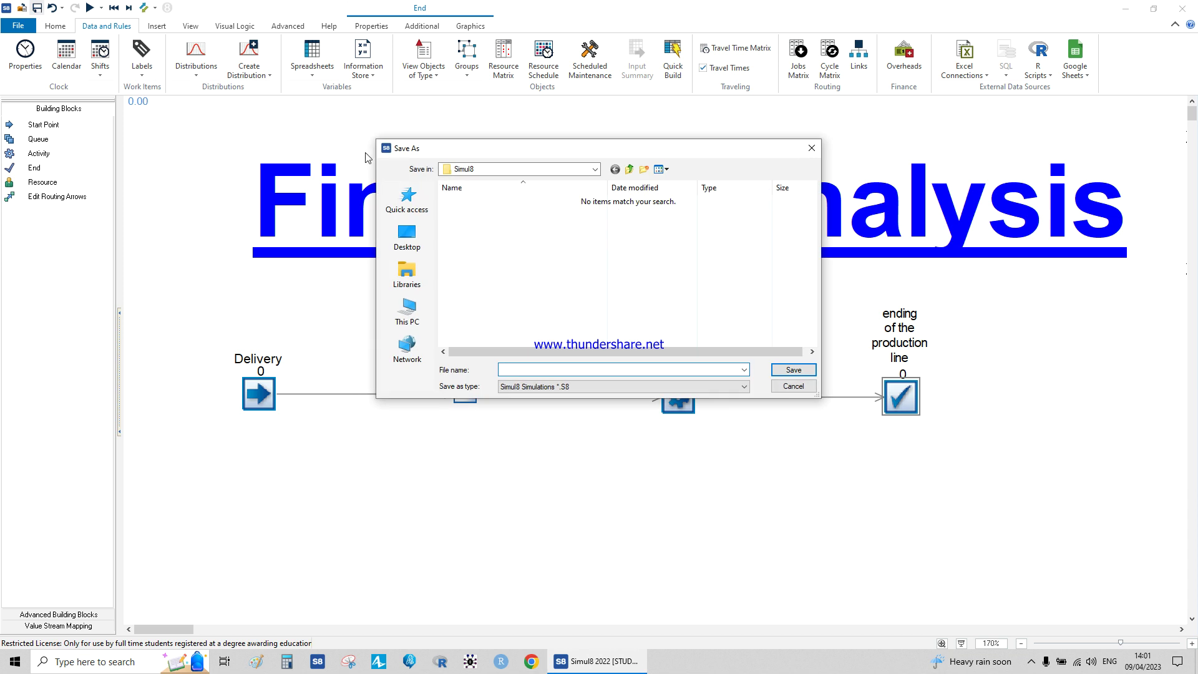
pyautogui.click(407, 236)
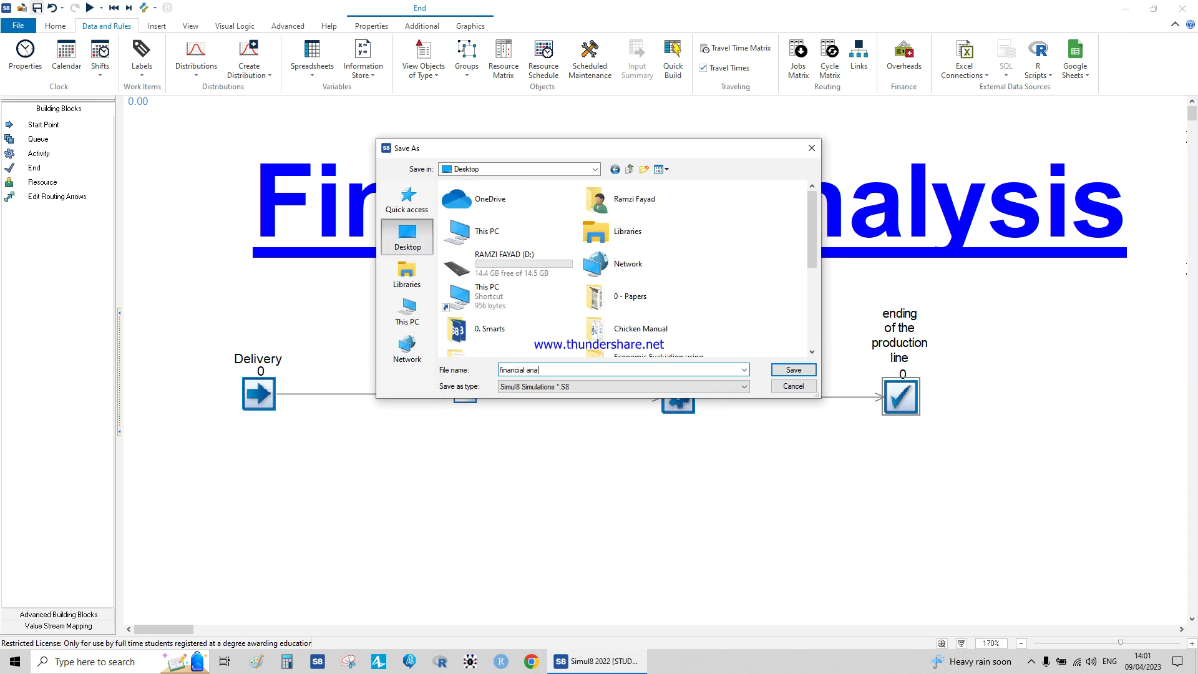
pyautogui.write('financial analysi')
pyautogui.press('Return')
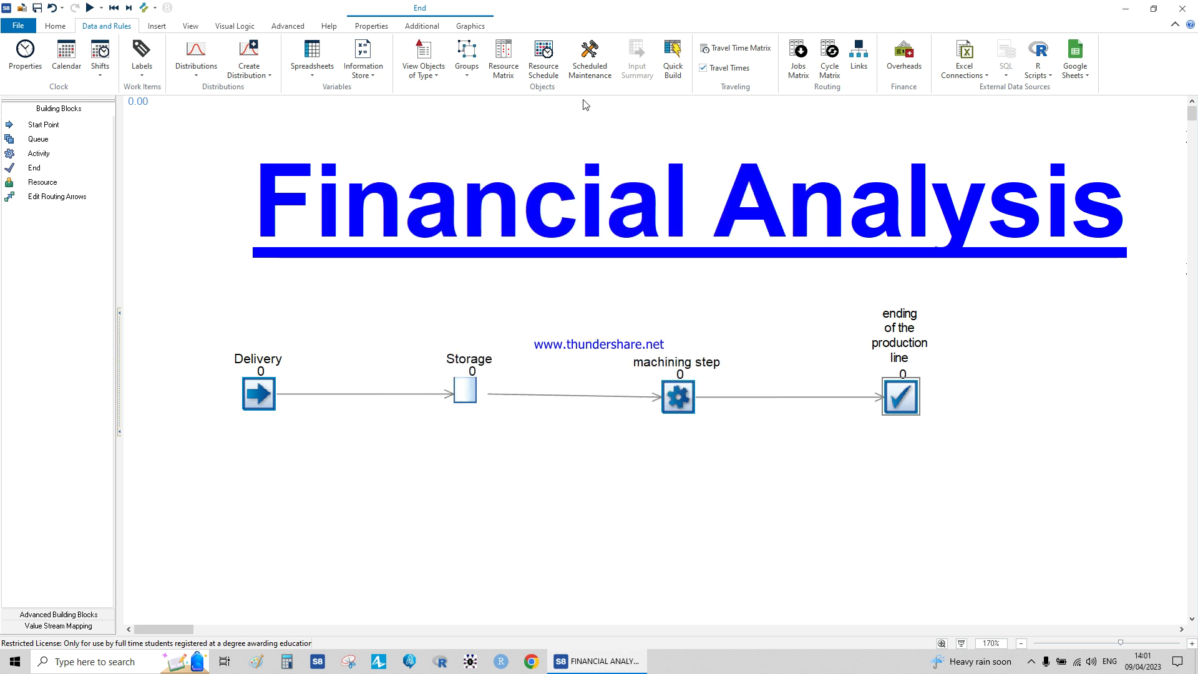
pyautogui.click(90, 9)
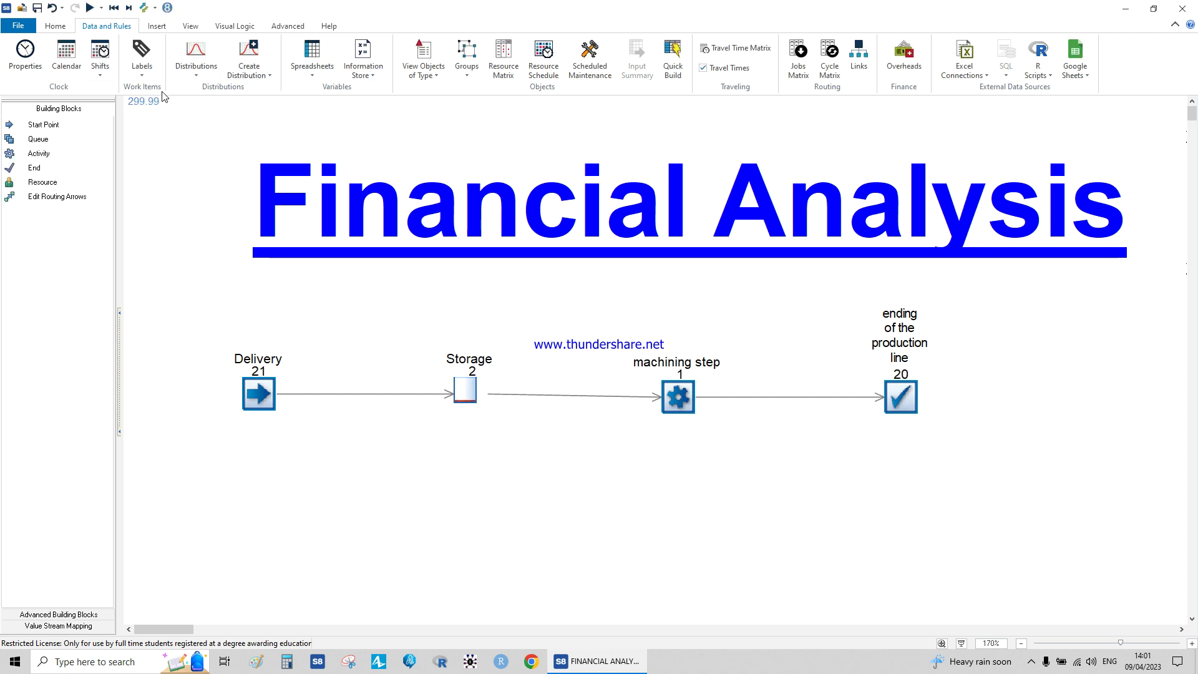
# Move the simulation clock lower on the canvas, then run the production line simulation.
pyautogui.moveTo(139, 106); pyautogui.dragTo(158, 163)
pyautogui.click(114, 10)
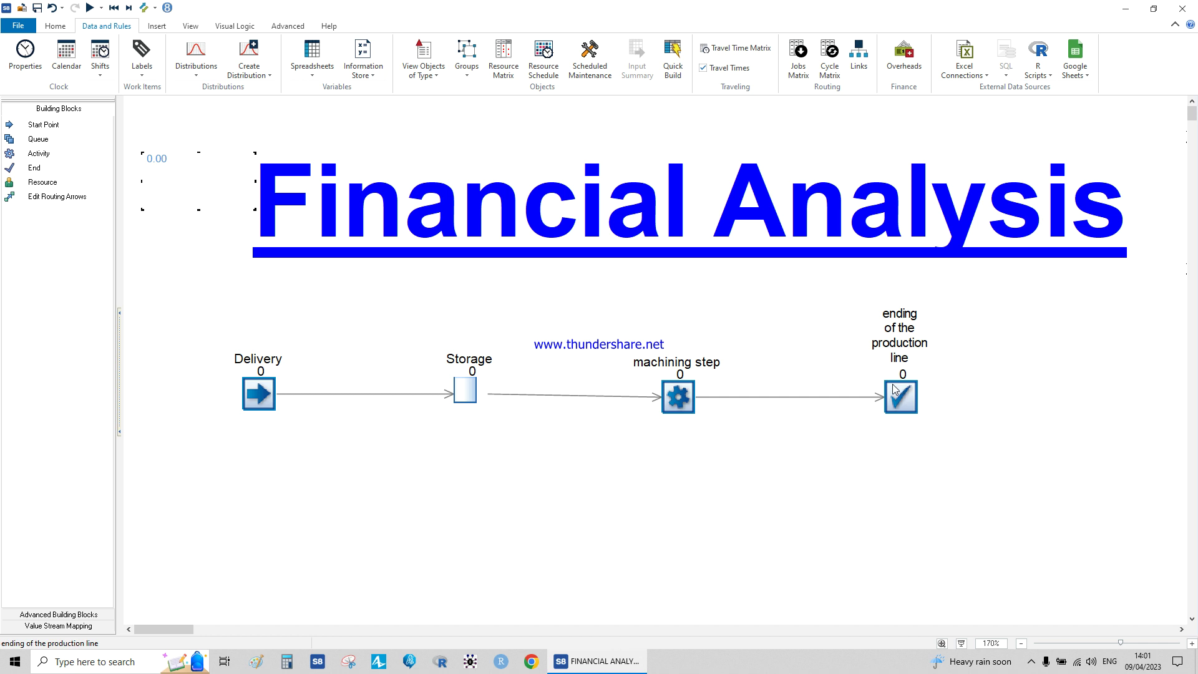
pyautogui.click(90, 8)
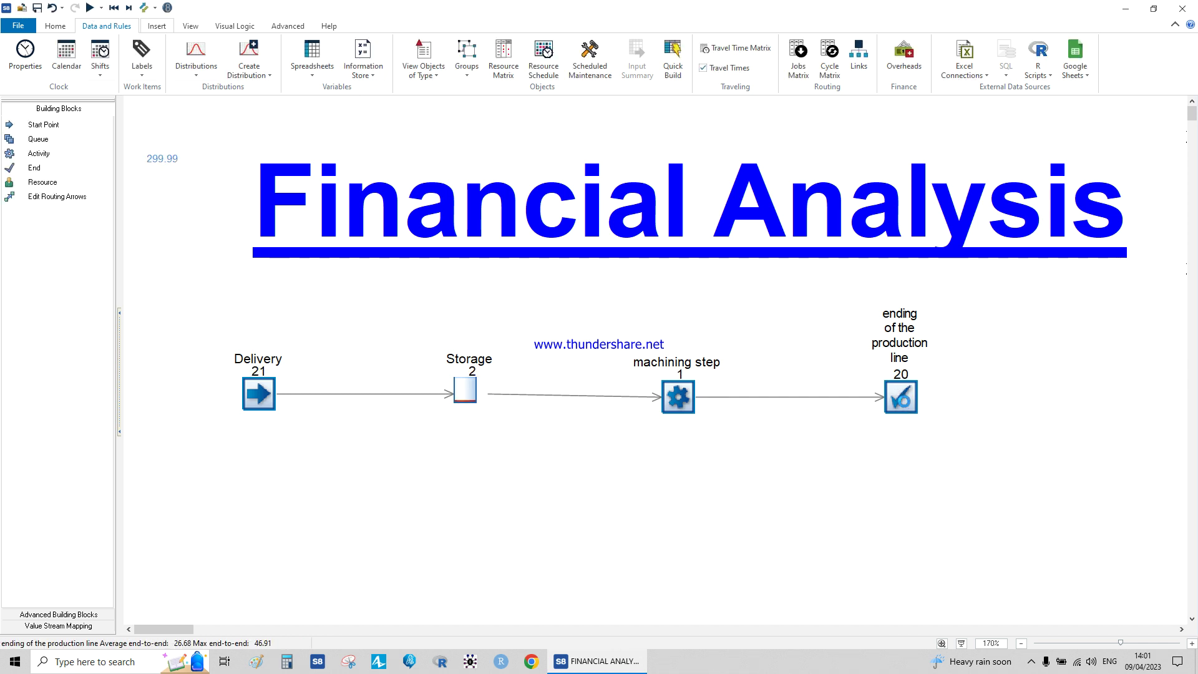
# Check the End block's results: 20 items completed, average time in system 26.68.
pyautogui.click(904, 405)
pyautogui.click(236, 55)
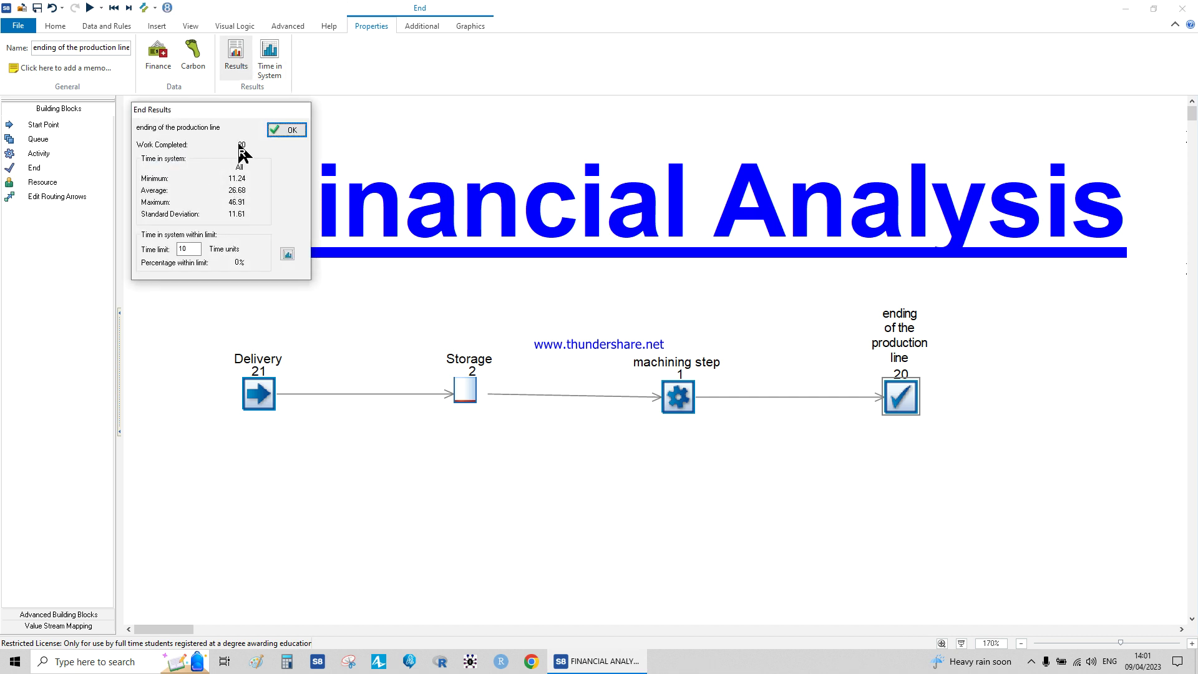
pyautogui.click(684, 373)
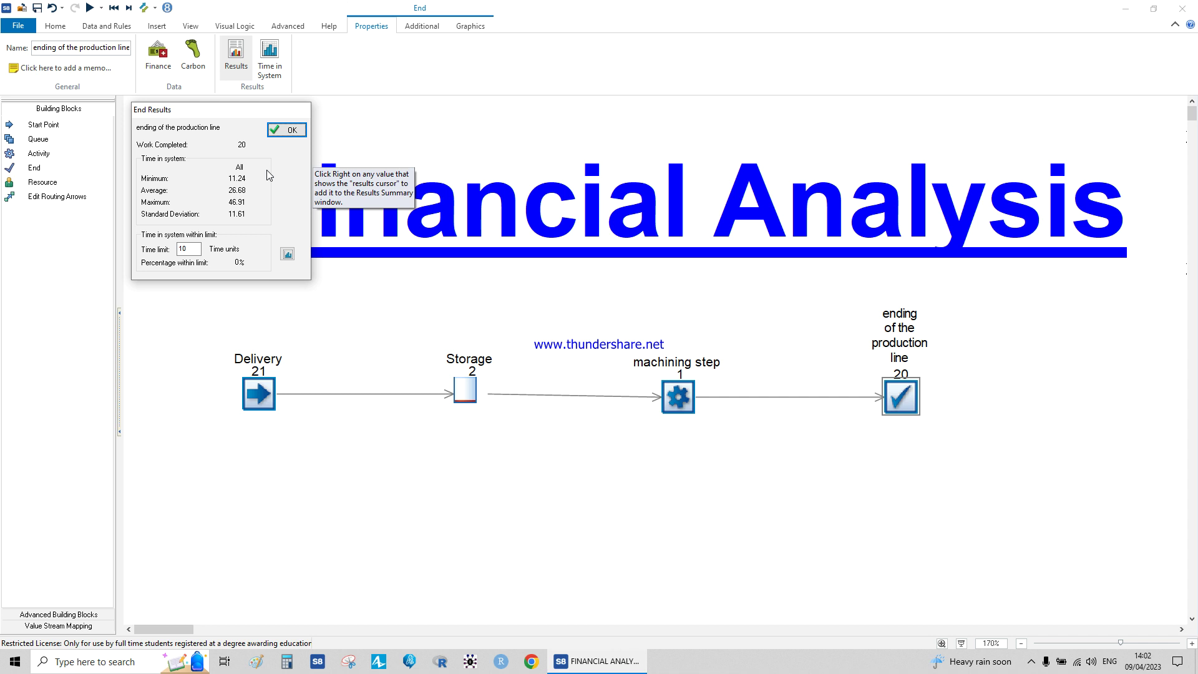
pyautogui.click(292, 131)
pyautogui.click(60, 28)
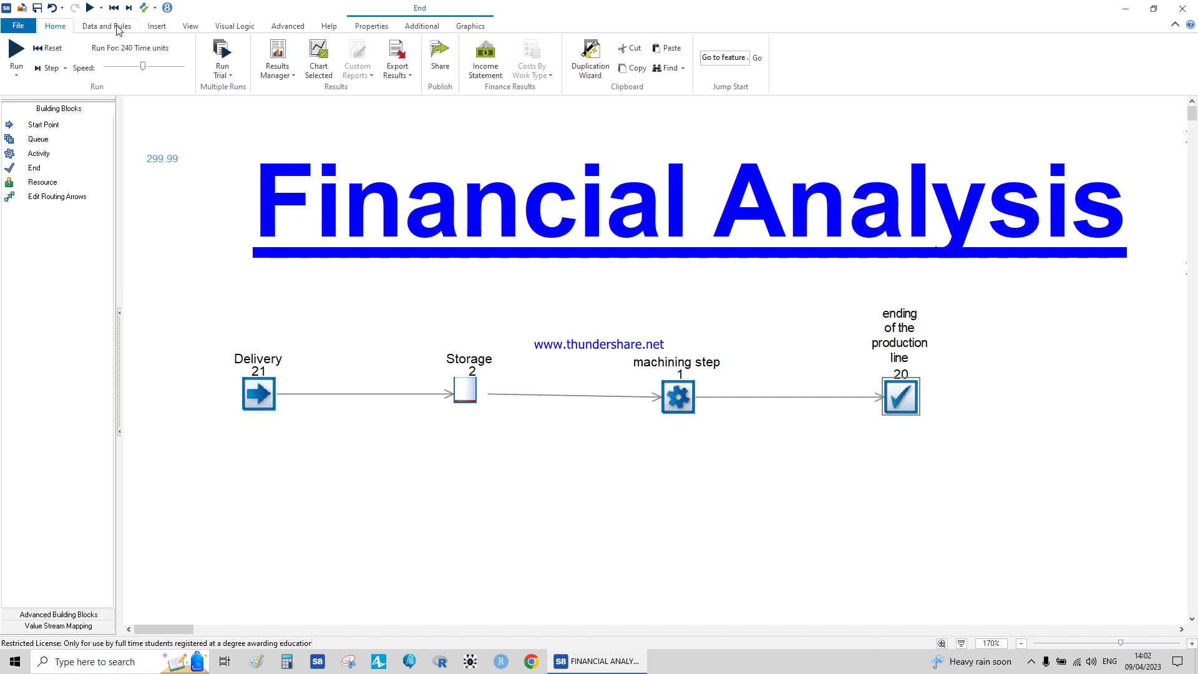
# Add income statement revenue 40, costs 1034 and profit -994 as KPIs and verify them in Results Manager.
pyautogui.click(488, 54)
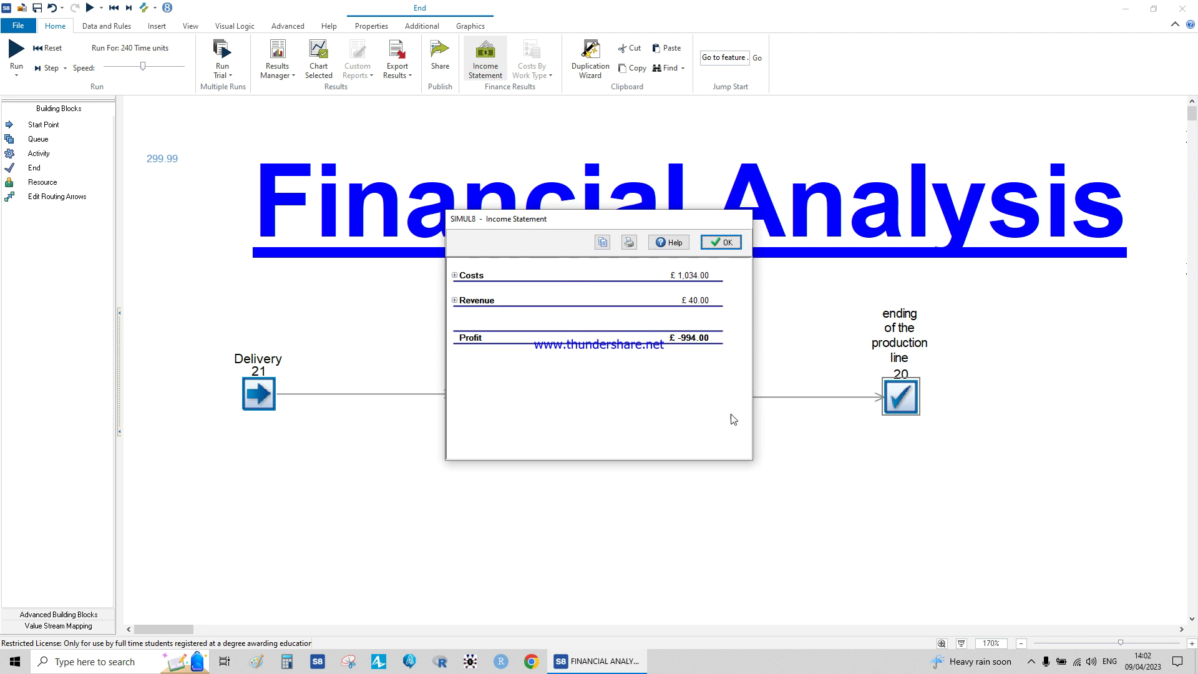
pyautogui.moveTo(753, 461); pyautogui.dragTo(1130, 594)
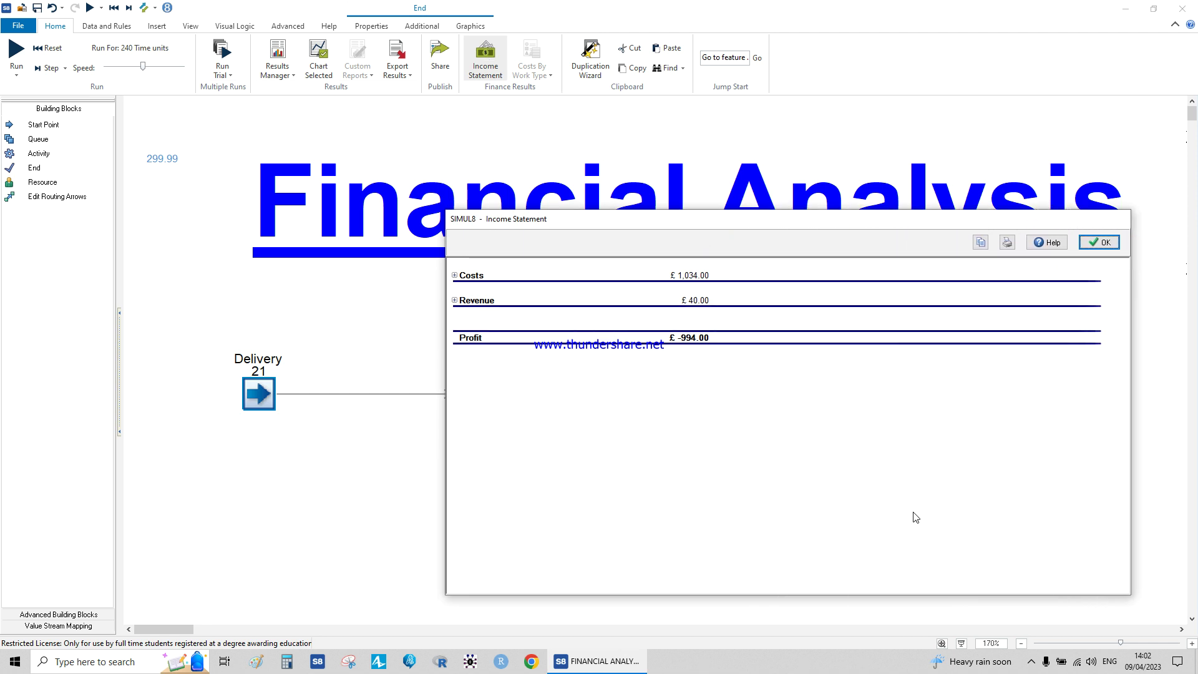
pyautogui.click(473, 307)
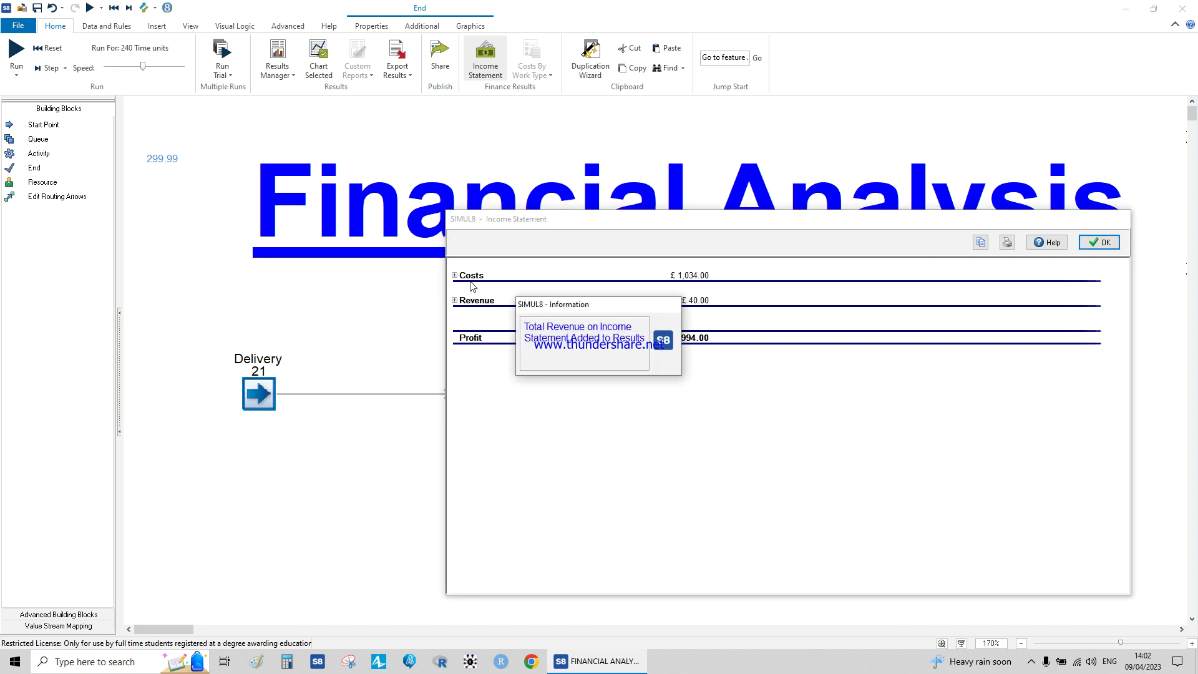
pyautogui.click(473, 278)
pyautogui.click(473, 343)
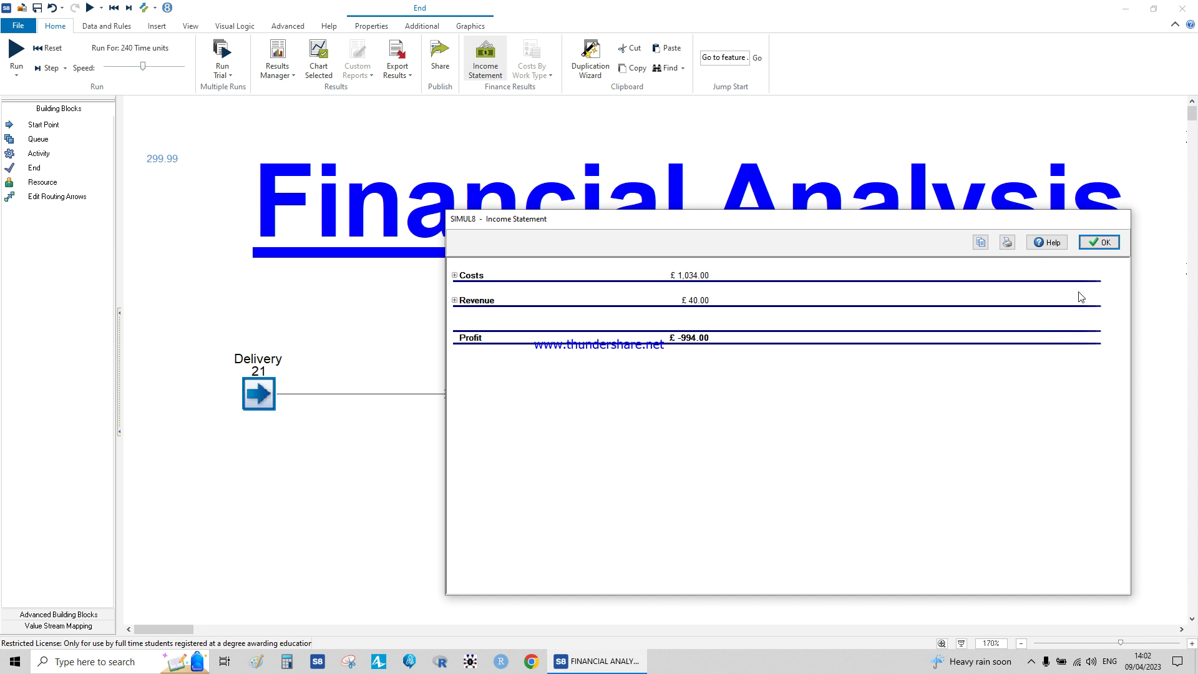
pyautogui.click(1099, 243)
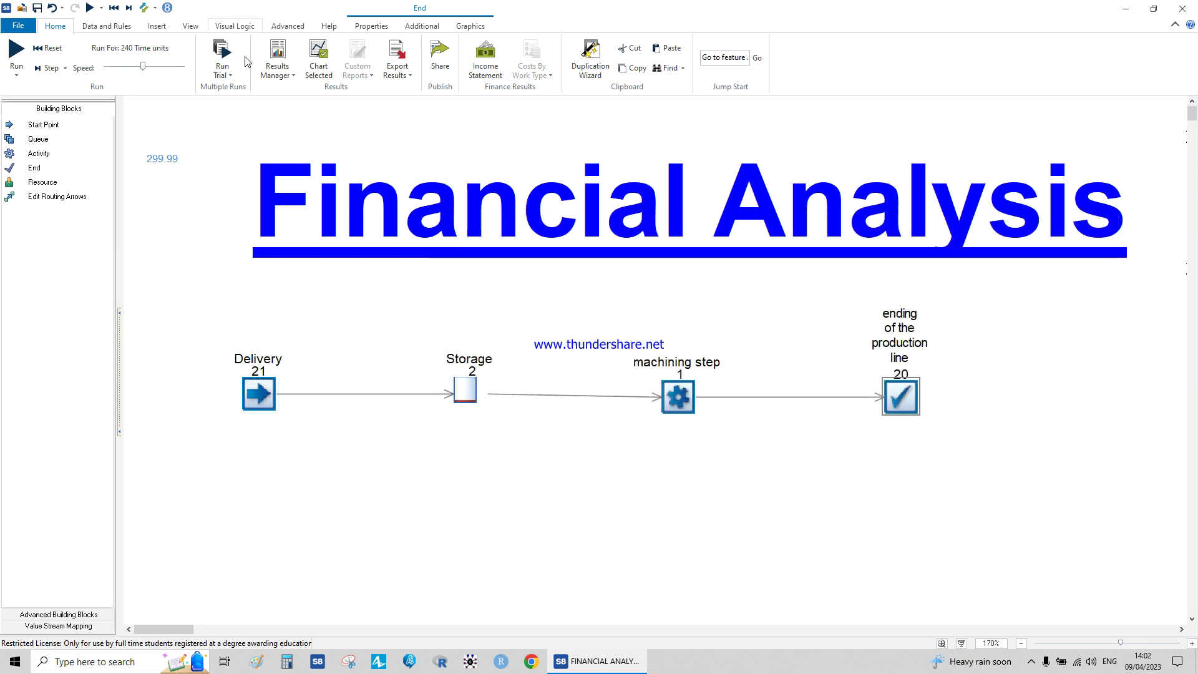
pyautogui.click(277, 53)
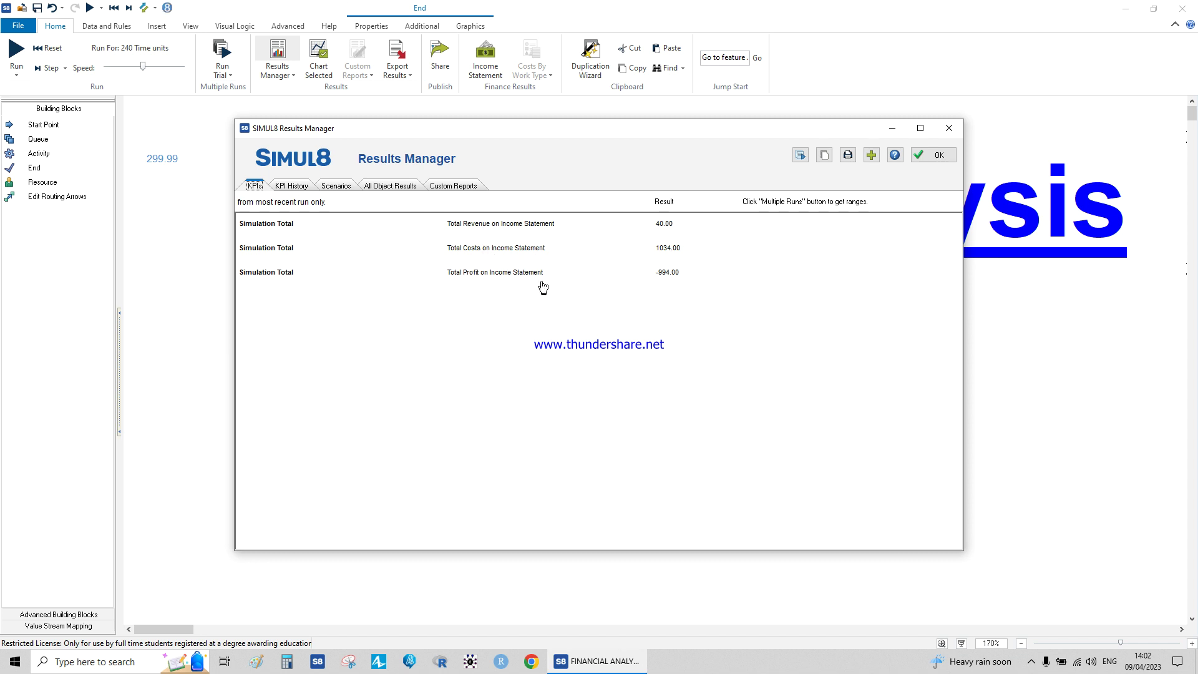
pyautogui.click(948, 129)
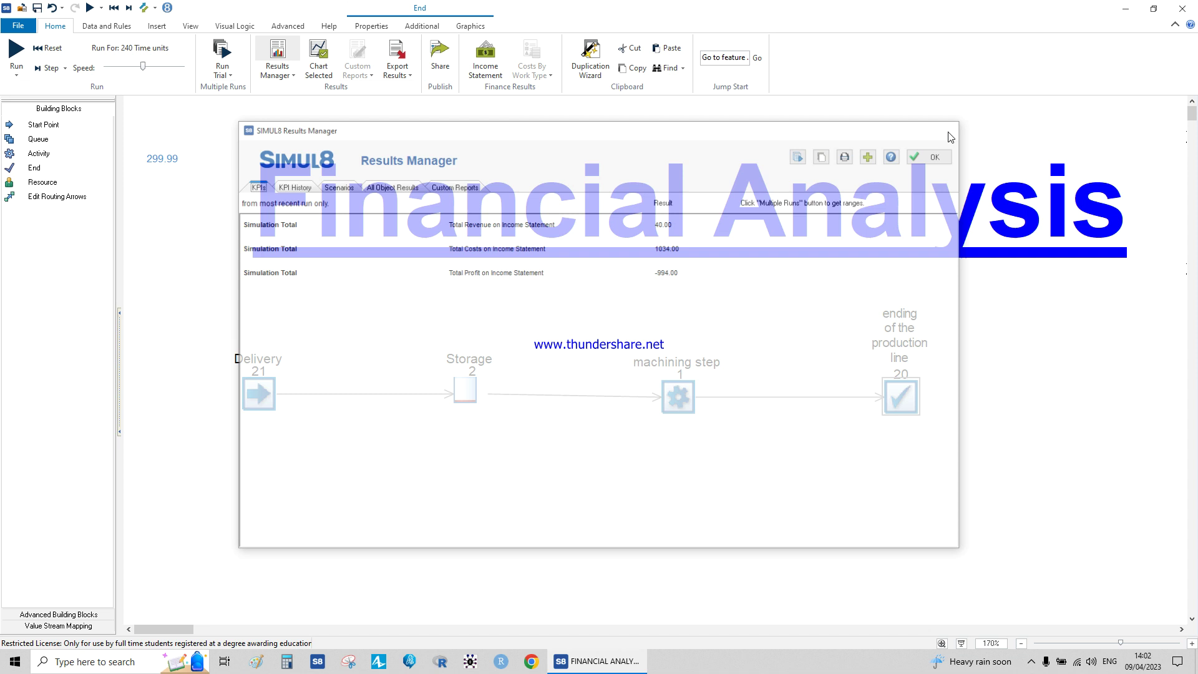
# Reset the model to time zero and set the results collection period to 1000.
pyautogui.click(115, 10)
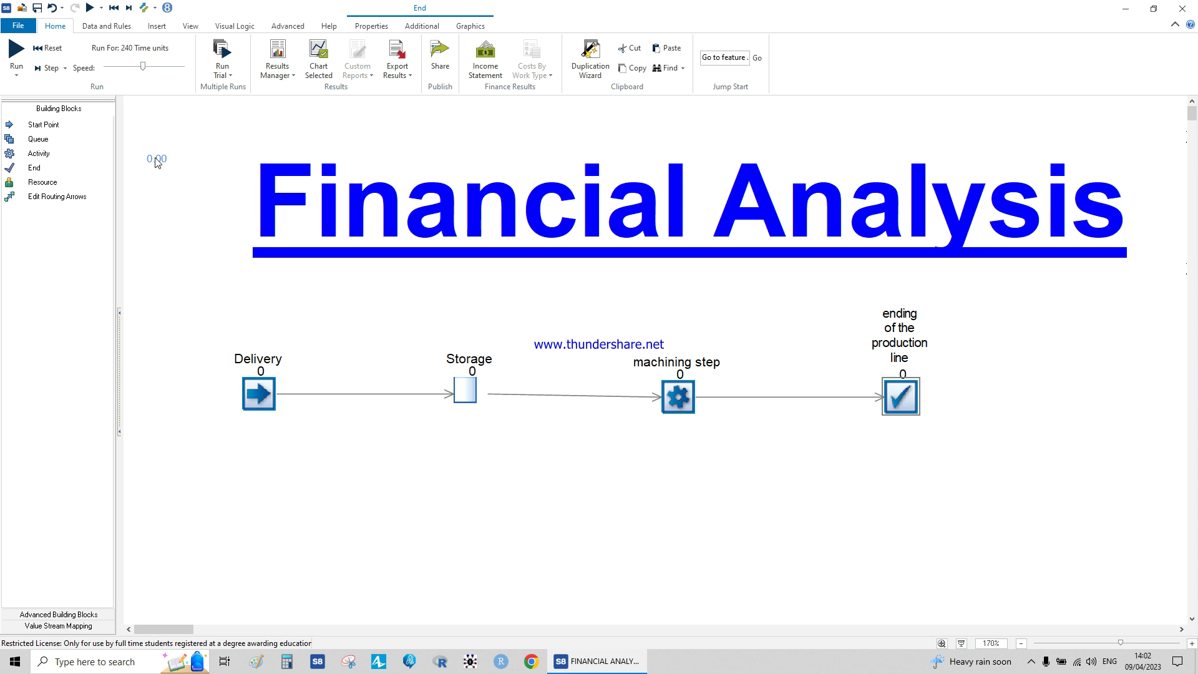
pyautogui.click(106, 25)
pyautogui.click(25, 57)
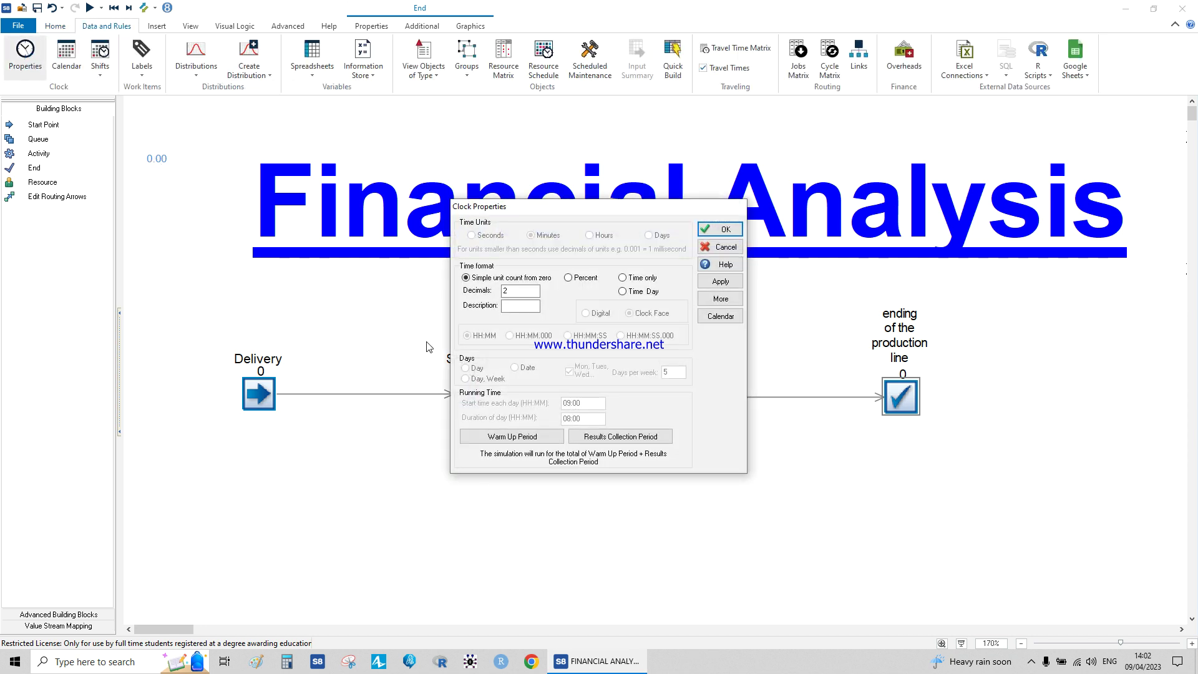
pyautogui.click(621, 437)
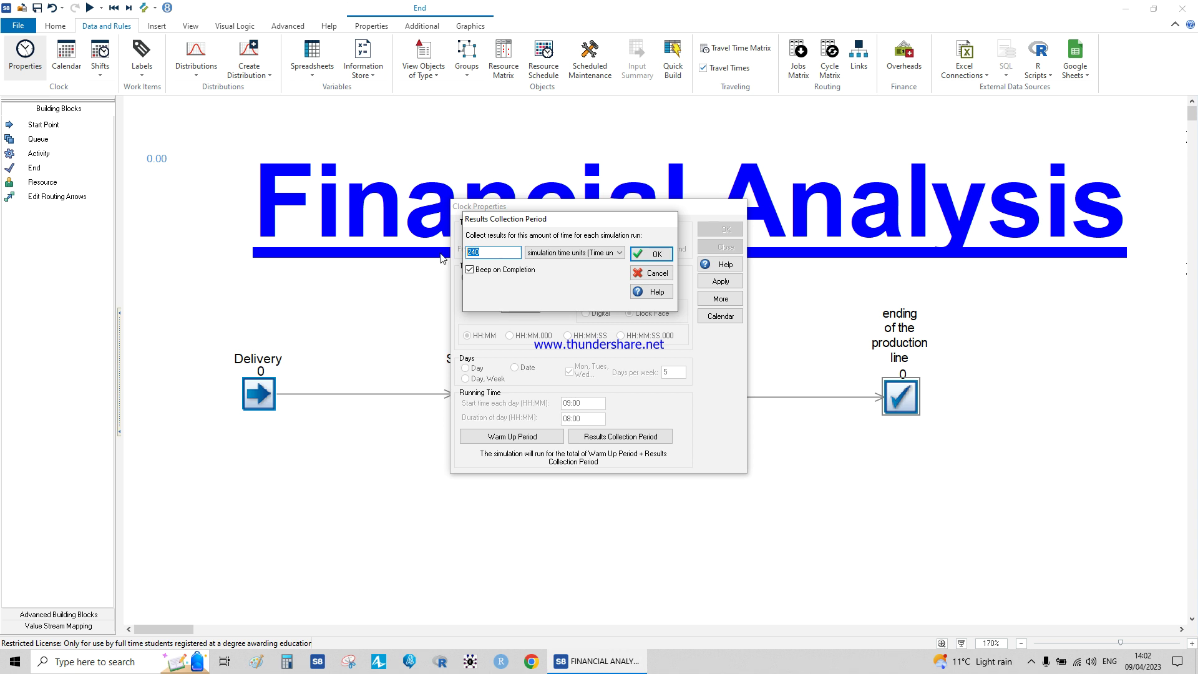
pyautogui.write('1000')
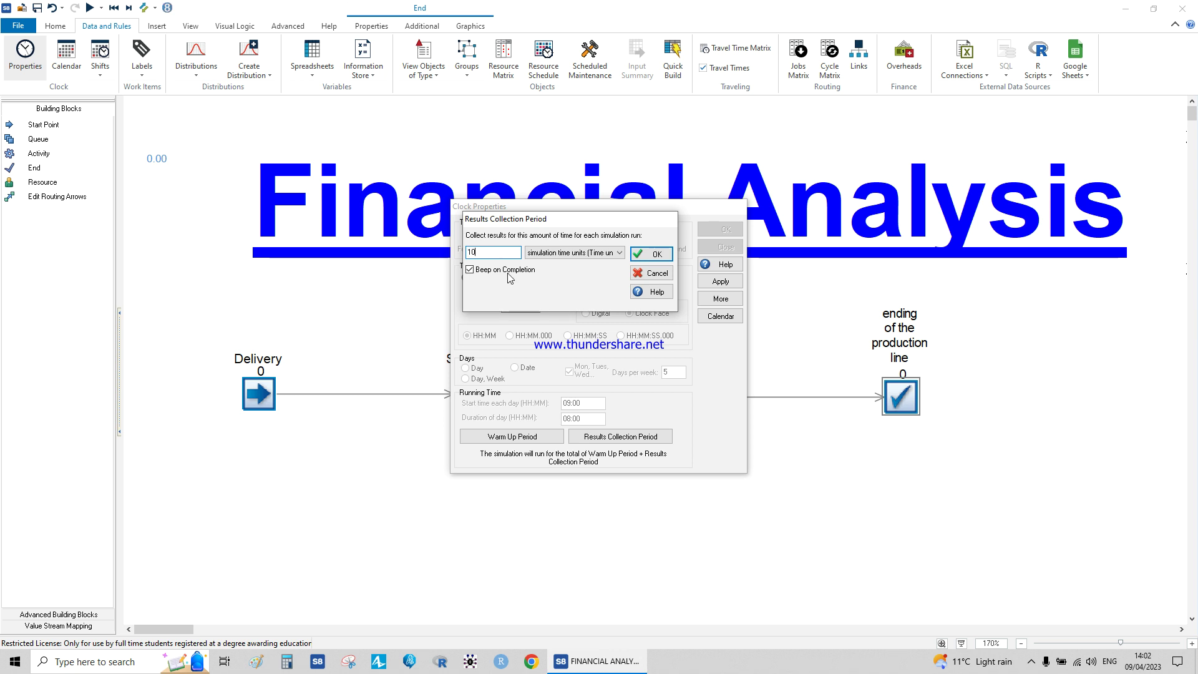
pyautogui.click(658, 255)
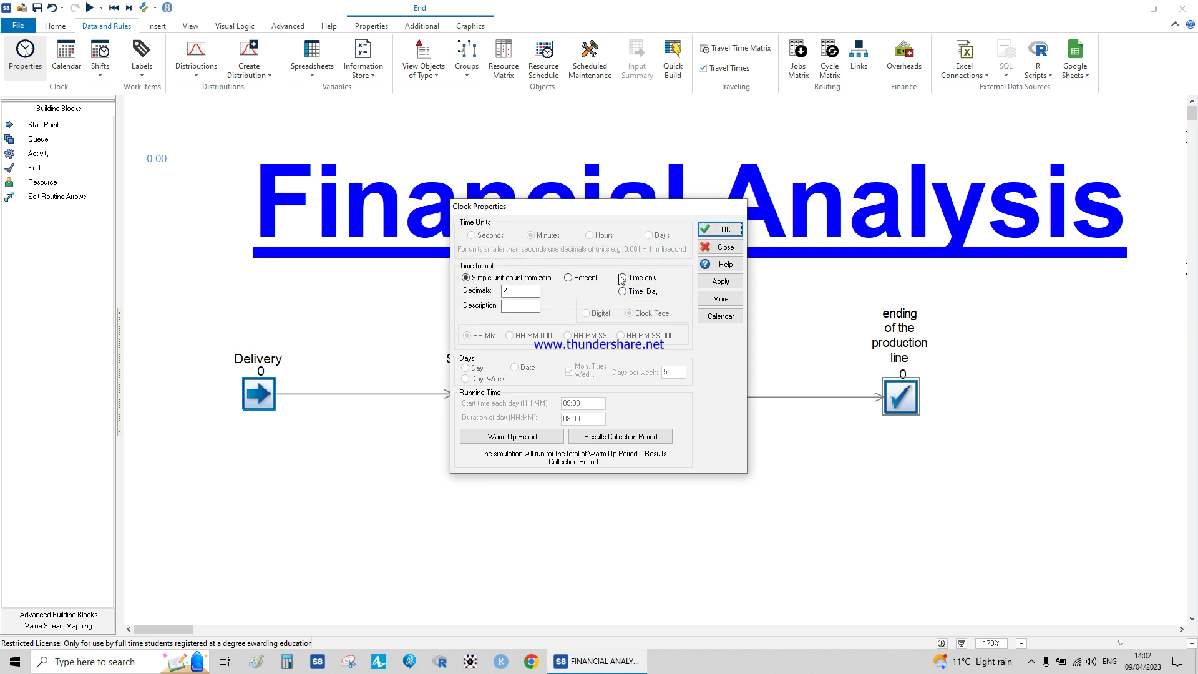
pyautogui.click(724, 231)
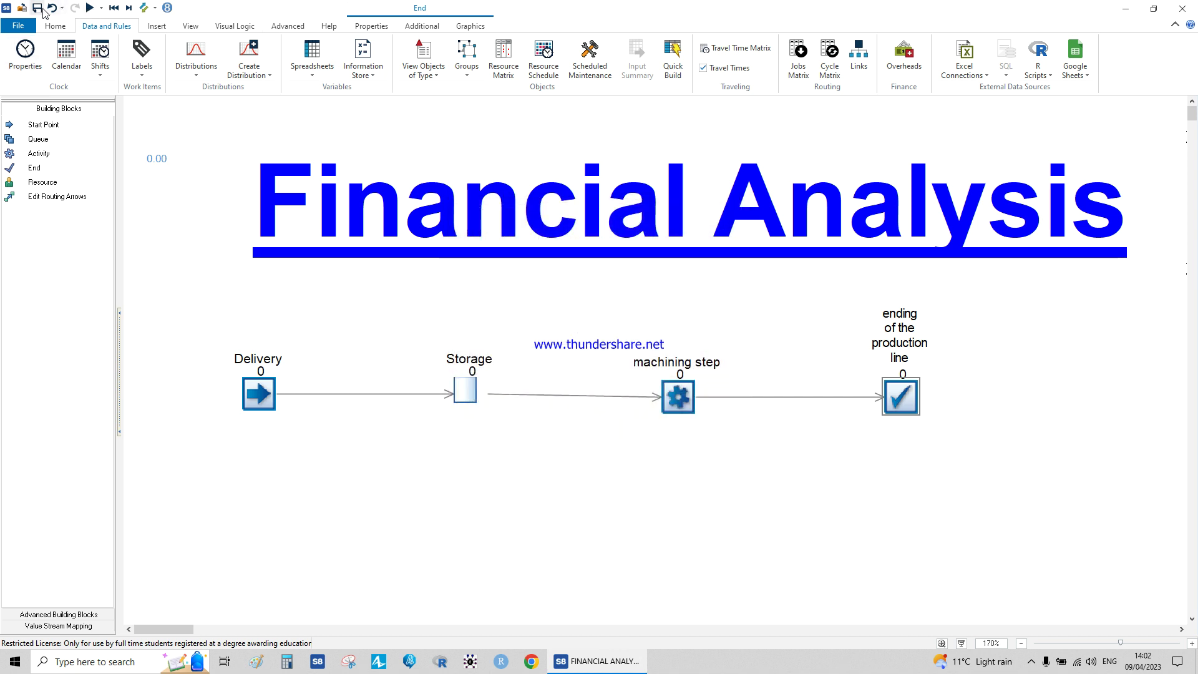
# Run the 1000-unit simulation and view KPIs: revenue 176.00, costs 1156.55, profit -980.55.
pyautogui.click(91, 9)
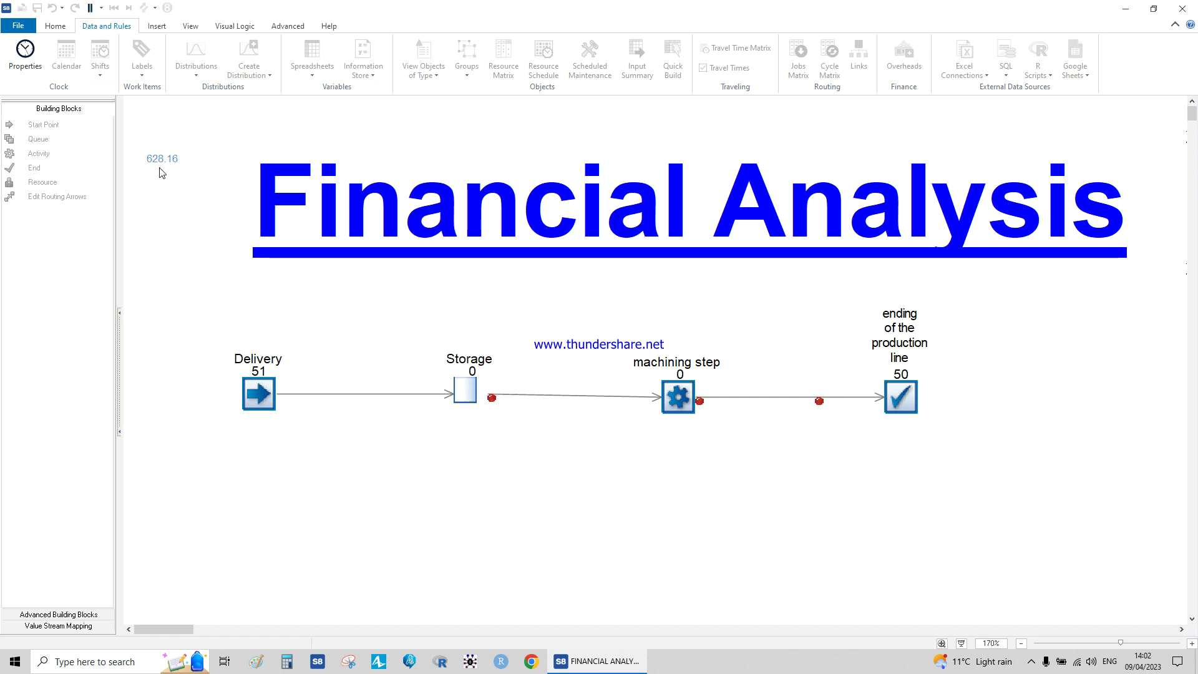
pyautogui.click(66, 30)
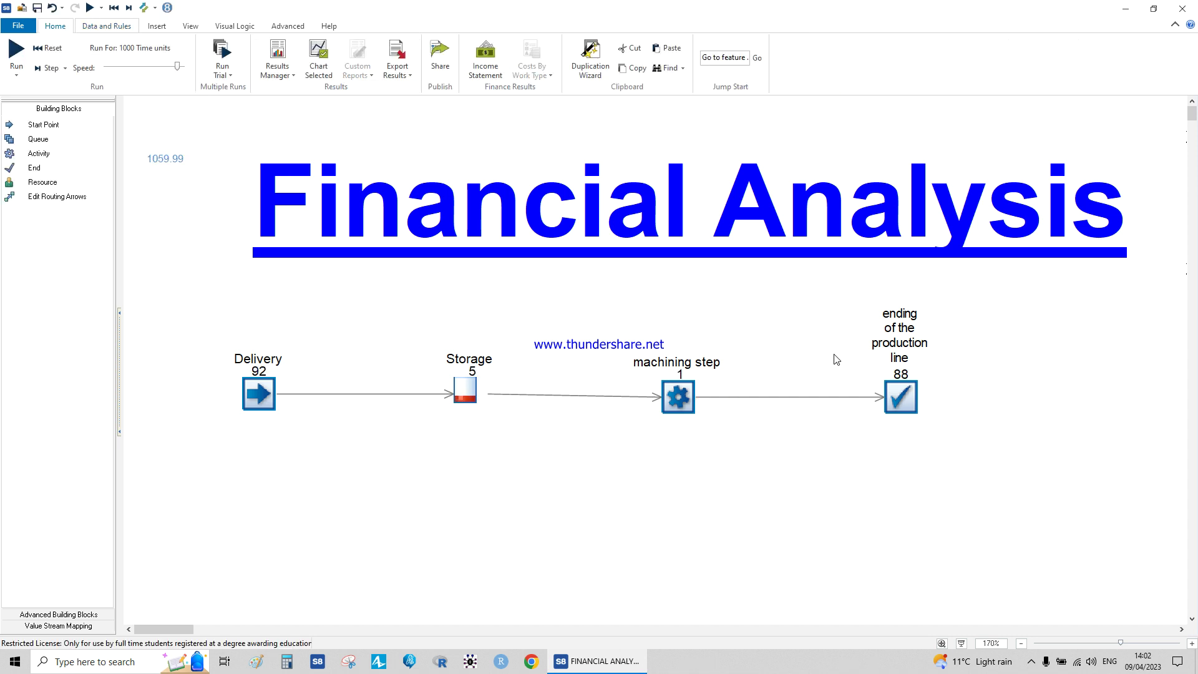
pyautogui.click(278, 57)
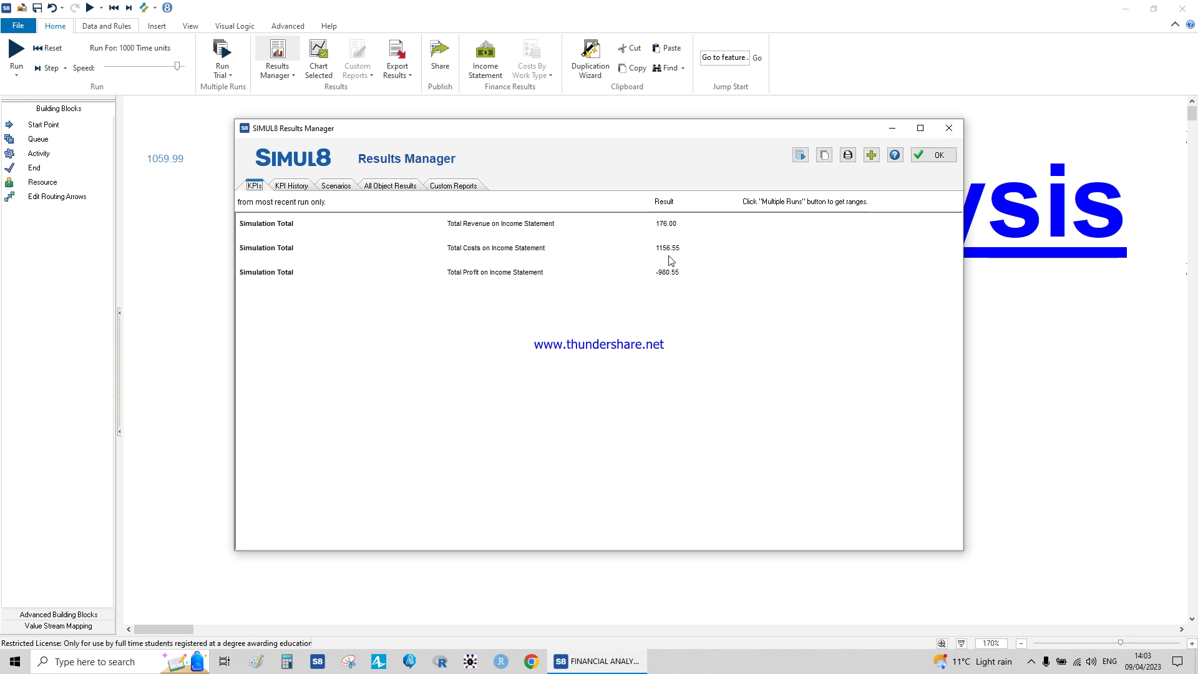
pyautogui.moveTo(713, 134); pyautogui.dragTo(607, 183)
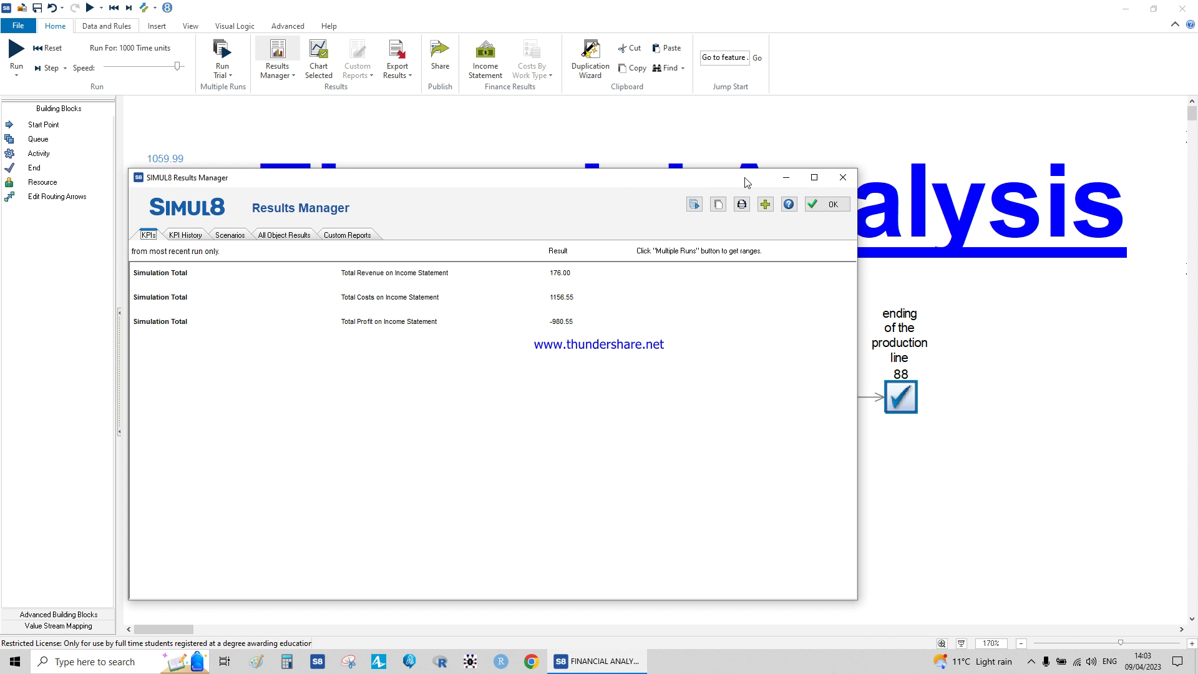
pyautogui.click(843, 177)
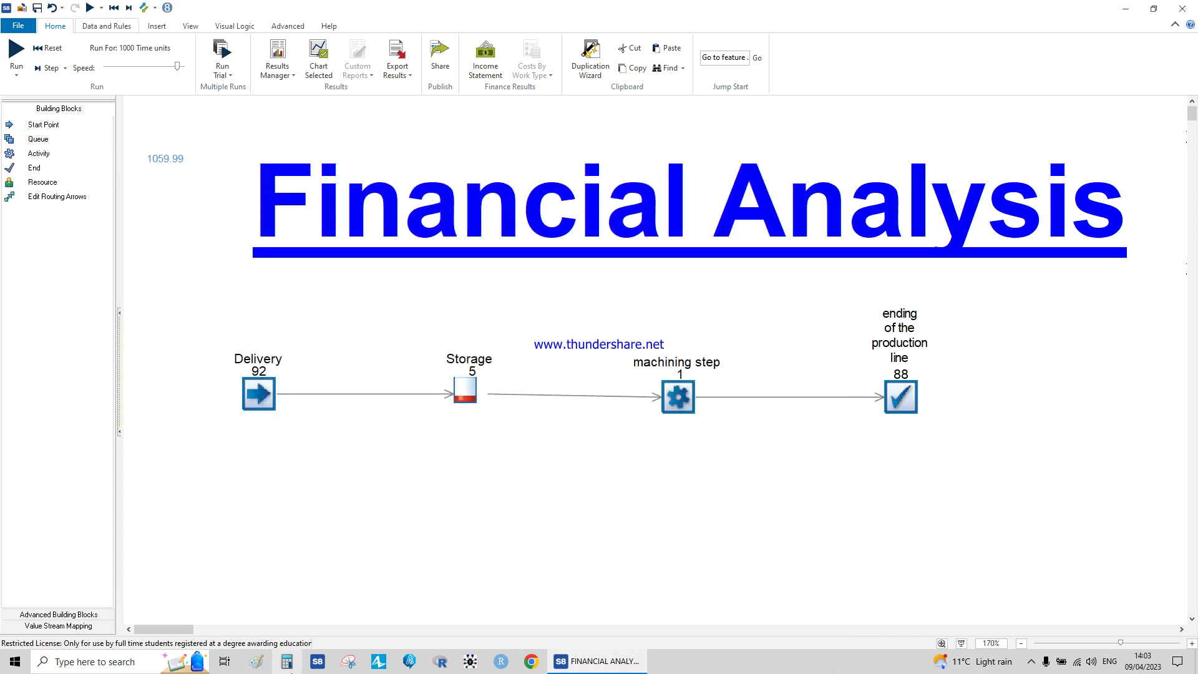
pyautogui.click(288, 663)
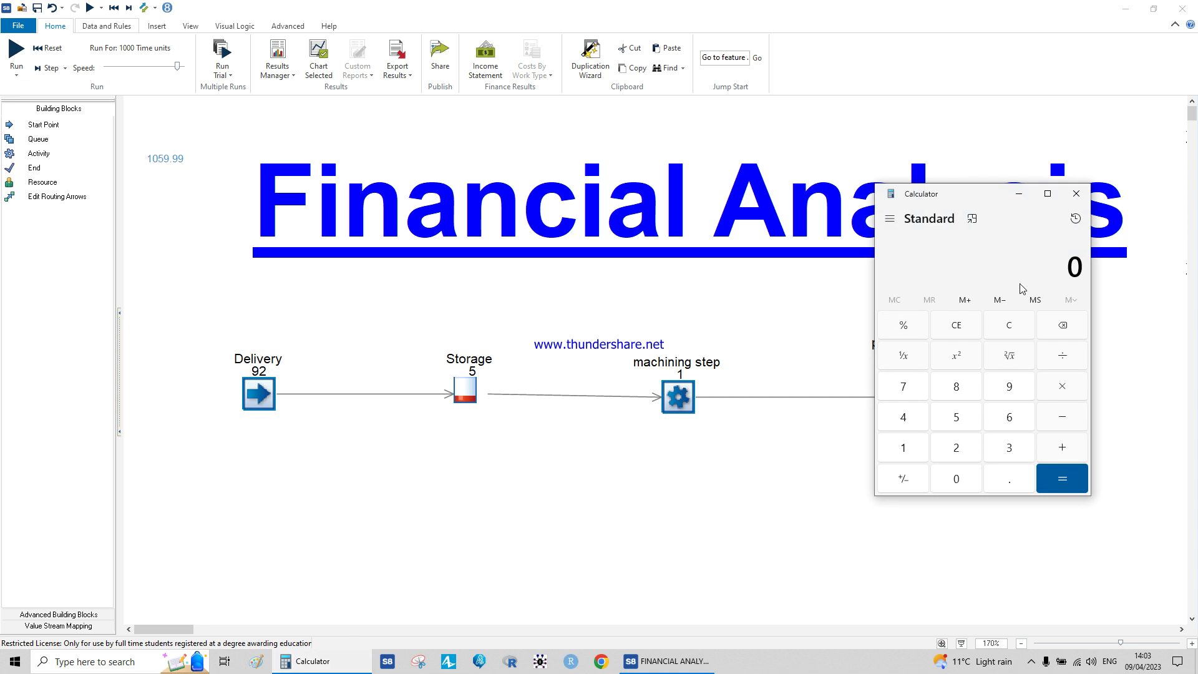
pyautogui.click(1077, 196)
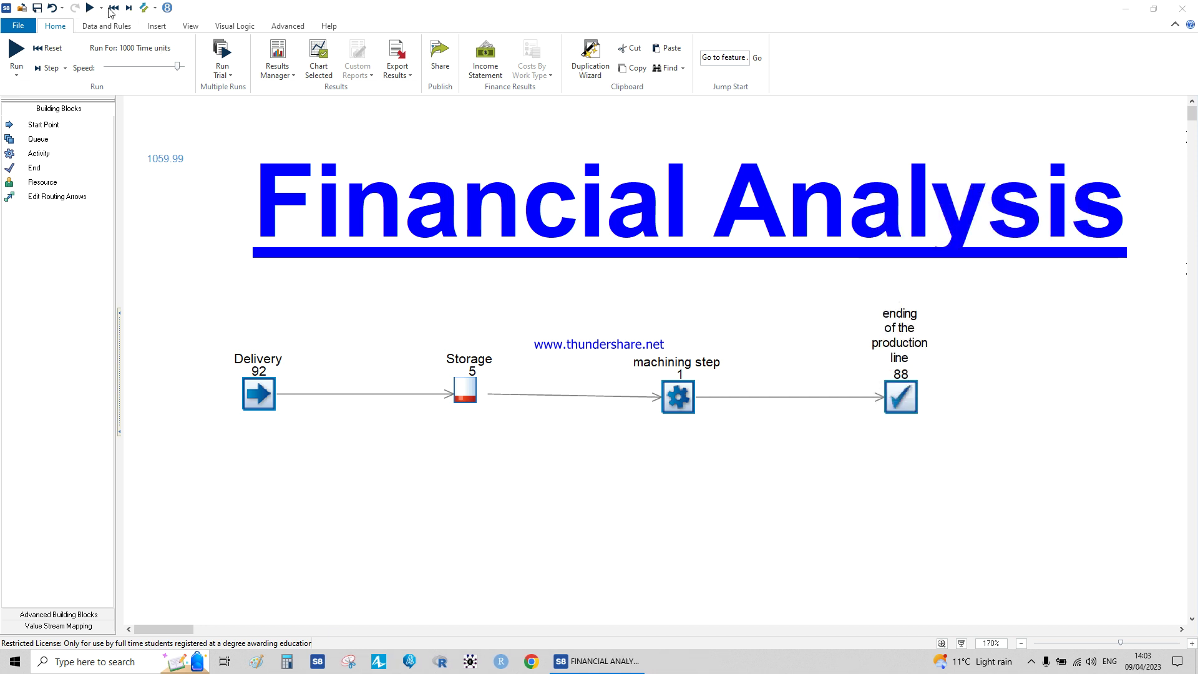
pyautogui.click(117, 10)
pyautogui.click(106, 25)
# Set the results collection period to 250 days and run the simulation at maximum speed.
pyautogui.click(25, 56)
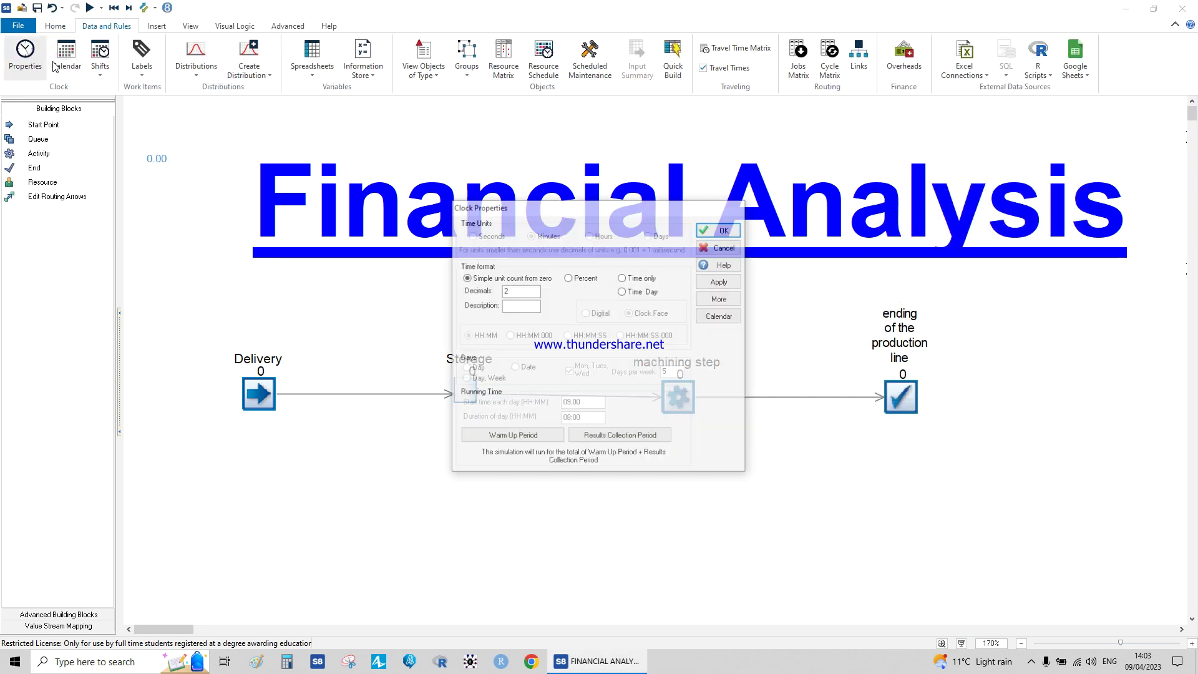
pyautogui.click(610, 435)
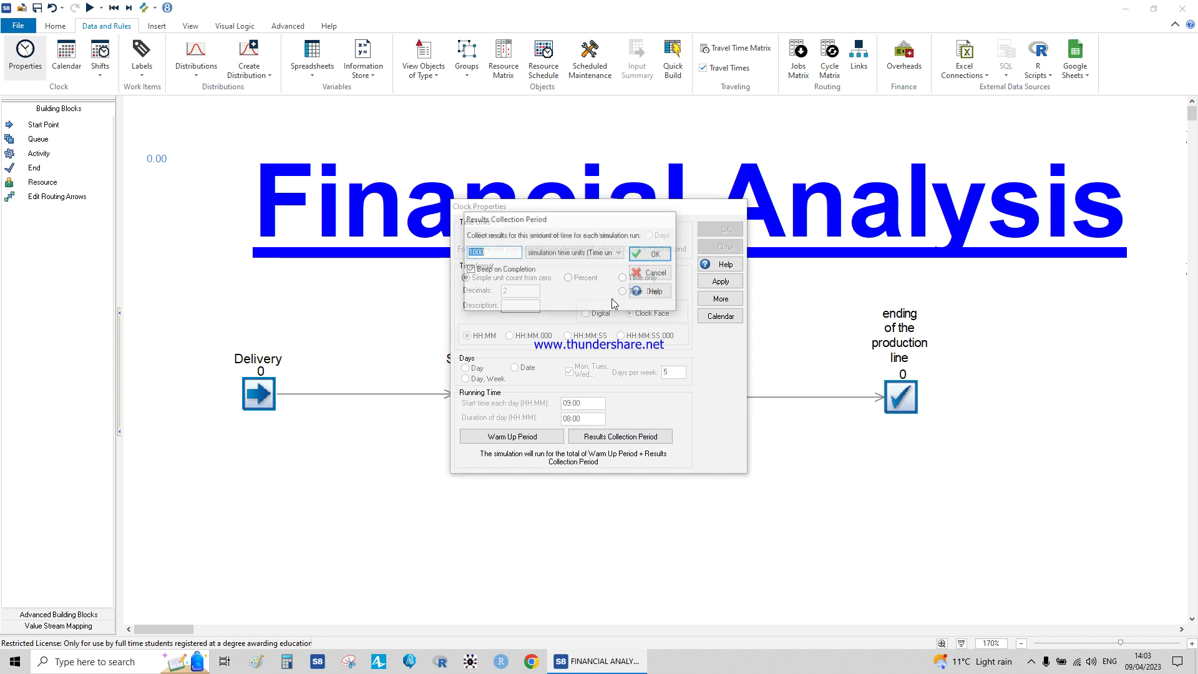
pyautogui.click(604, 253)
pyautogui.click(567, 267)
pyautogui.moveTo(512, 253); pyautogui.dragTo(427, 253)
pyautogui.write('250')
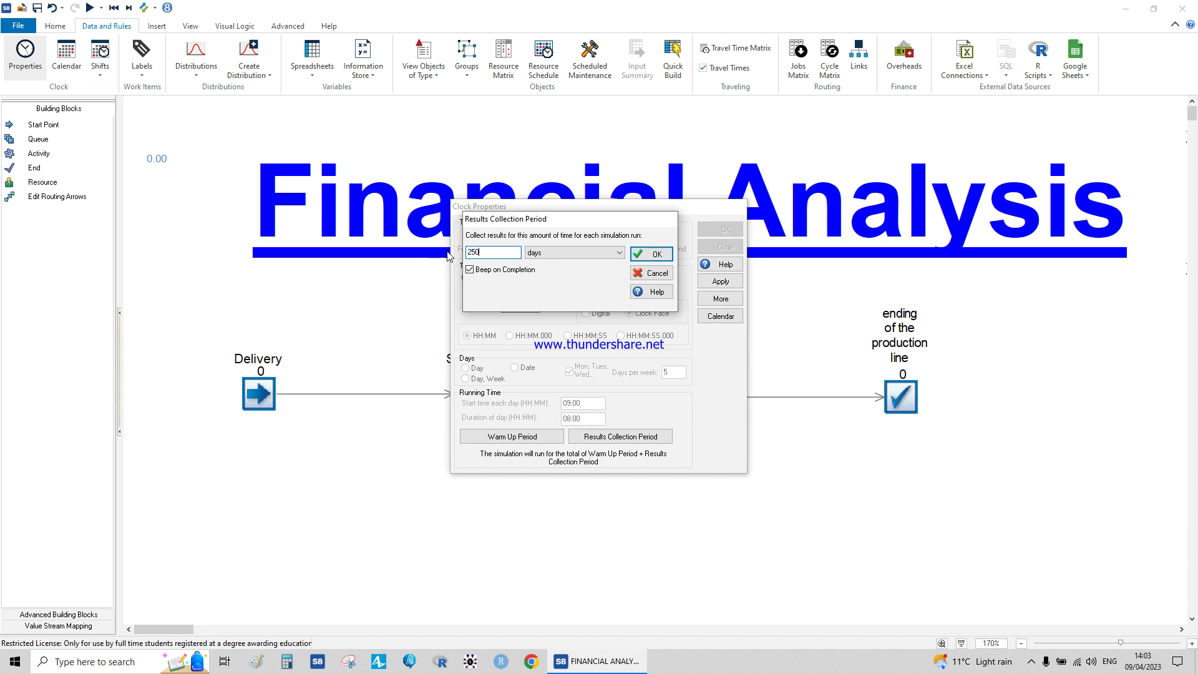
pyautogui.click(657, 253)
pyautogui.press('Return')
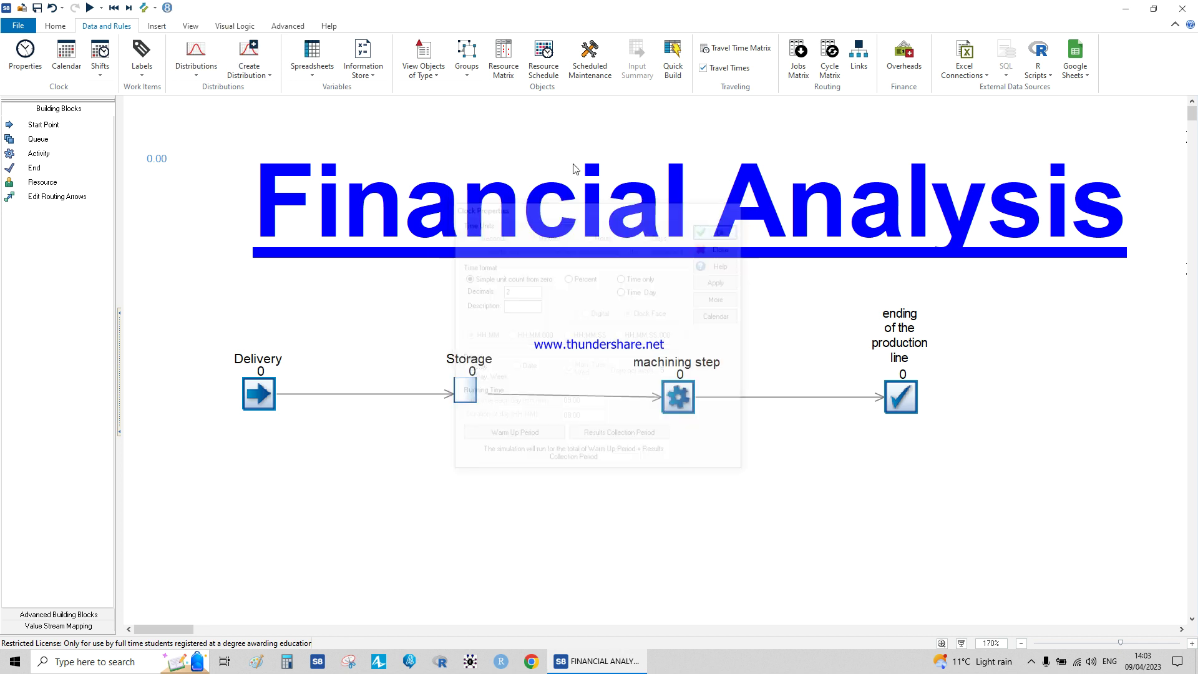
pyautogui.click(92, 9)
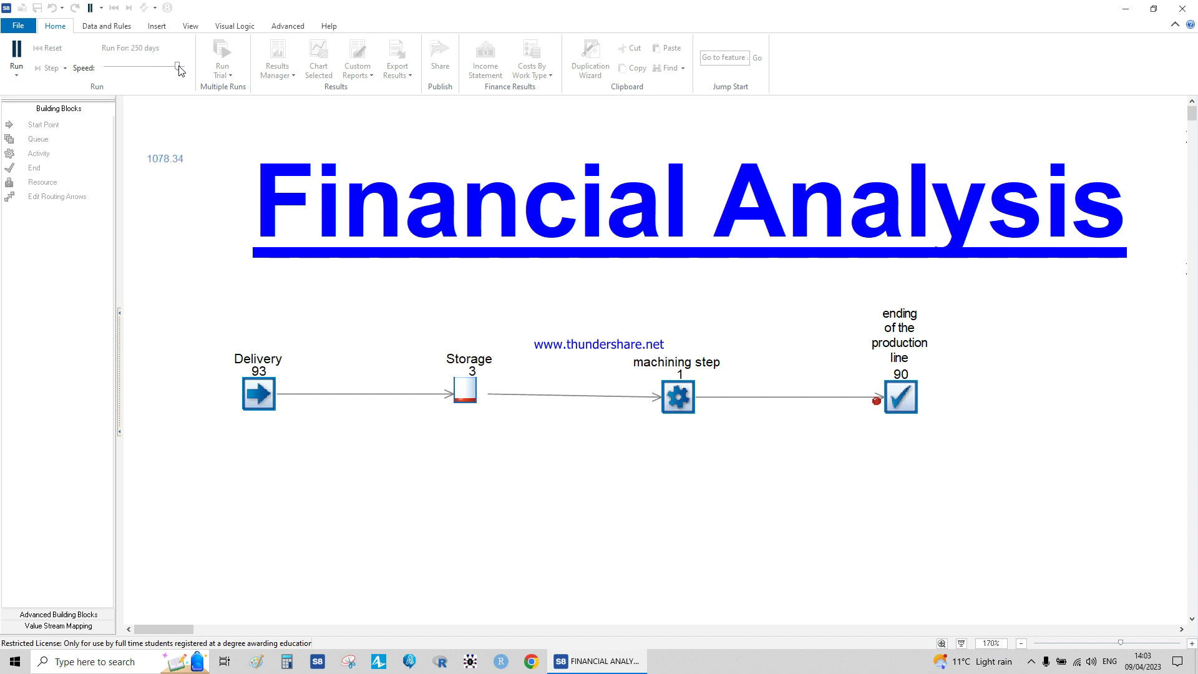
pyautogui.moveTo(177, 66); pyautogui.dragTo(183, 66)
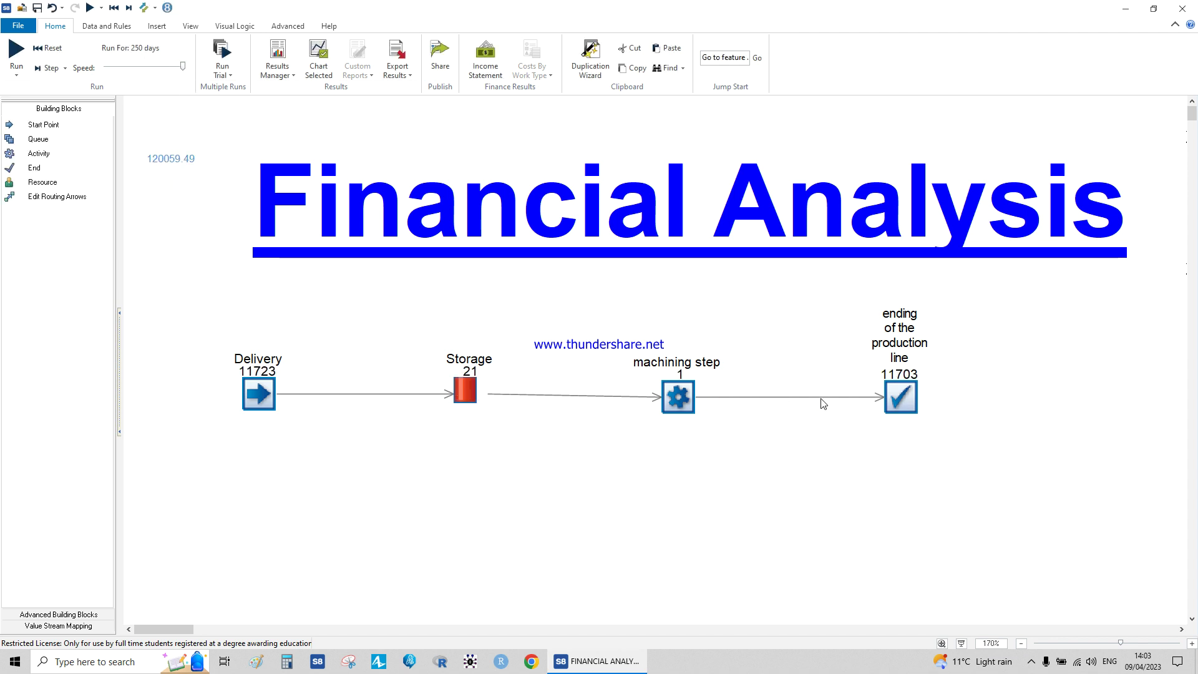
# Review the KPIs (revenue 23406.00, costs 42796.14, profit -19390.14), then reset to zero.
pyautogui.click(278, 54)
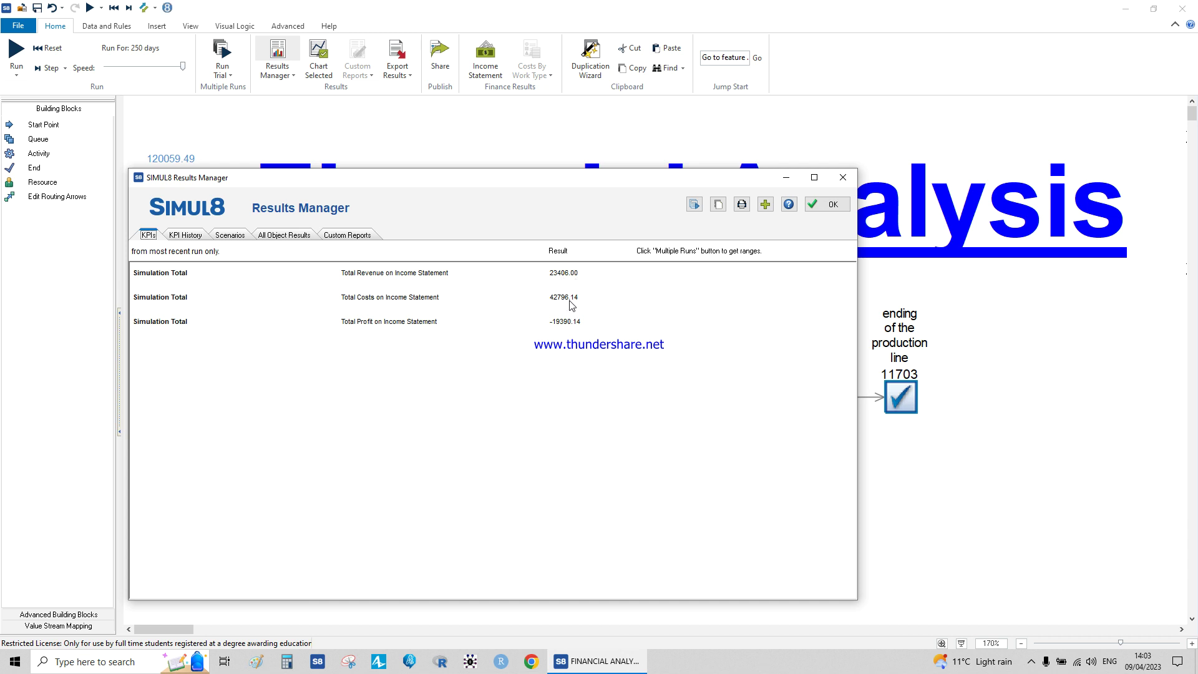
pyautogui.click(842, 178)
pyautogui.click(114, 7)
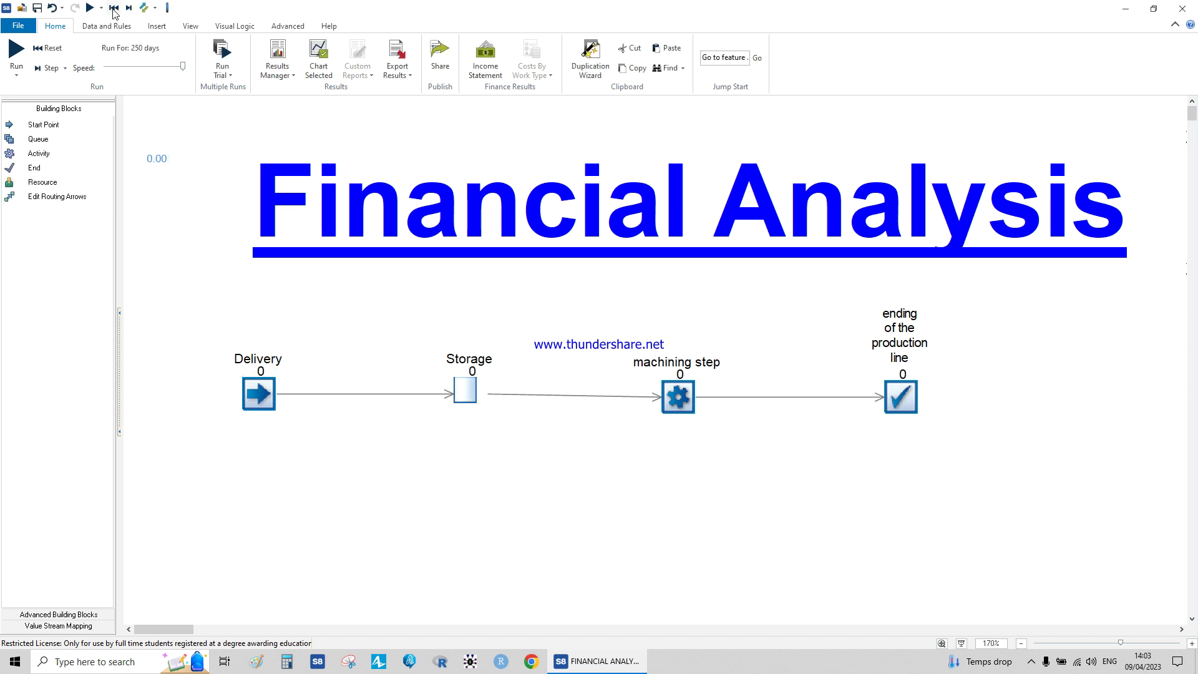
pyautogui.doubleClick(470, 390)
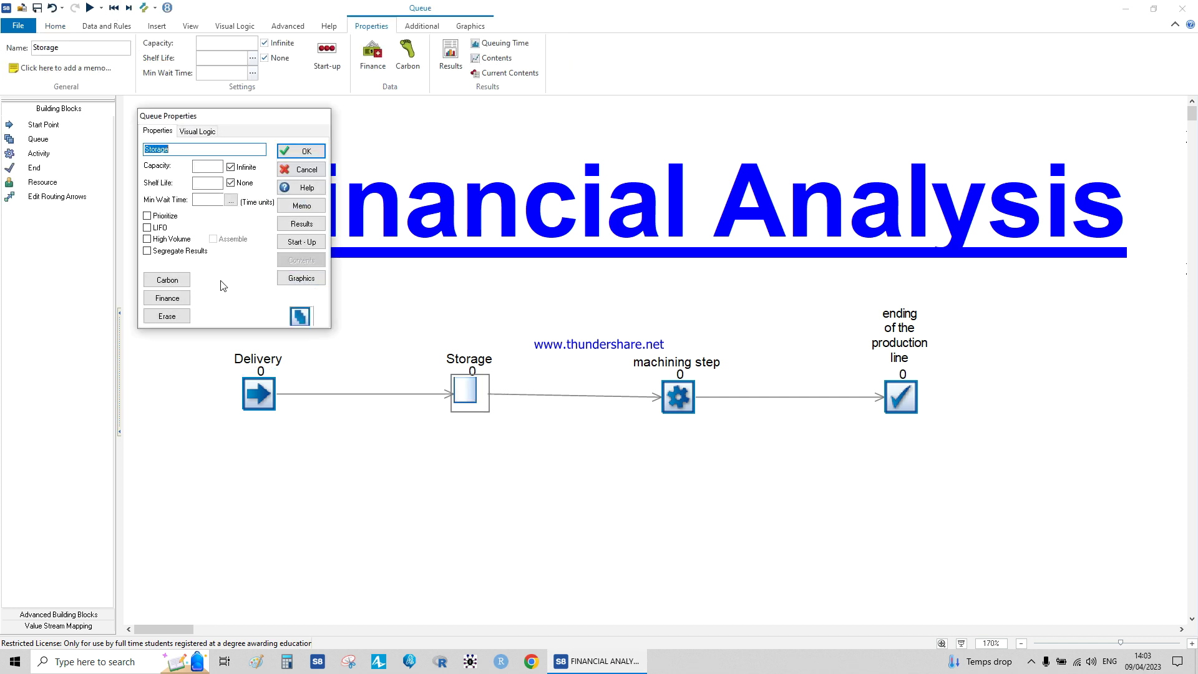
pyautogui.click(168, 298)
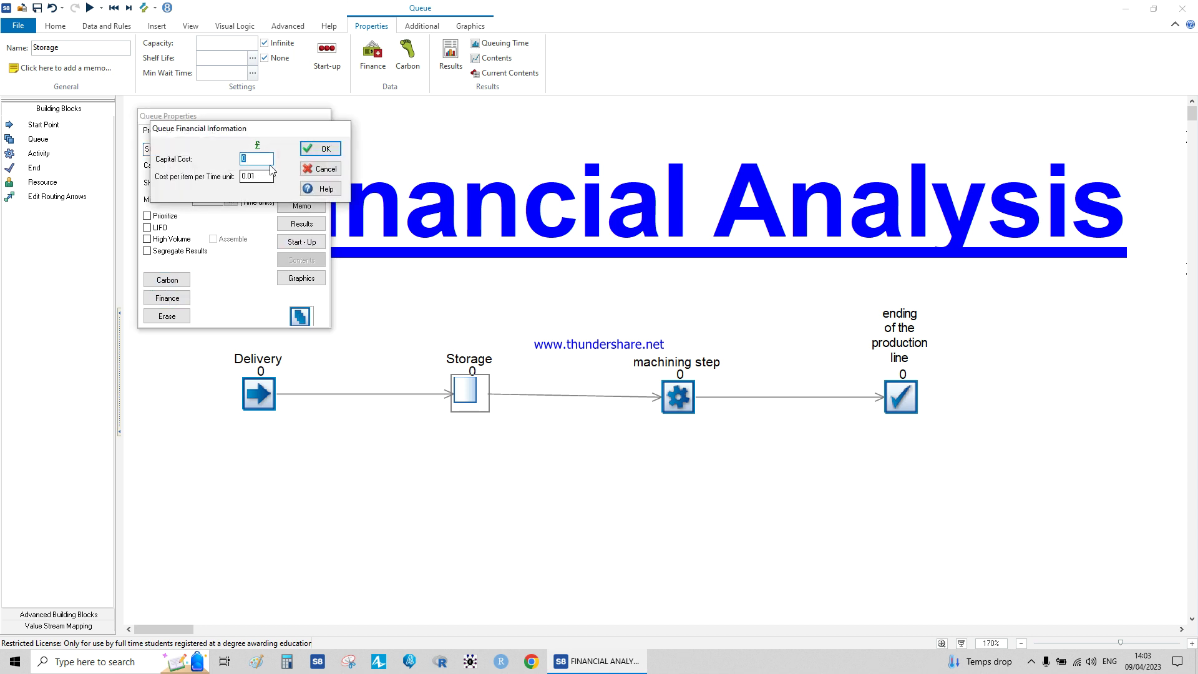
pyautogui.click(320, 148)
pyautogui.click(315, 152)
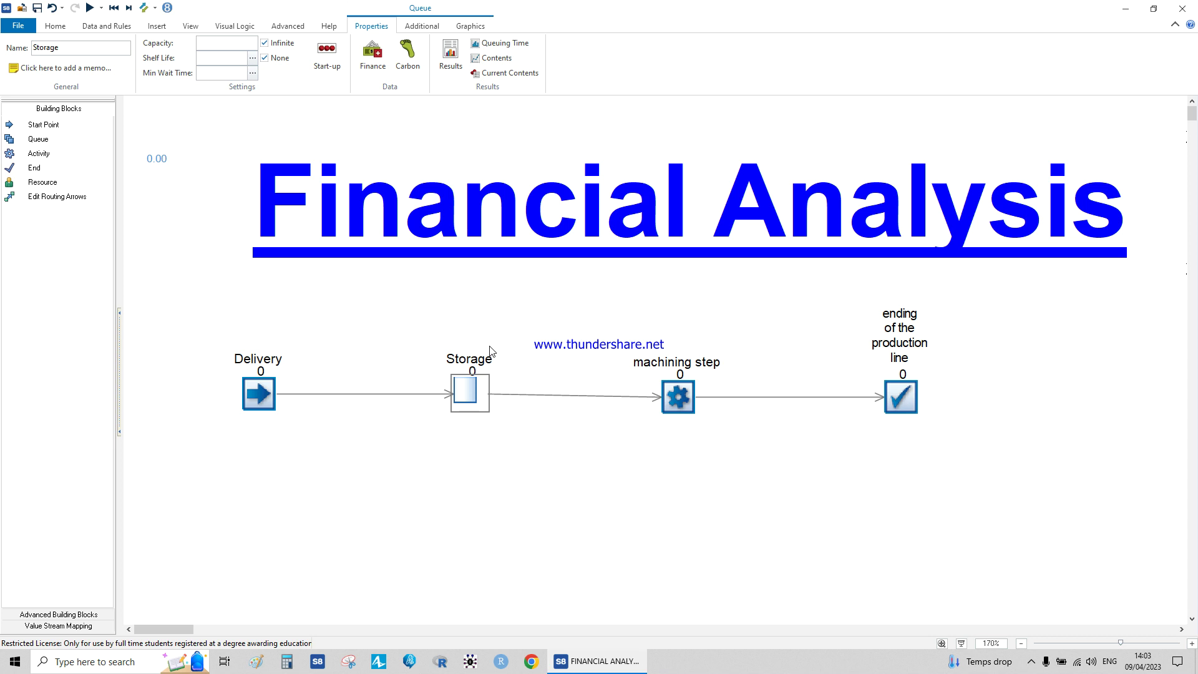
pyautogui.doubleClick(473, 397)
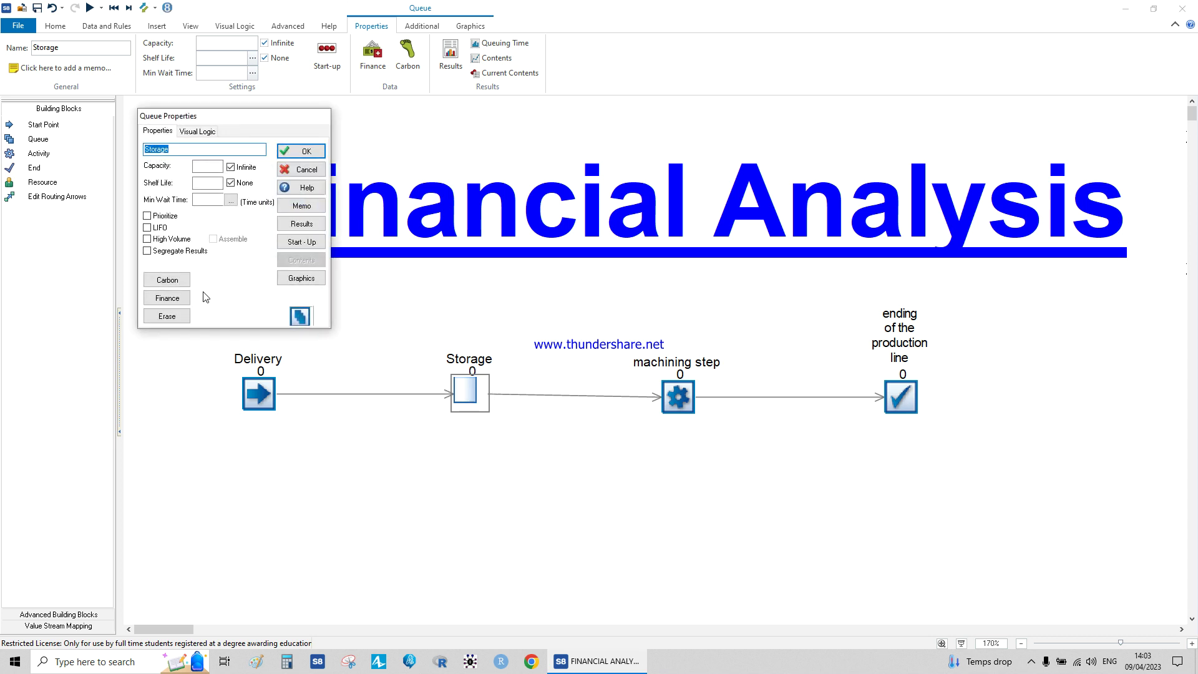
pyautogui.click(166, 299)
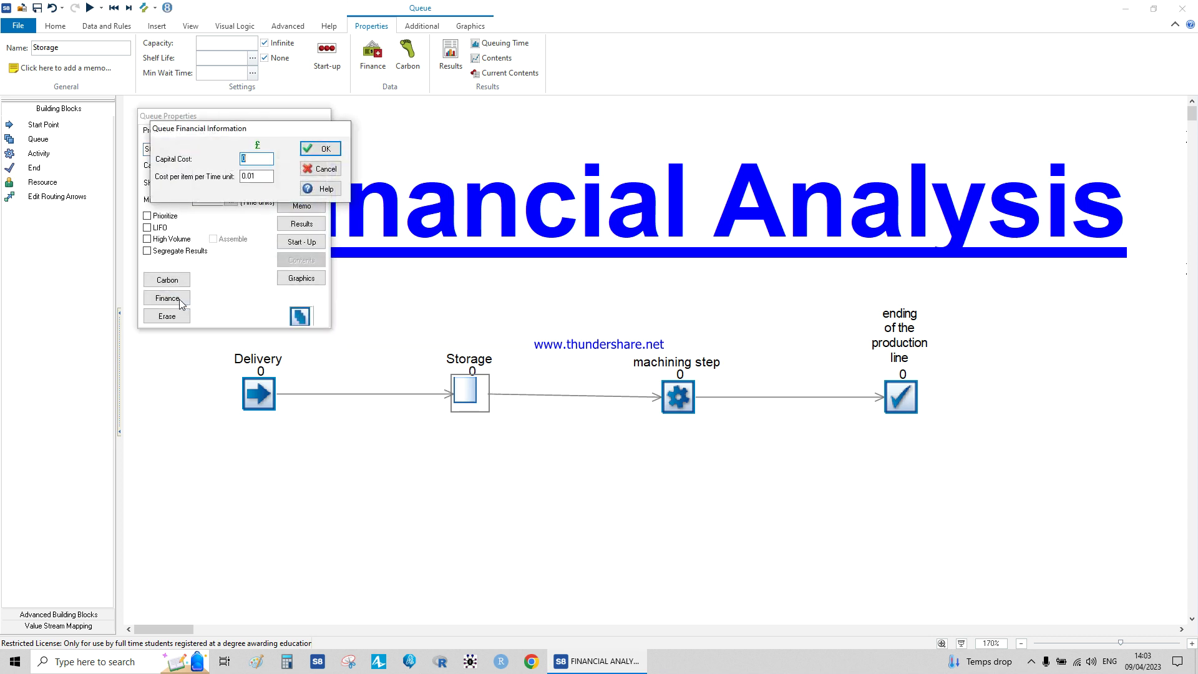
pyautogui.click(251, 176)
pyautogui.click(342, 149)
pyautogui.click(316, 151)
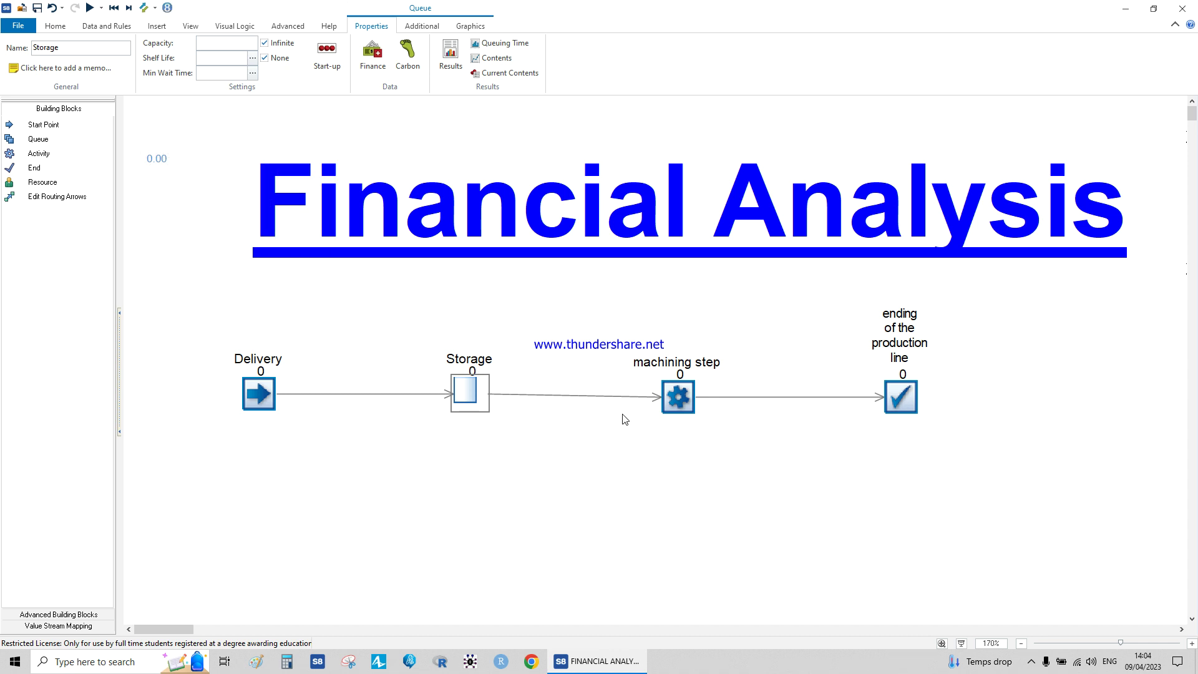
pyautogui.doubleClick(674, 398)
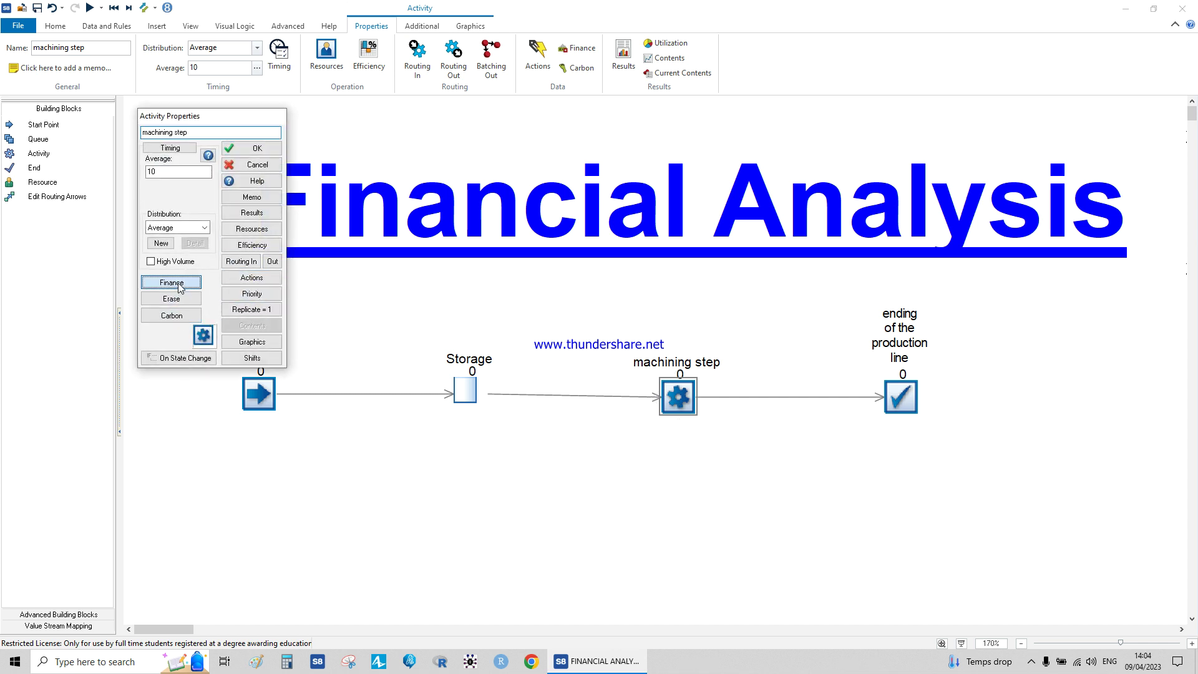
# Review and accept the machining step's finance costs.
pyautogui.click(172, 282)
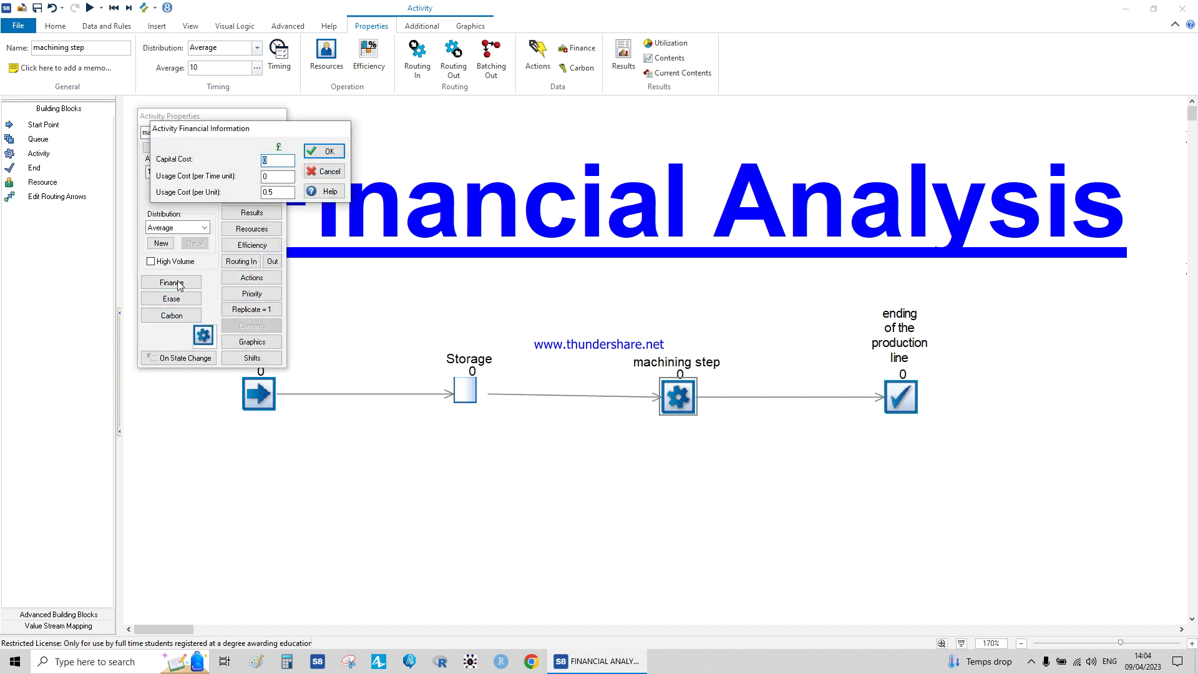
pyautogui.click(324, 151)
pyautogui.click(251, 150)
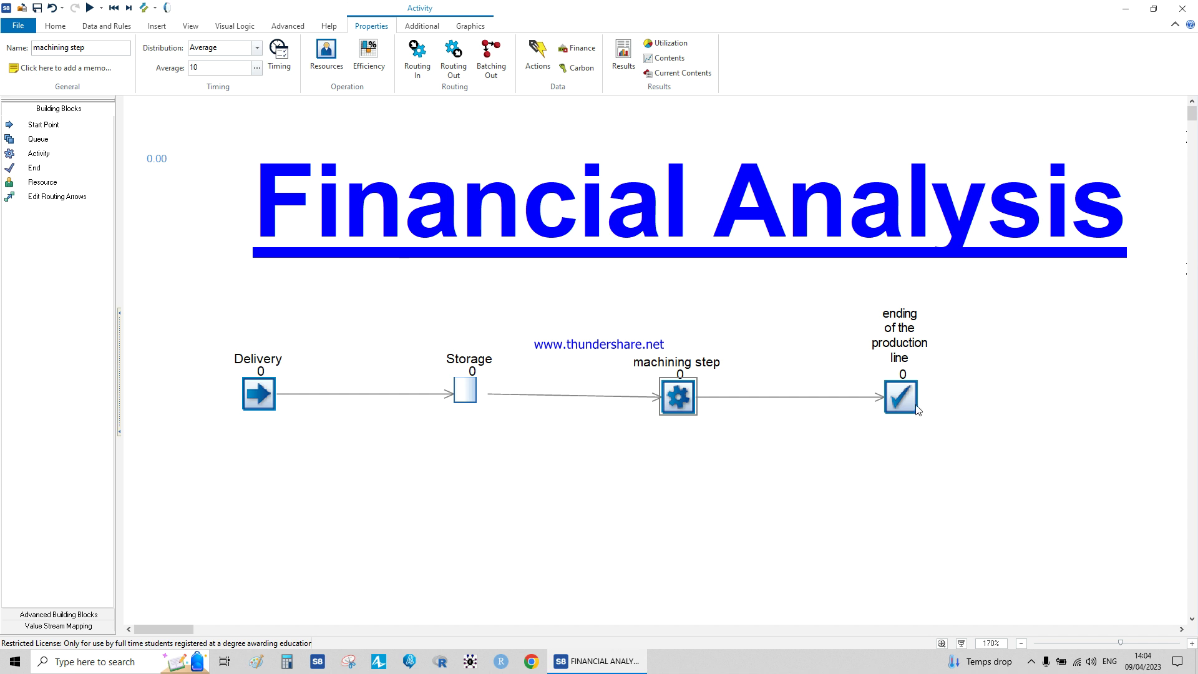
# Set the End block's revenue to 5 per unit.
pyautogui.doubleClick(900, 398)
pyautogui.click(166, 223)
pyautogui.doubleClick(237, 177)
pyautogui.write('5')
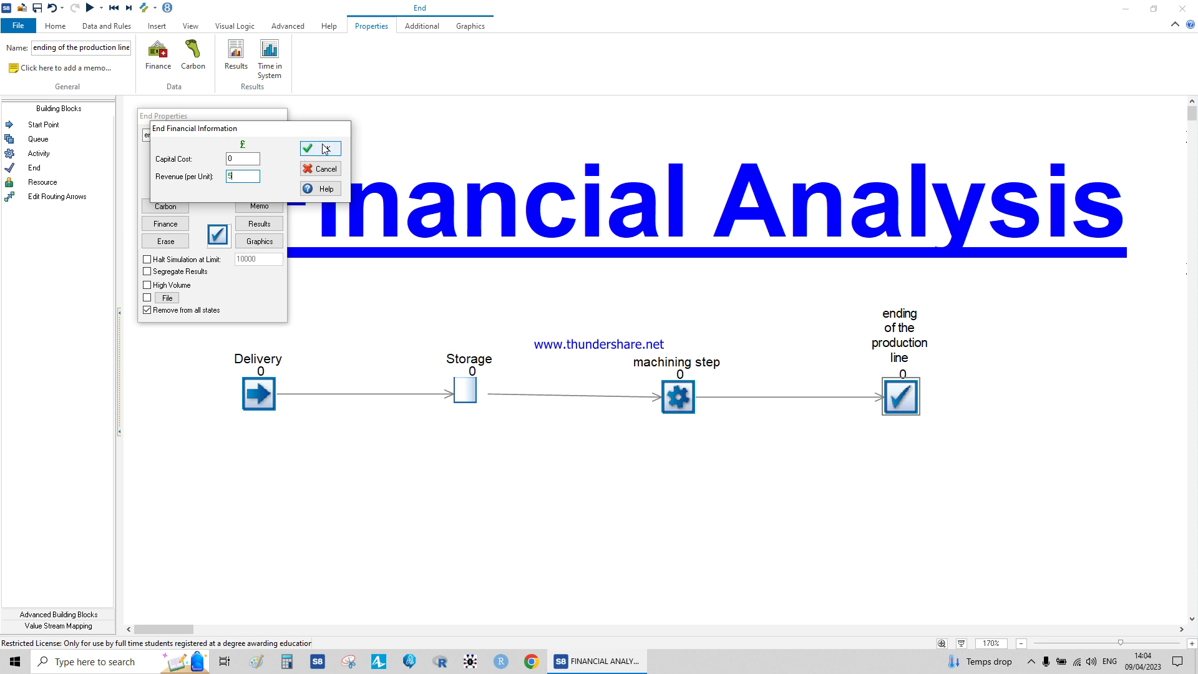
pyautogui.click(324, 148)
pyautogui.click(261, 154)
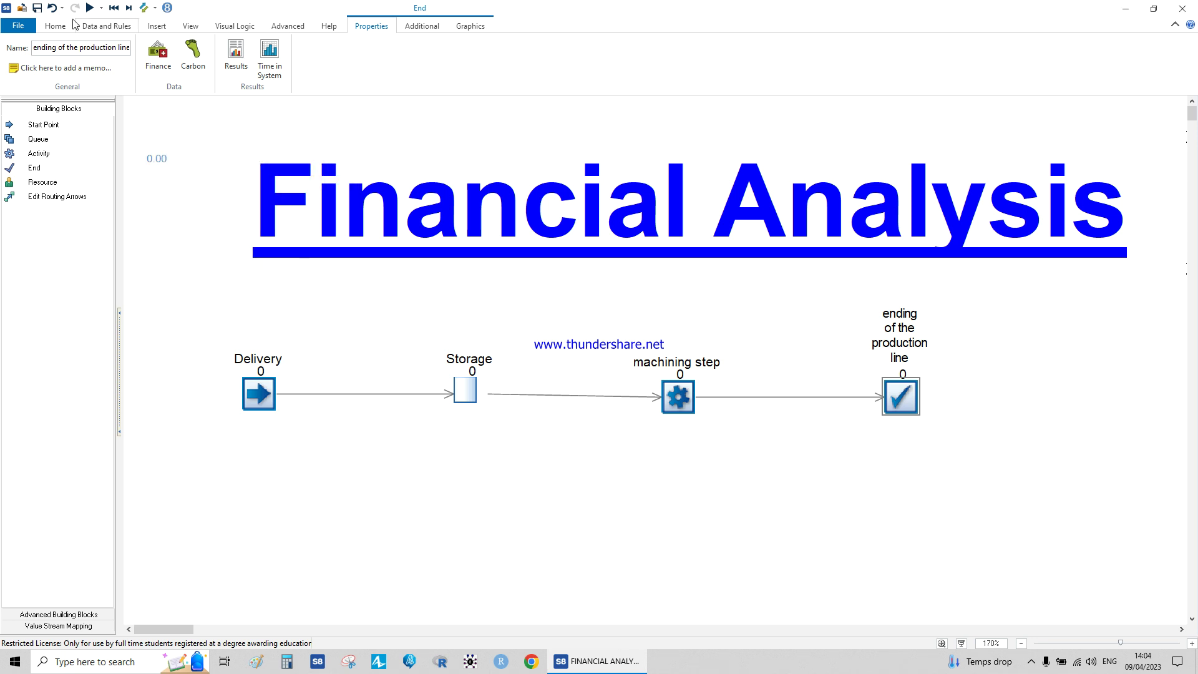
# Edit the model's fixed overhead costs, entering 50.
pyautogui.click(90, 28)
pyautogui.click(903, 56)
pyautogui.click(107, 141)
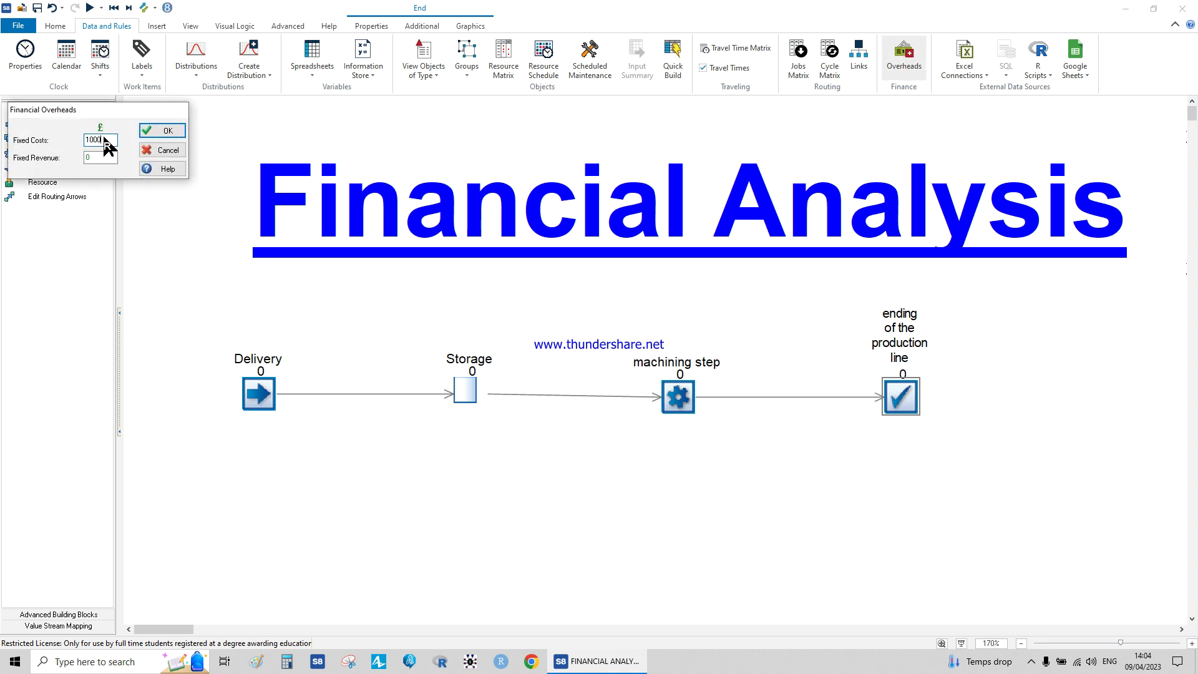
pyautogui.press('BackSpace')
pyautogui.press('BackSpace')
pyautogui.press('BackSpace')
pyautogui.write('50')
pyautogui.click(182, 133)
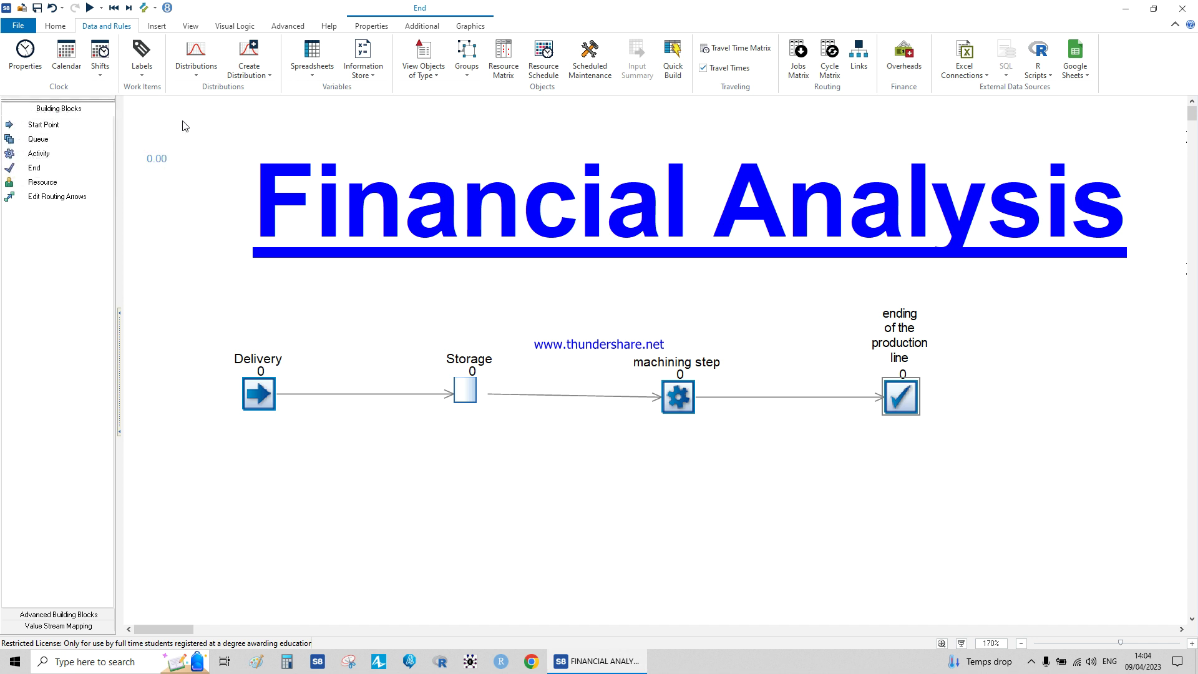
# Set the results collection period to 250 simulation time units.
pyautogui.click(25, 54)
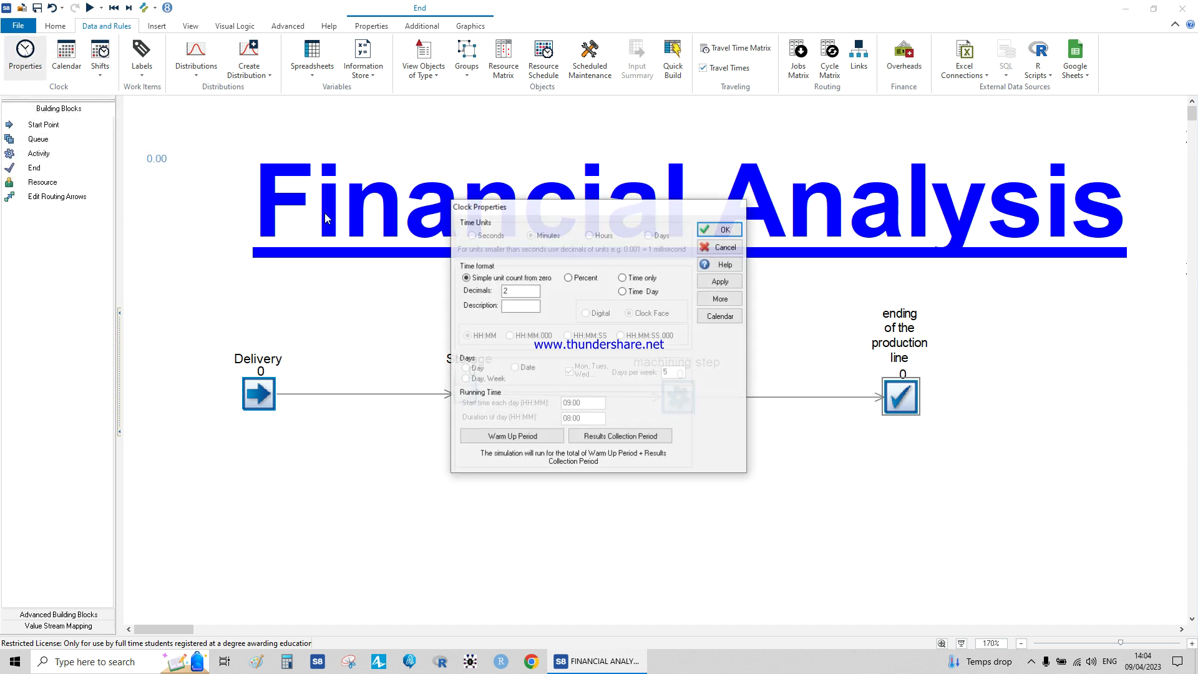
pyautogui.click(582, 436)
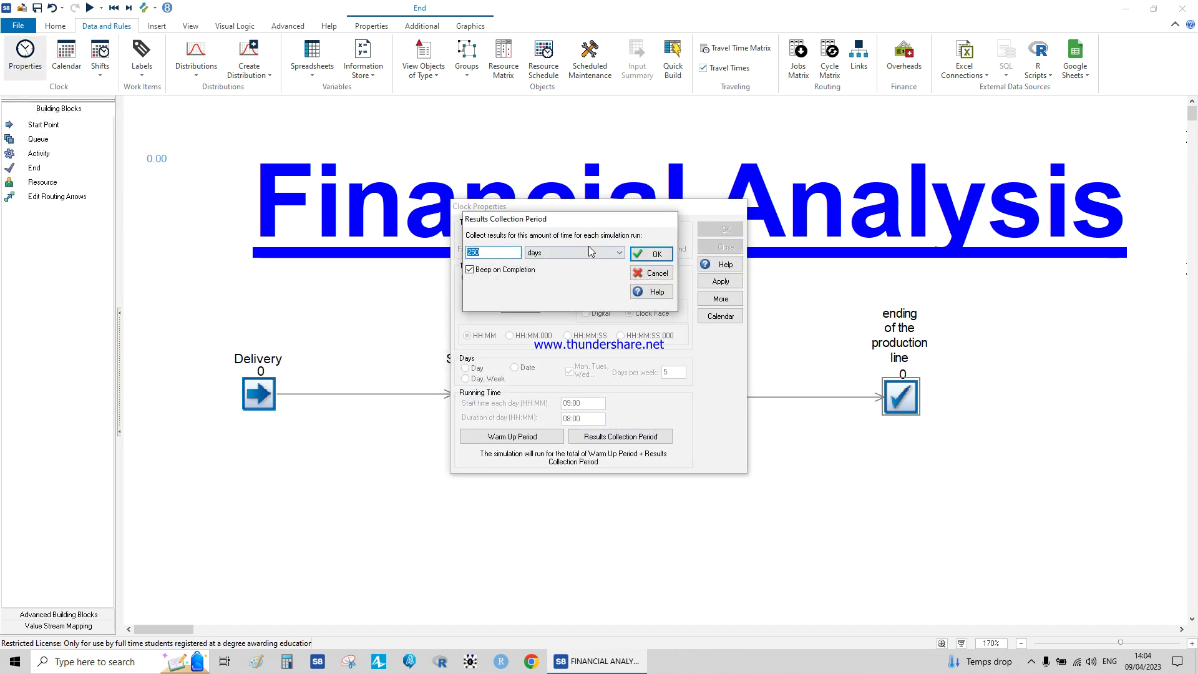
pyautogui.click(590, 252)
pyautogui.click(591, 270)
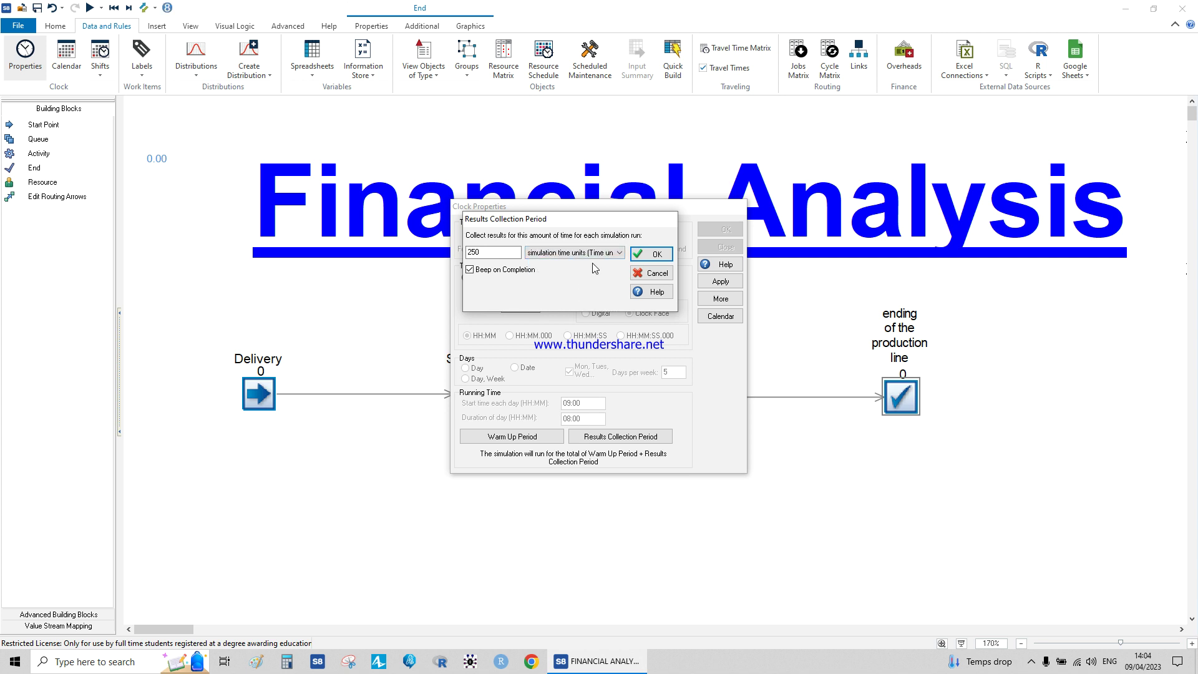
pyautogui.click(652, 254)
pyautogui.click(721, 229)
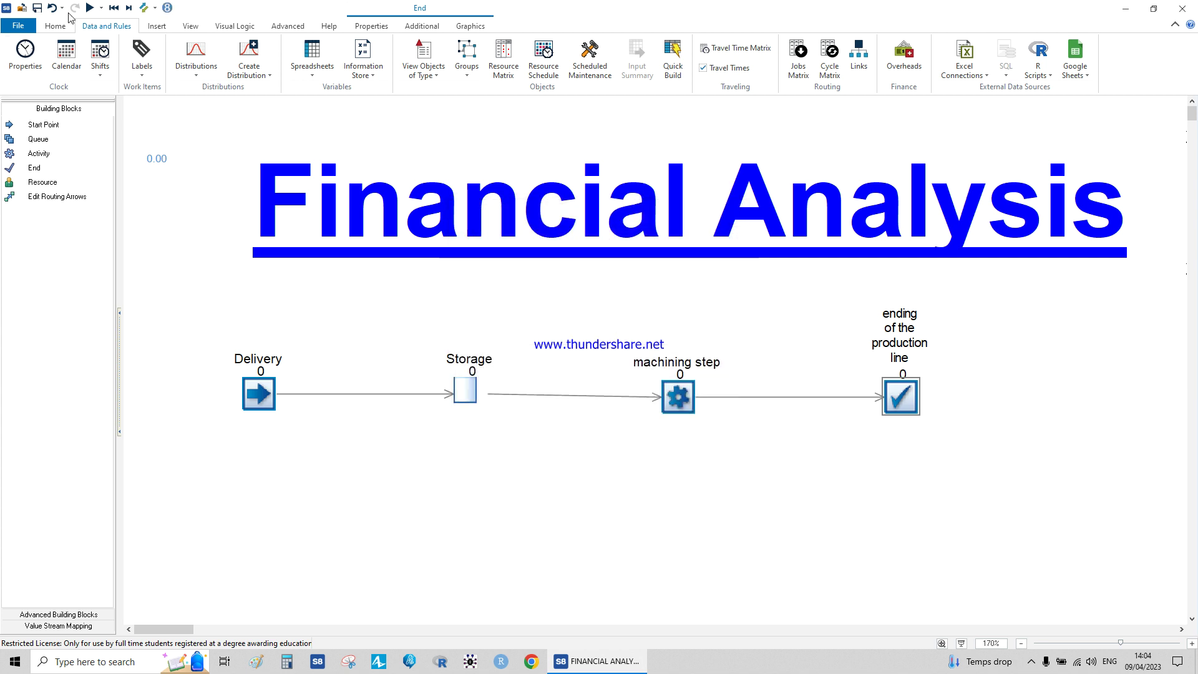
# Run the simulation, check revenue 105.00, costs 532.82, profit -427.82, then reset.
pyautogui.click(90, 8)
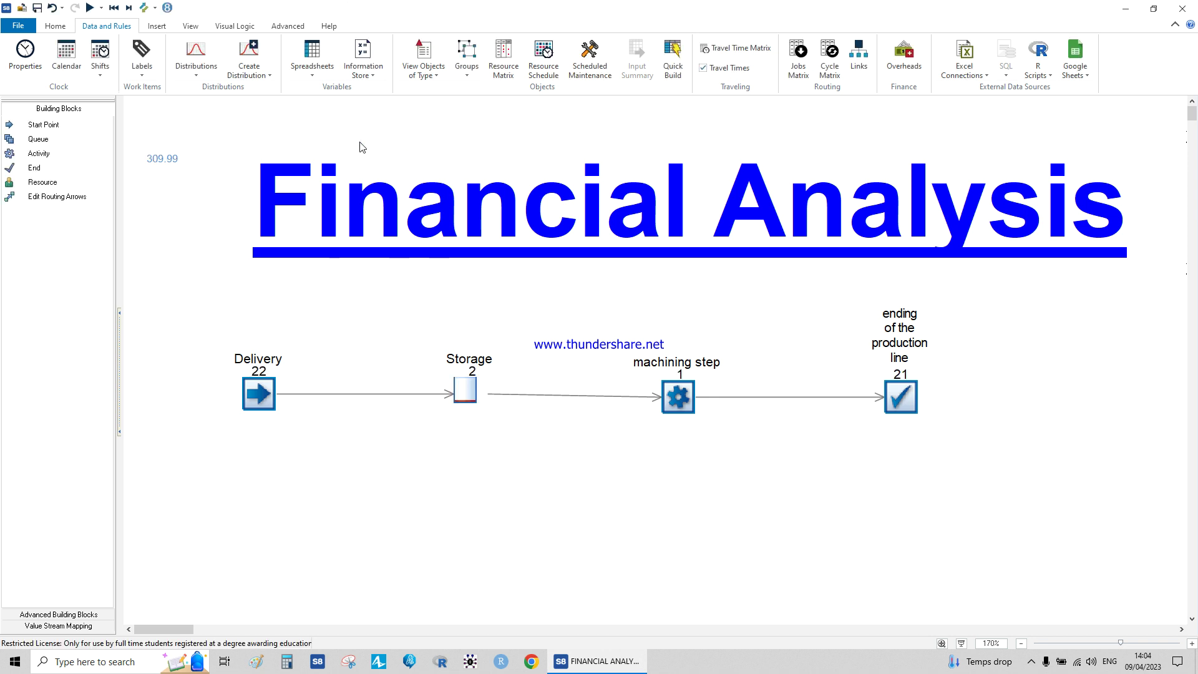
pyautogui.click(60, 28)
pyautogui.click(277, 56)
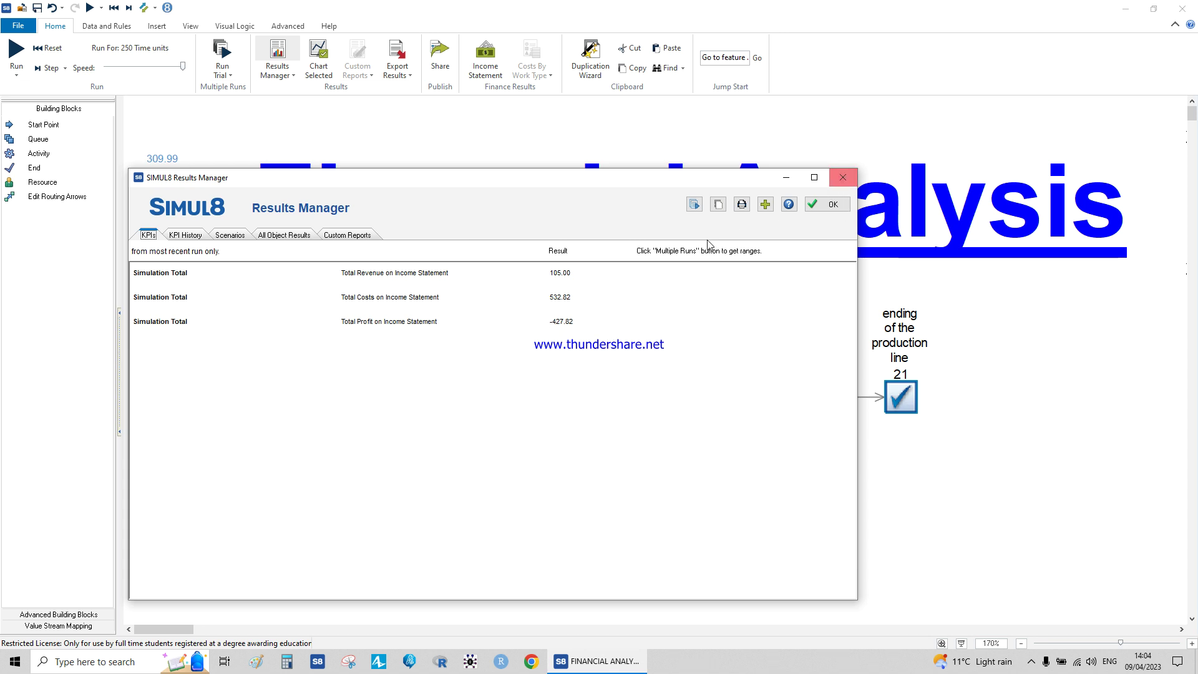
pyautogui.click(842, 177)
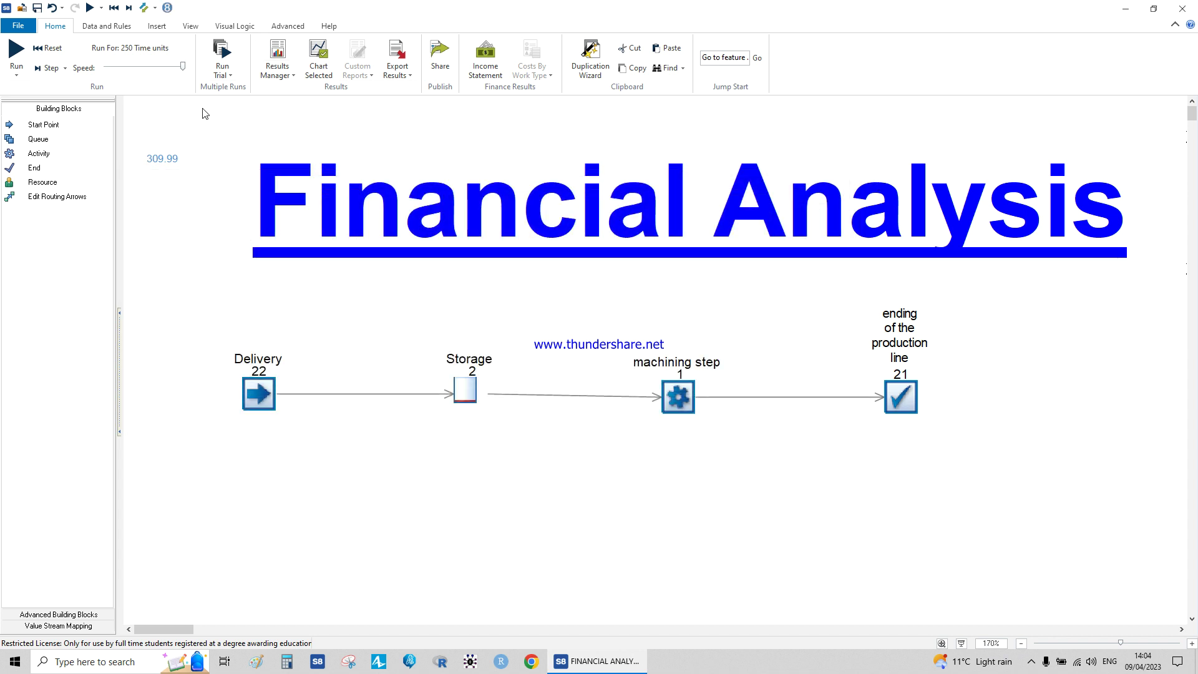
pyautogui.click(115, 8)
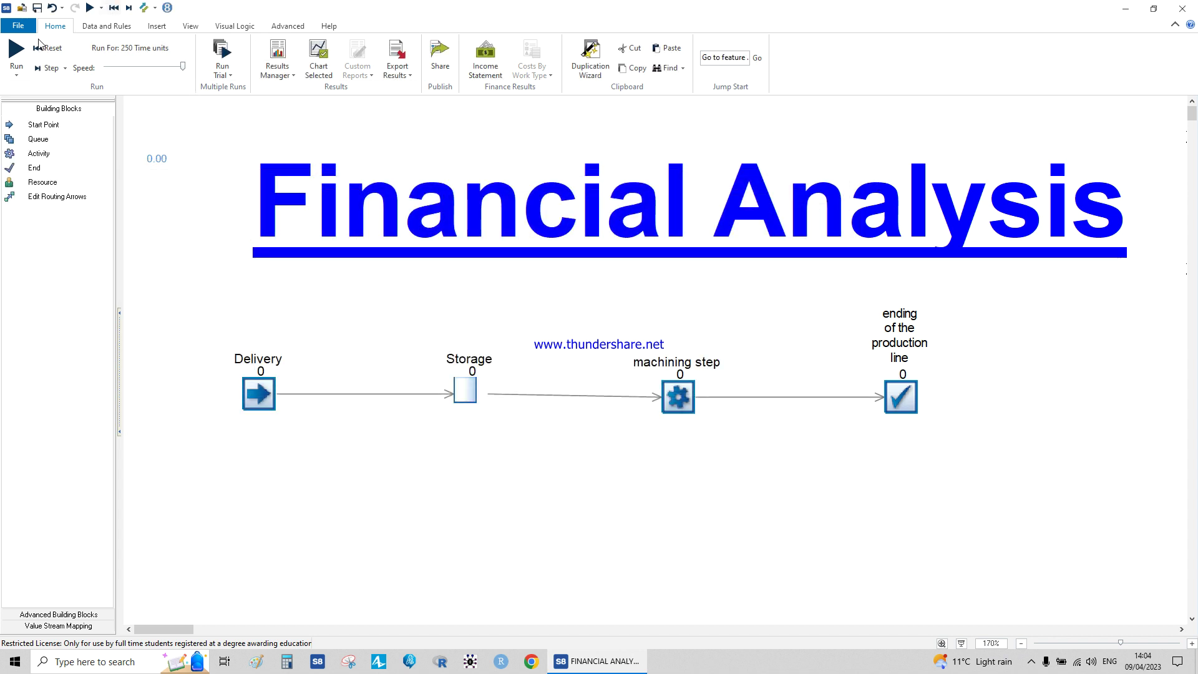
# Set the results collection period to 2500 time units.
pyautogui.click(88, 26)
pyautogui.click(25, 53)
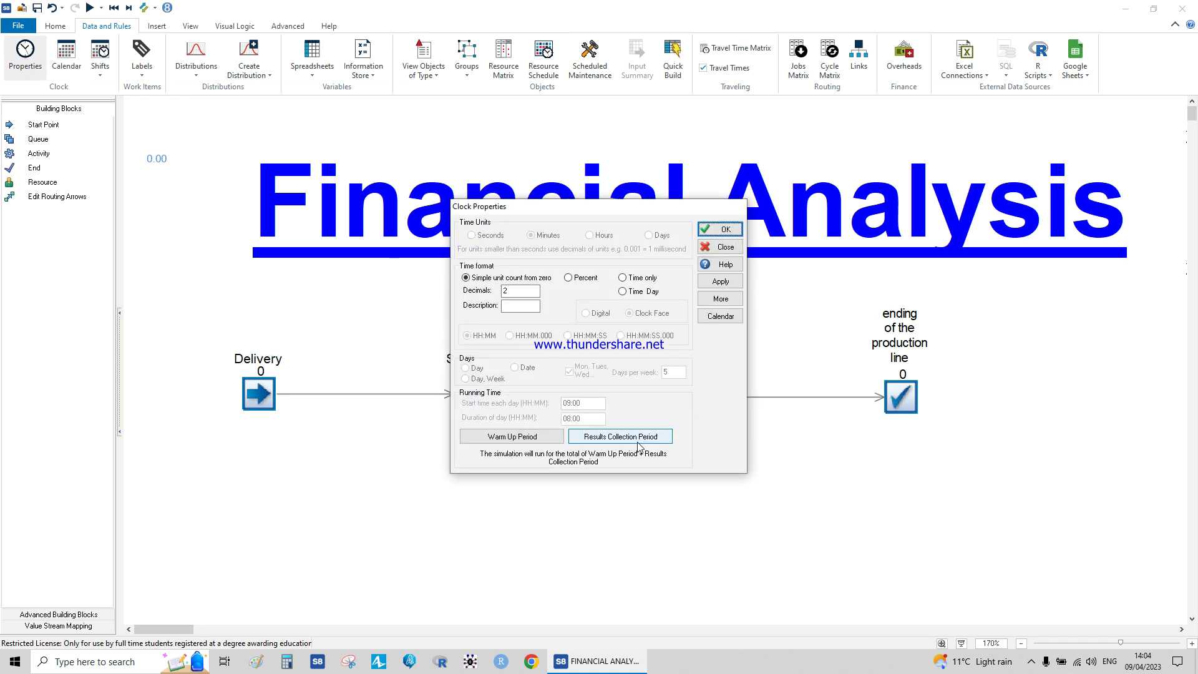
pyautogui.click(620, 437)
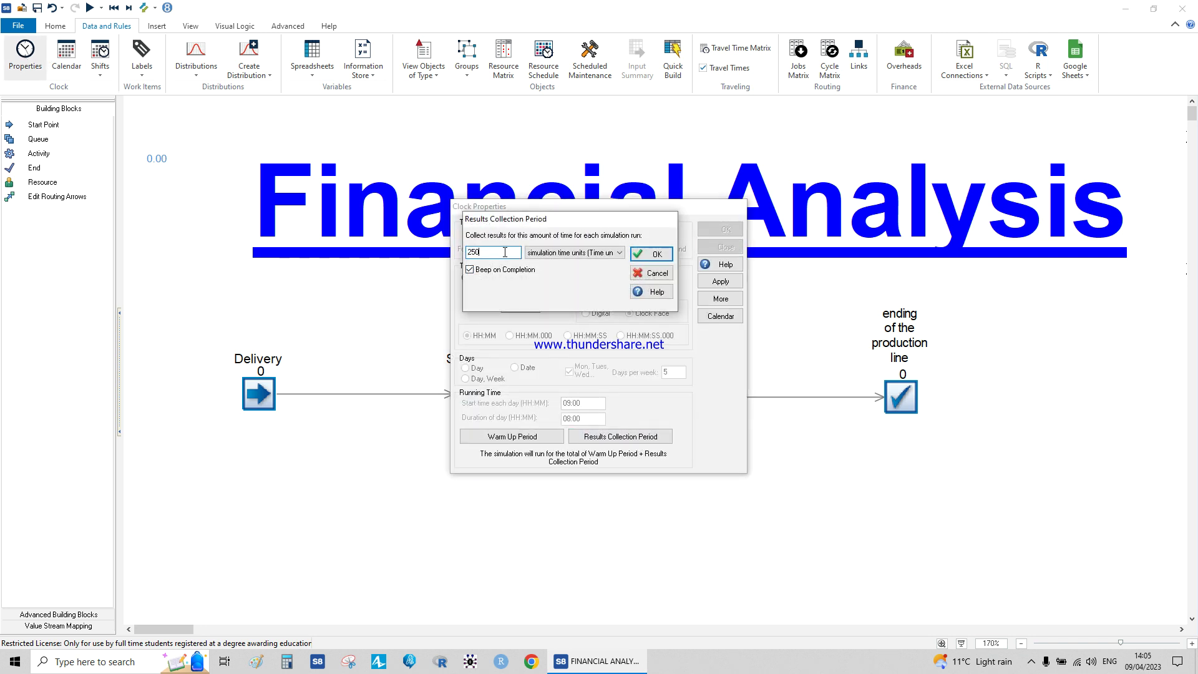
pyautogui.click(651, 254)
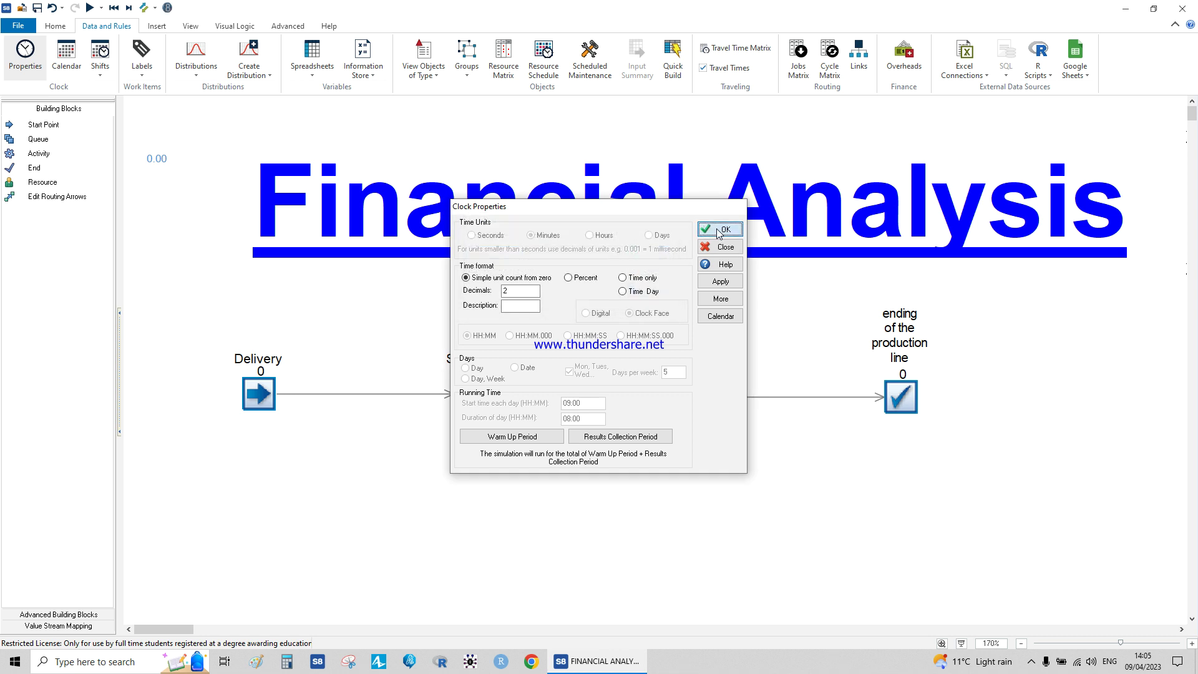
pyautogui.click(726, 229)
# Run the 2500-unit simulation and open the Results Manager KPIs.
pyautogui.click(90, 8)
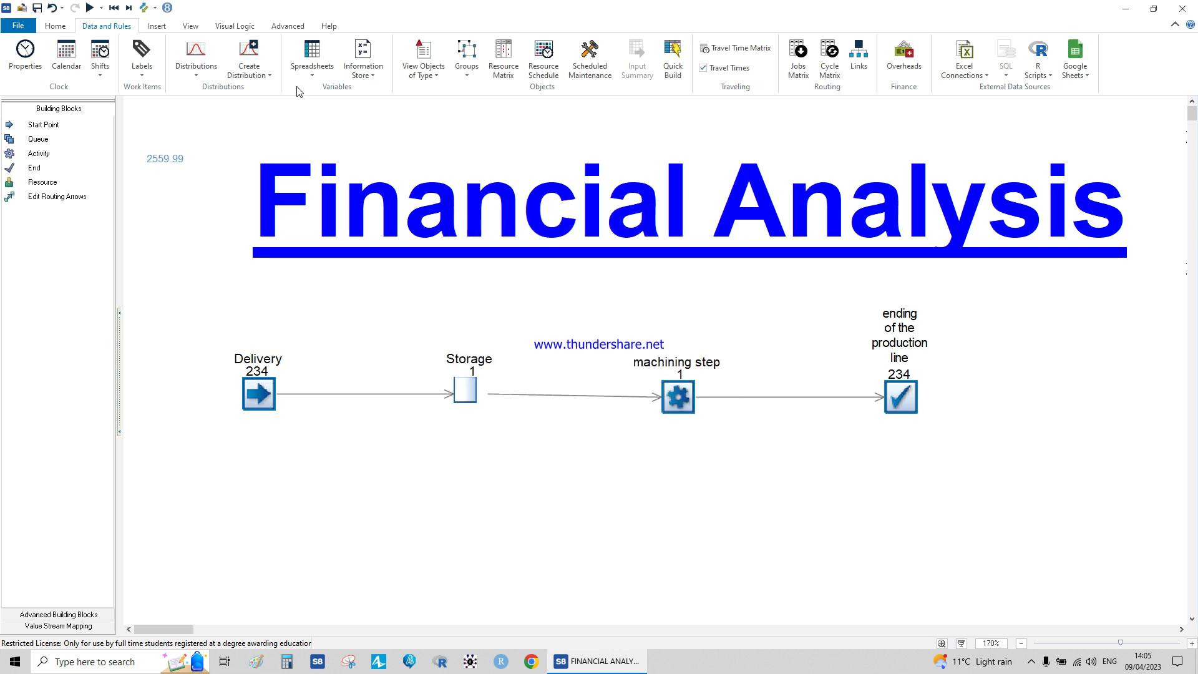
pyautogui.click(68, 26)
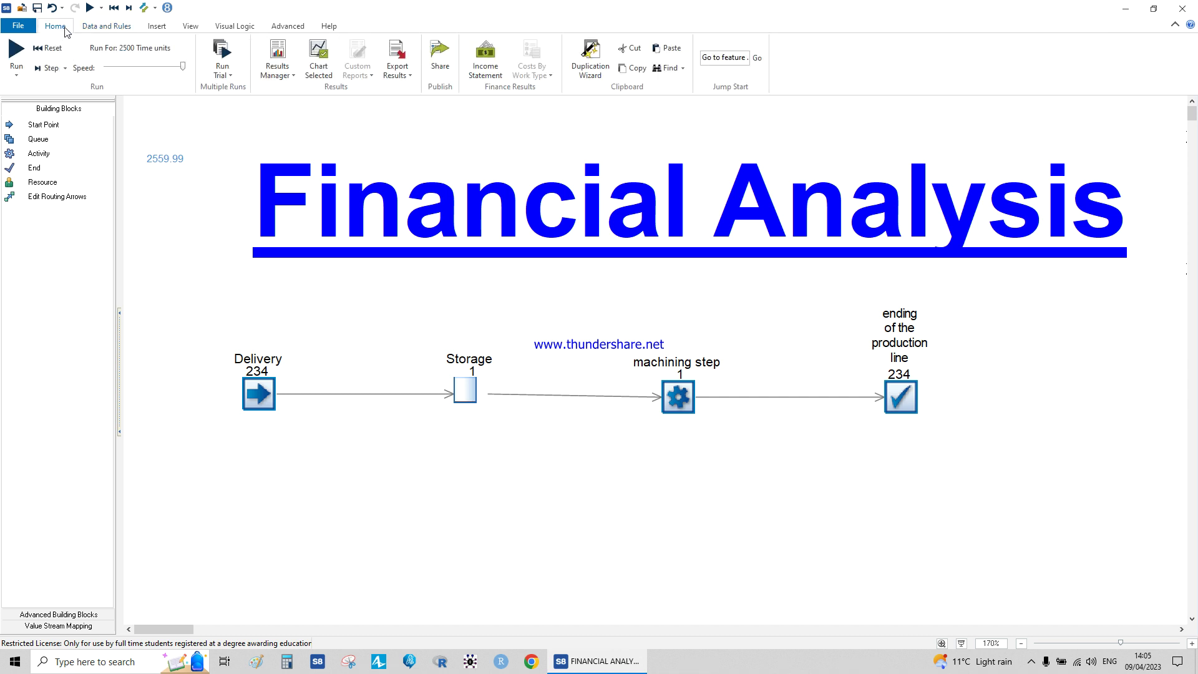
pyautogui.click(277, 53)
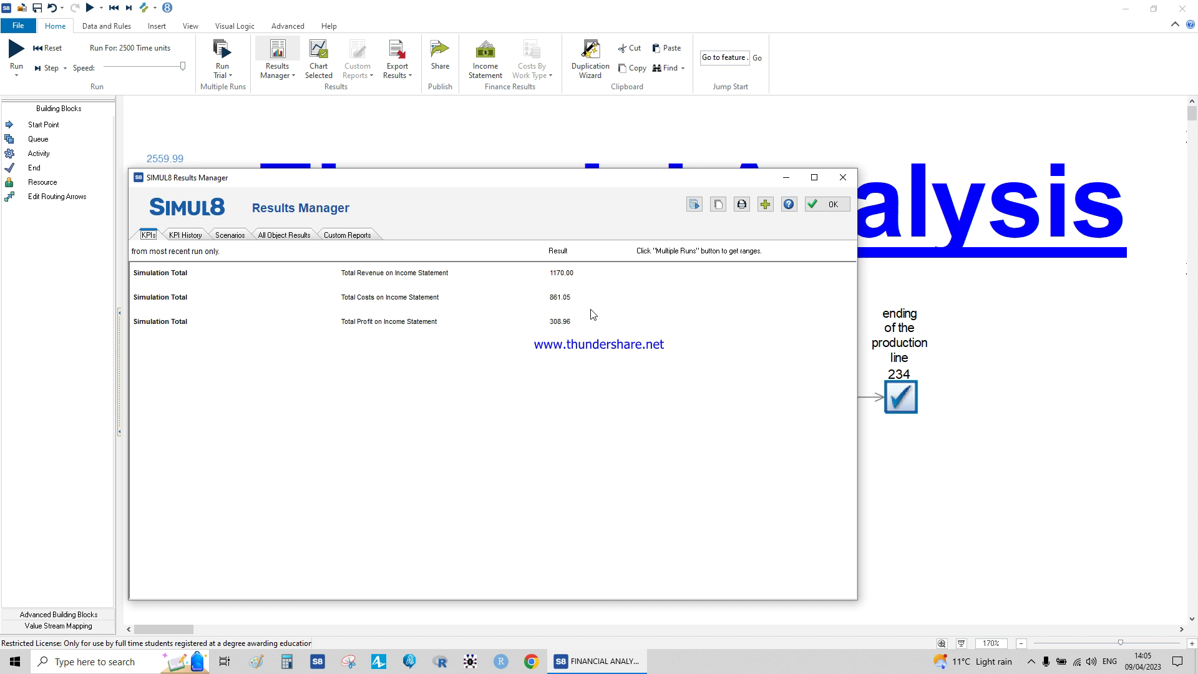
# Close the Results Manager showing profit 308.96 and reset the clock to 0.00.
pyautogui.click(827, 205)
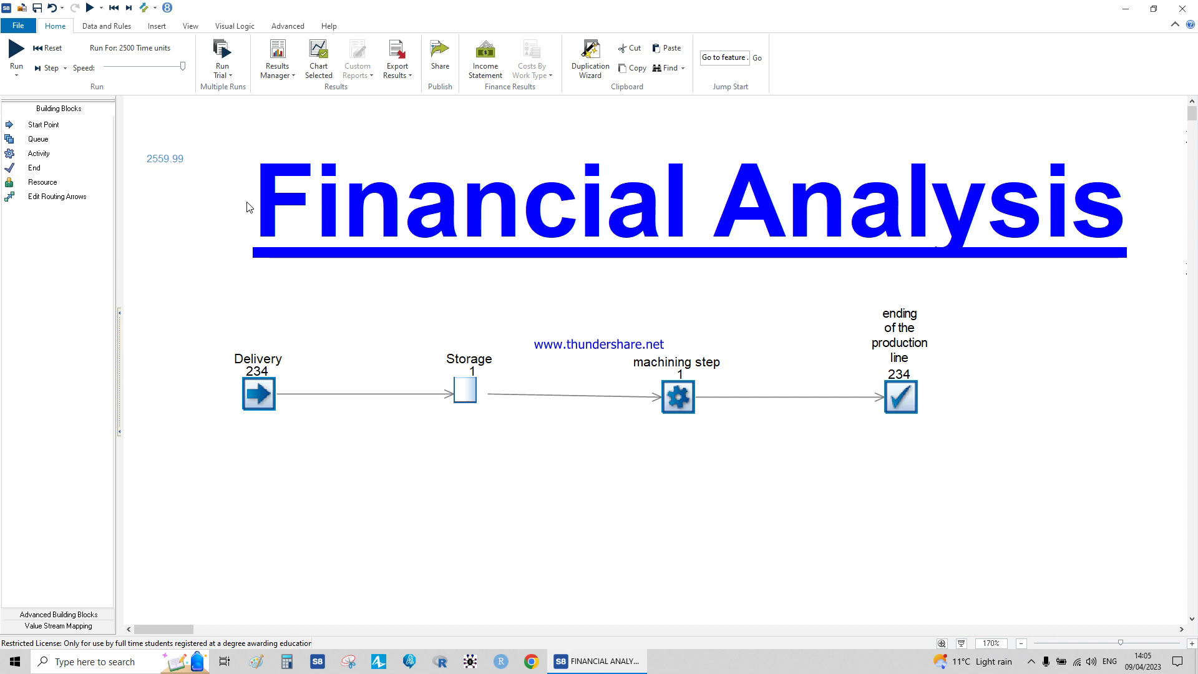
pyautogui.click(114, 9)
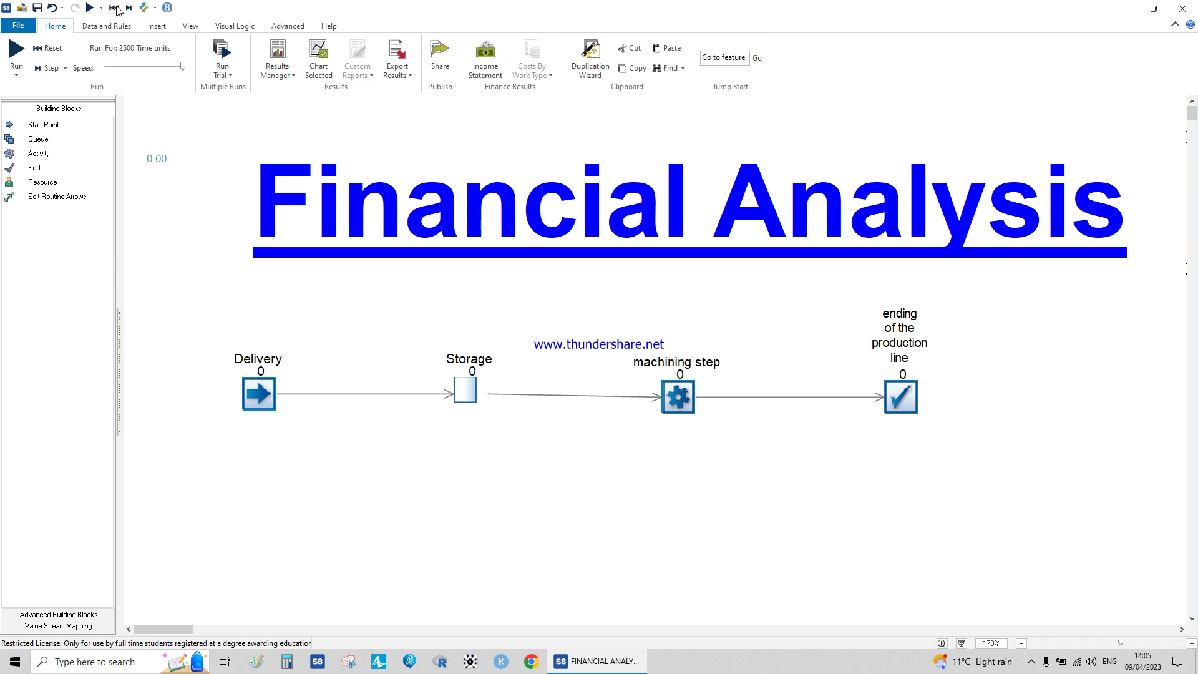